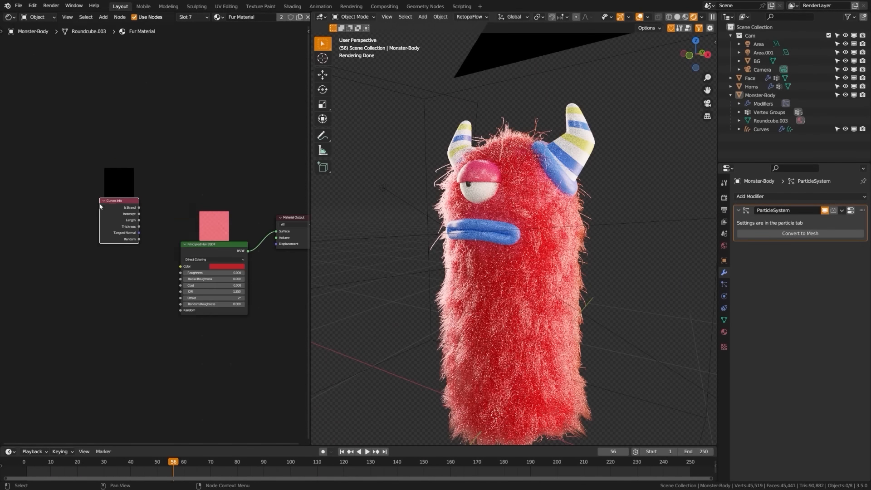
scroll(182, 247, "up", 1)
left_click_drag(75, 189, 75, 223)
left_click_drag(208, 280, 262, 214)
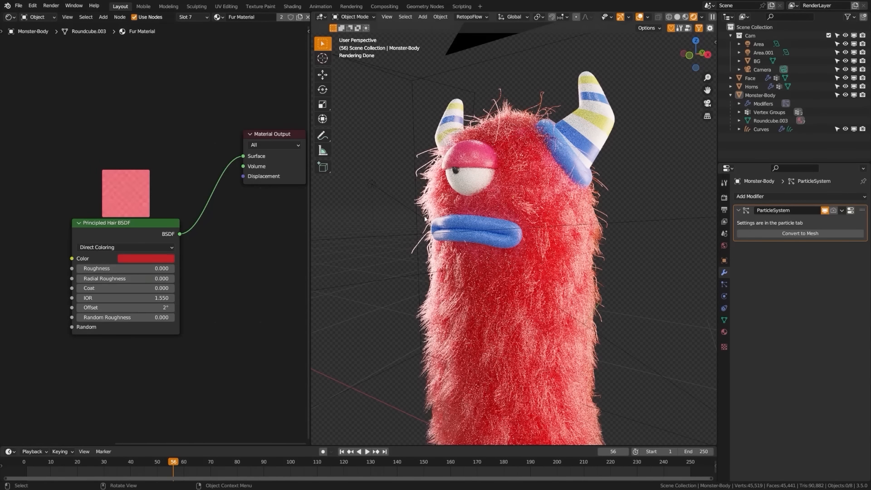
left_click_drag(128, 219, 175, 138)
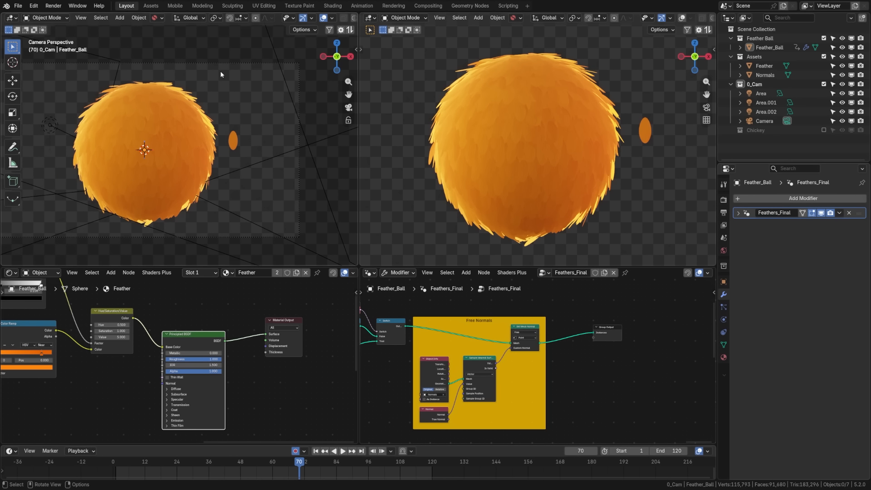
Preview the Feather material's Color Attribute node on the feather ball, and return the material output to the Principled BSDF.
scroll(220, 75, "up", 3)
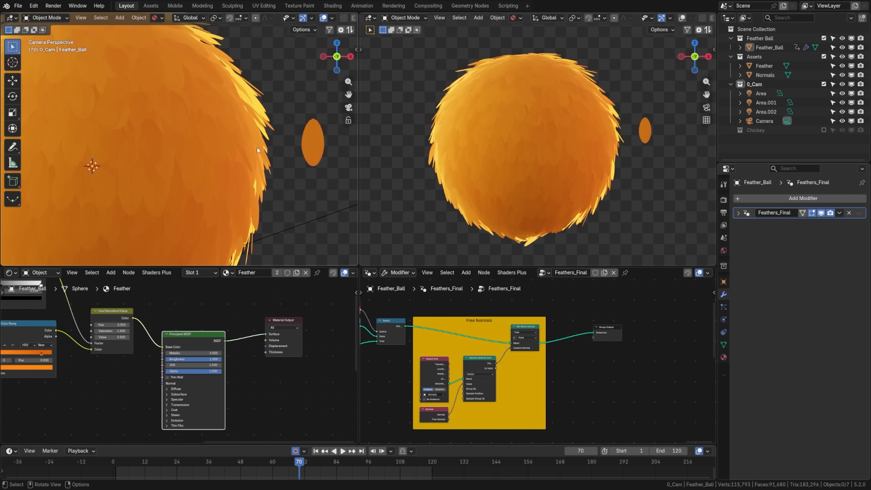
middle_click_drag(256, 147, 182, 149, "shift")
scroll(226, 153, "up", 1)
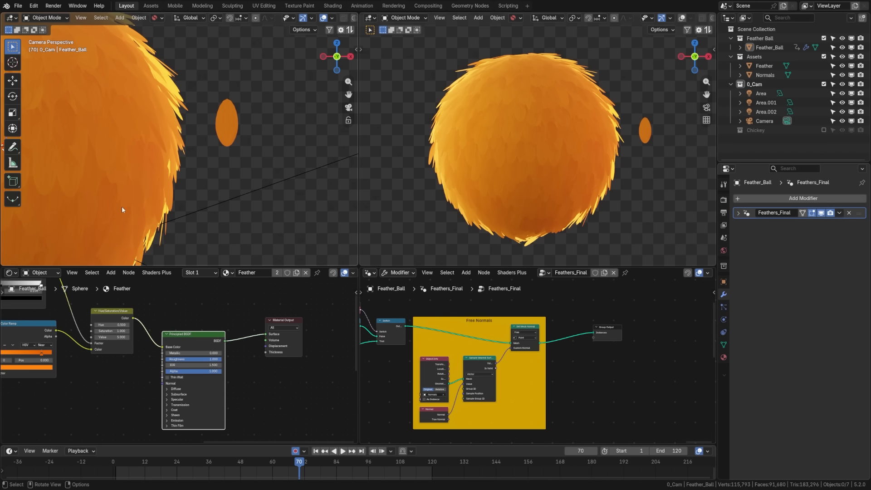
scroll(161, 343, "down", 2)
middle_click_drag(63, 347, 159, 355)
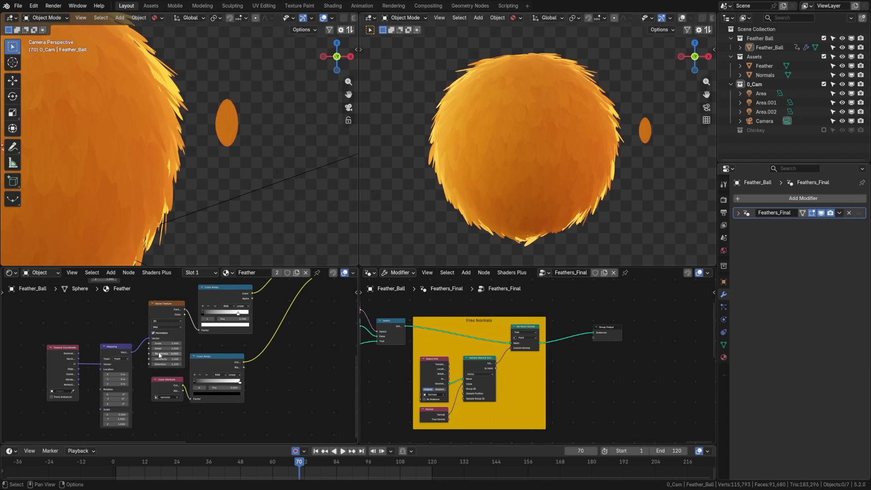
scroll(150, 382, "up", 2)
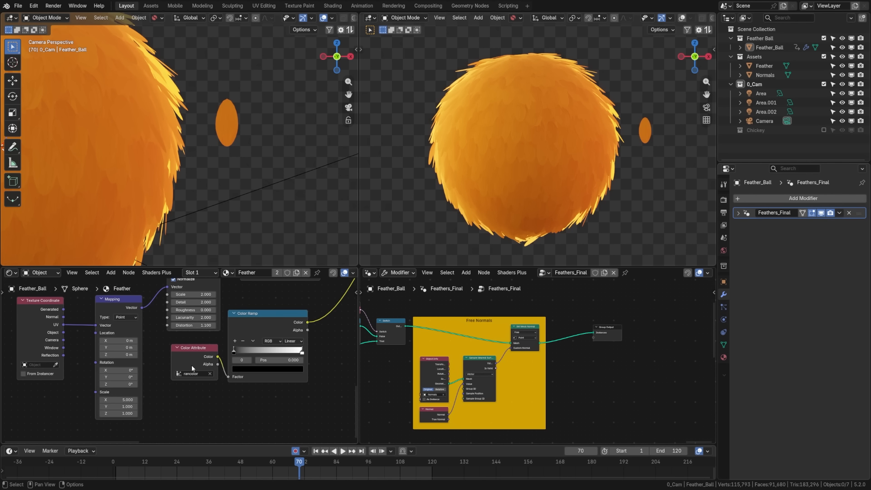
left_click(186, 360, "ctrl+shift")
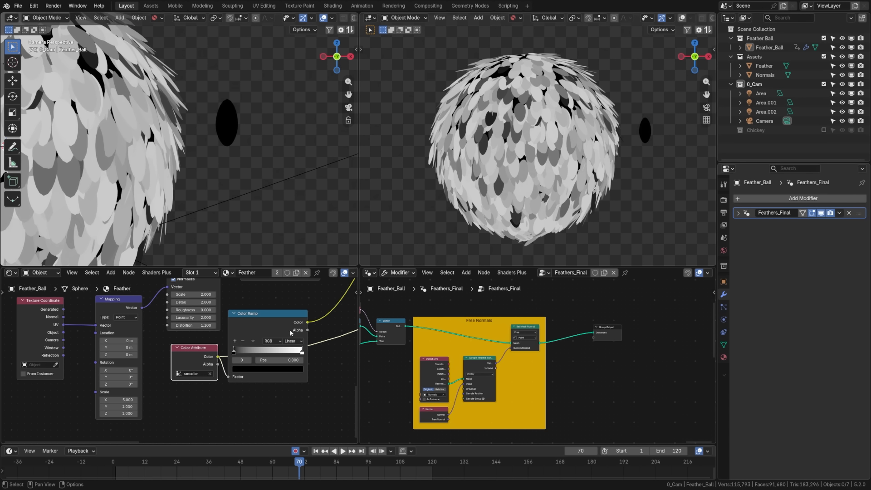
scroll(268, 346, "right", 10, "ctrl")
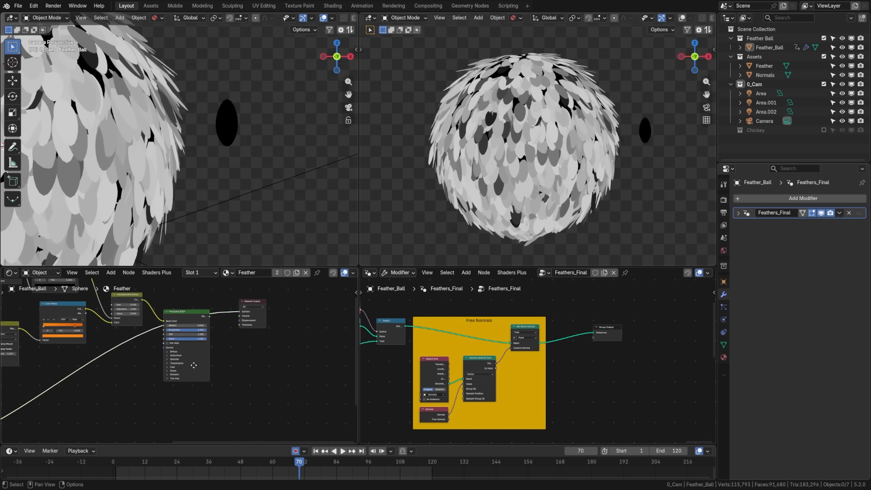
left_click(161, 337, "ctrl+shift")
Examine the Feathers_Final node tree, including its Animation, randomize color, Randomization and Free Normals frames.
scroll(471, 361, "down", 4)
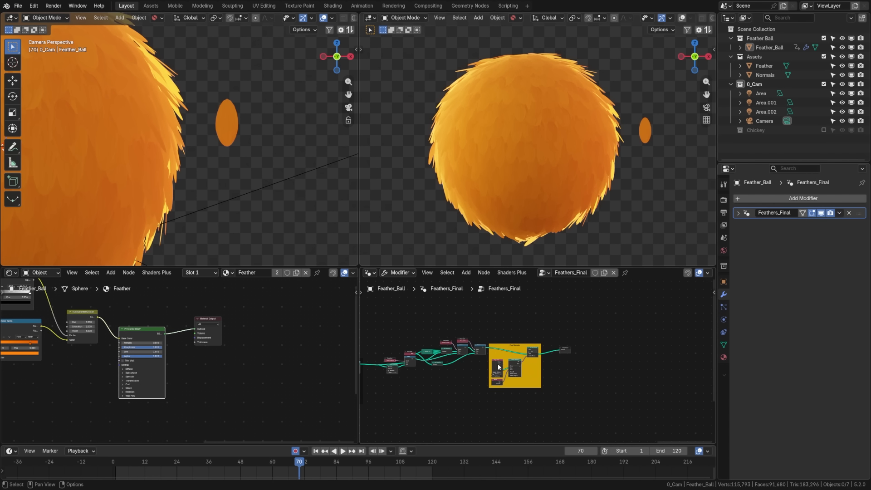
middle_click_drag(433, 364, 539, 358)
middle_click_drag(420, 358, 571, 355)
middle_click_drag(437, 369, 548, 369)
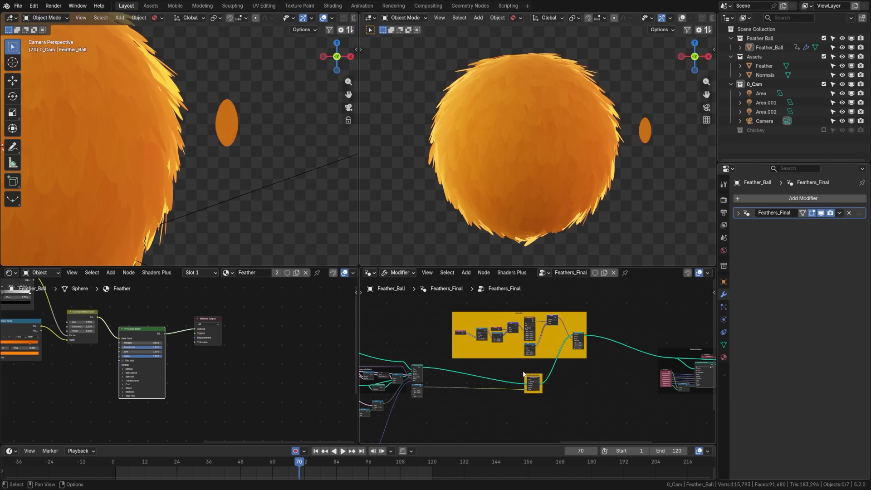
key("ctrl+space")
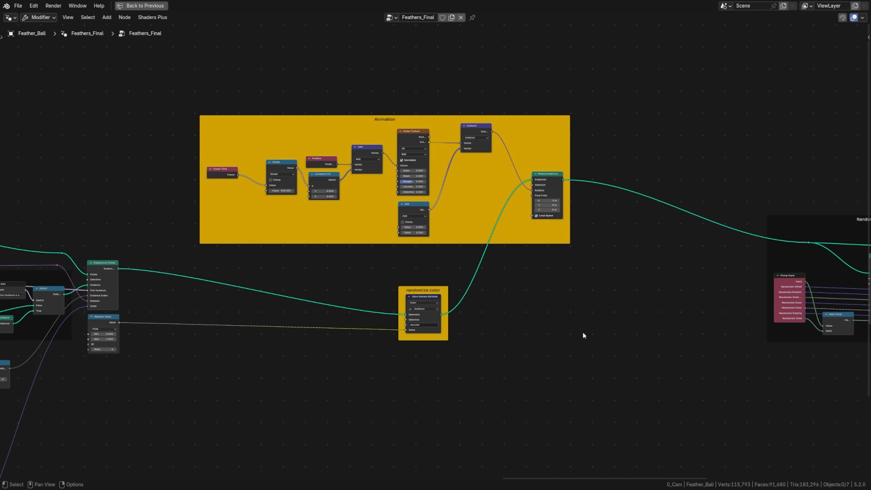
middle_click_drag(584, 334, 415, 317)
scroll(415, 317, "right", 10)
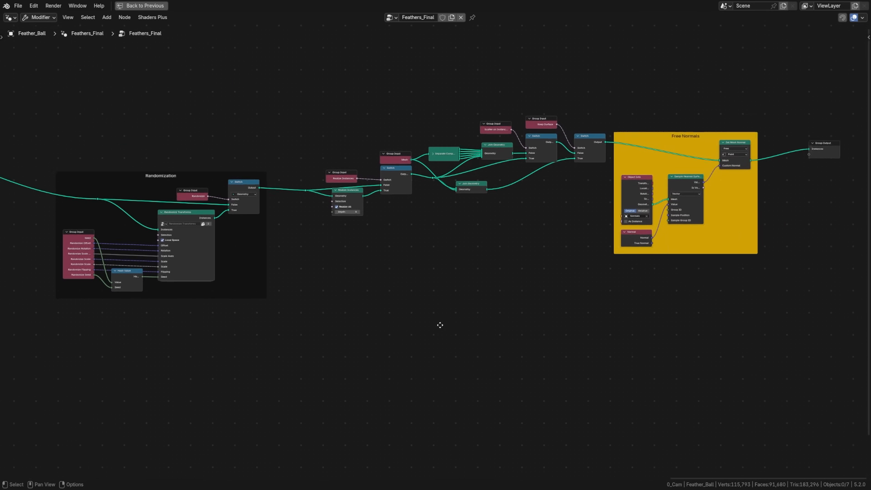
scroll(352, 245, "left", 15)
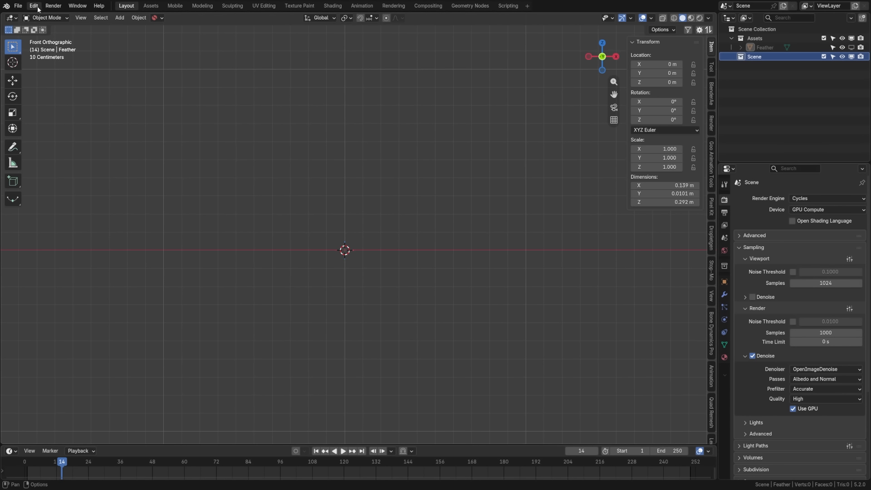
Look through the add-ons and available extensions in the preferences, and close the preferences.
left_click(34, 5)
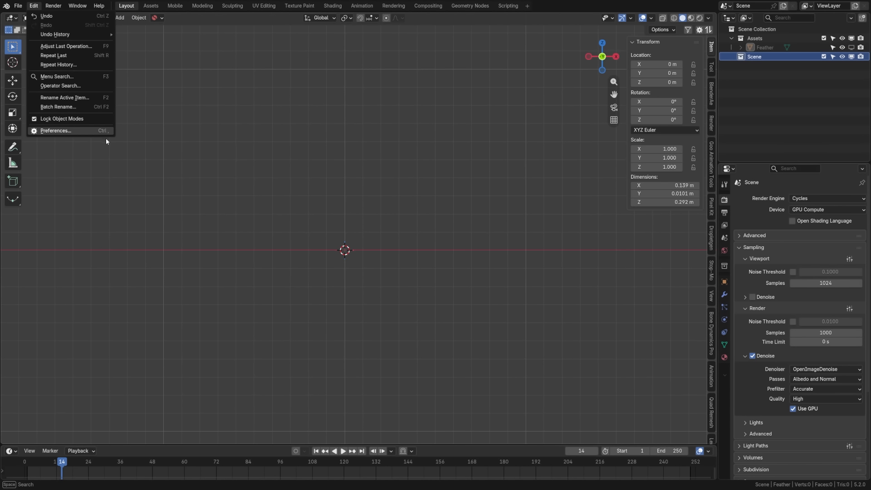
left_click(68, 130)
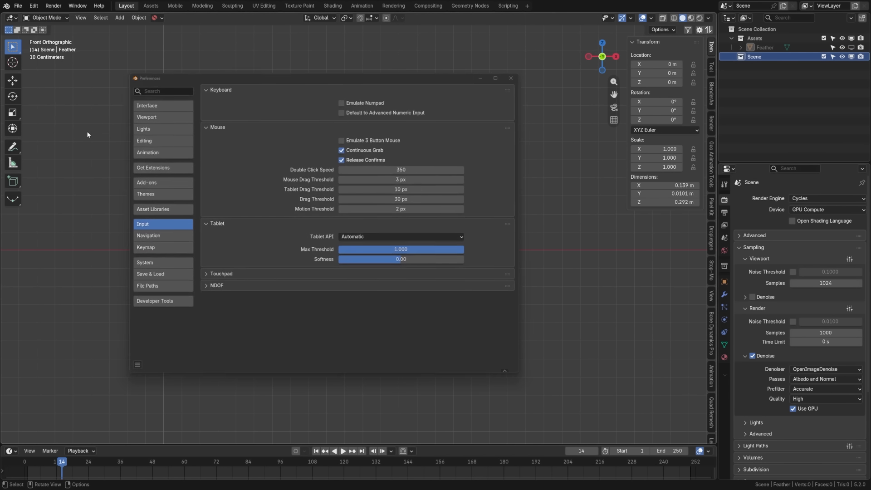
left_click(163, 183)
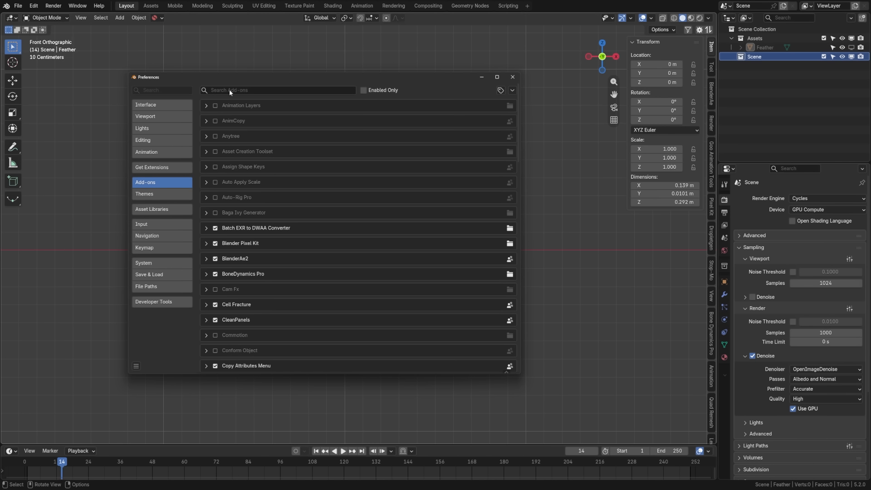
left_click(162, 167)
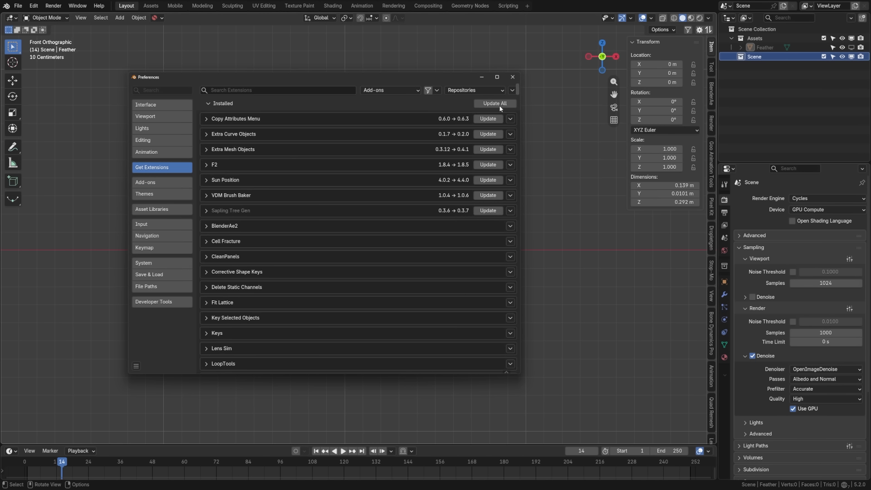
left_click(512, 77)
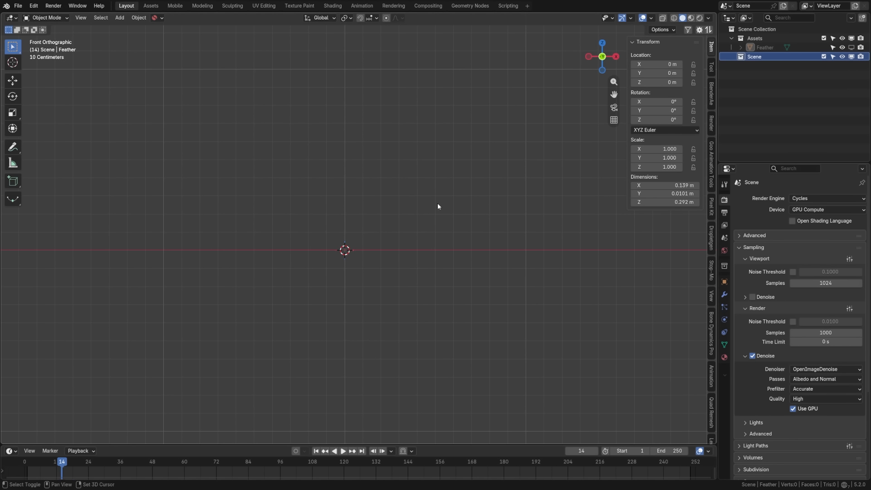
Add a Round Cube mesh at the world origin using the Quadsphere operator preset.
key("shift+a")
mouse_move(398, 213)
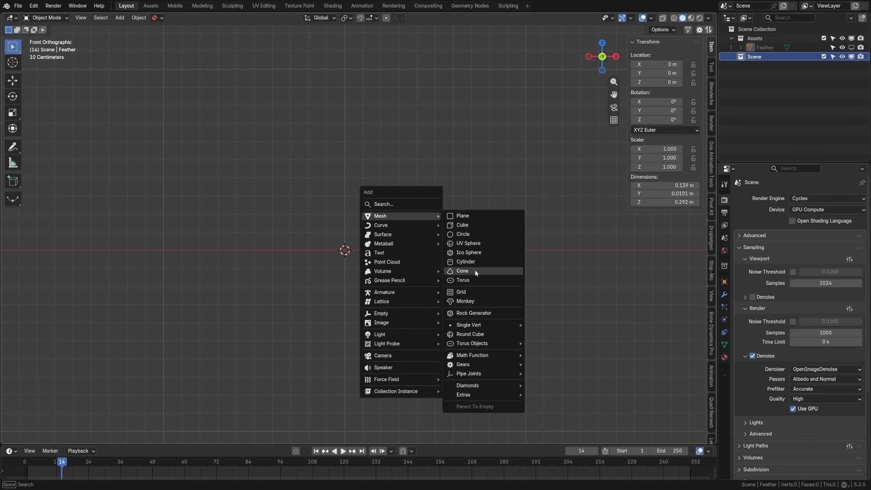
left_click(475, 334)
left_click(55, 435)
left_click(80, 211)
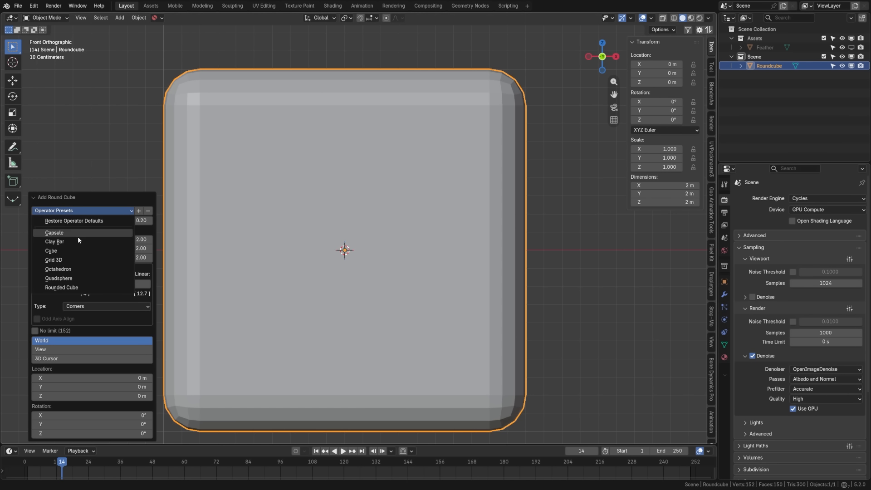
left_click(76, 278)
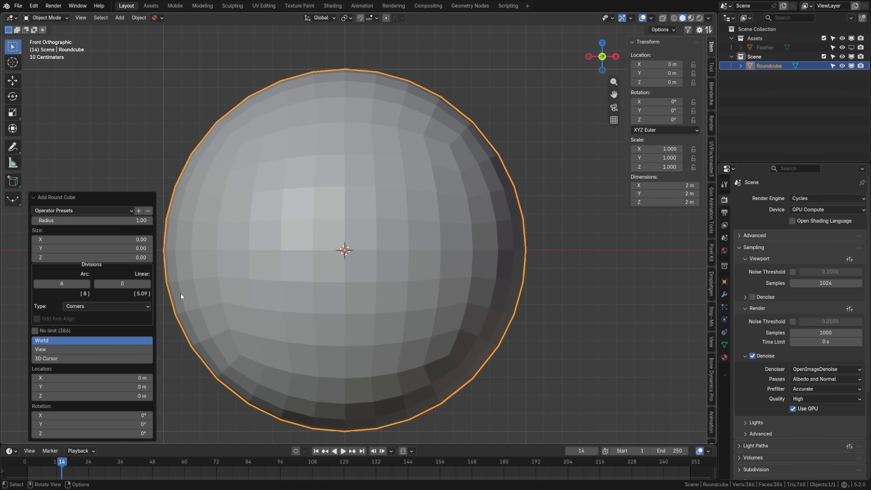
Try a level 2 subdivision on the quadsphere together with smooth shading.
left_click(333, 306)
middle_click_drag(333, 307, 413, 312)
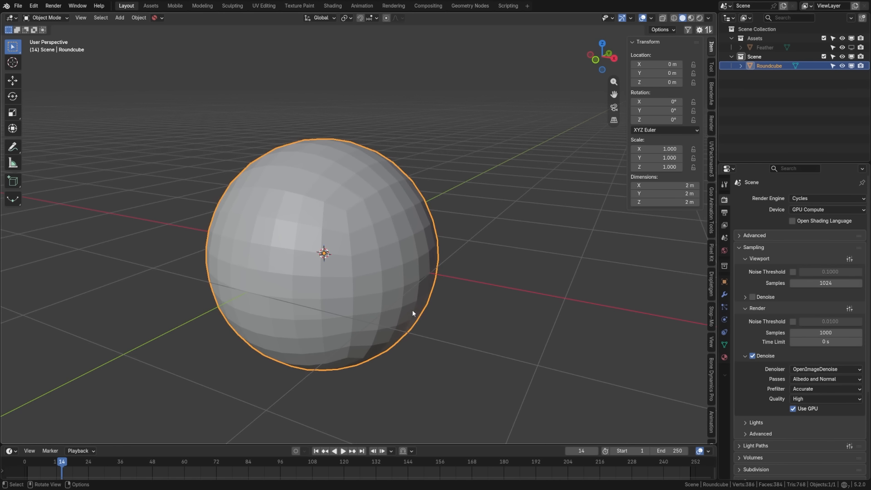
key("ctrl+2")
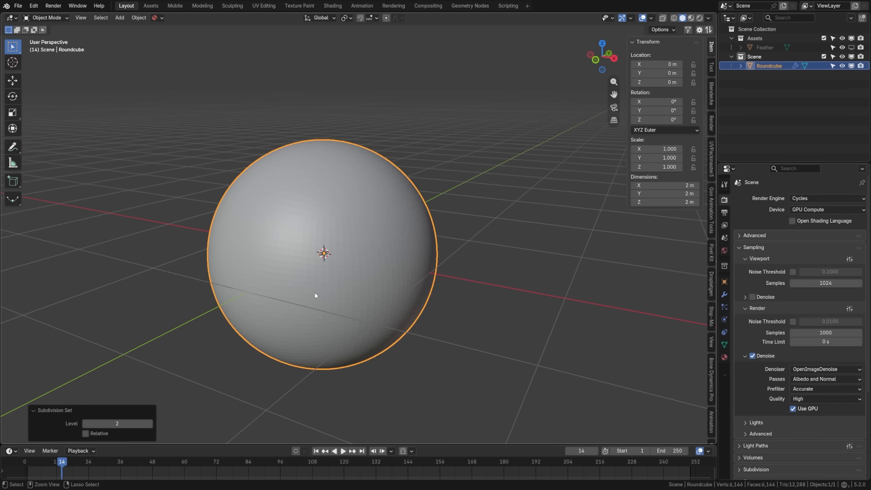
right_click(292, 261)
left_click(239, 268)
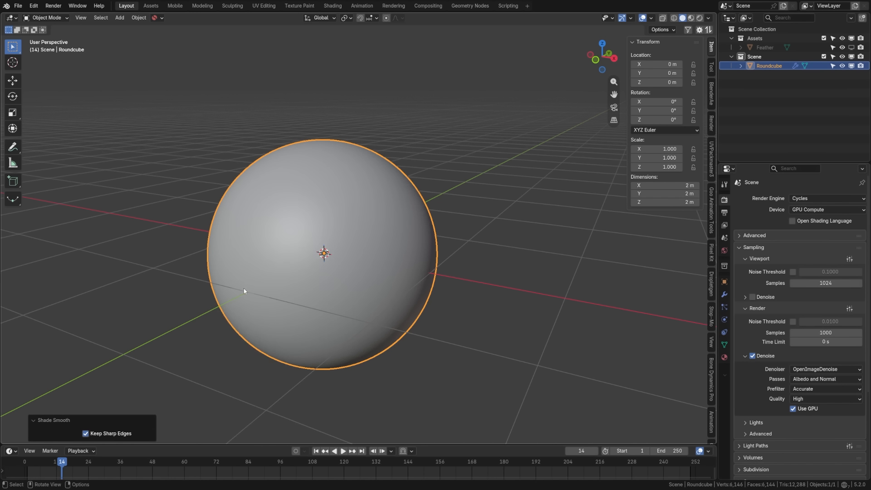
middle_click_drag(244, 288, 306, 272)
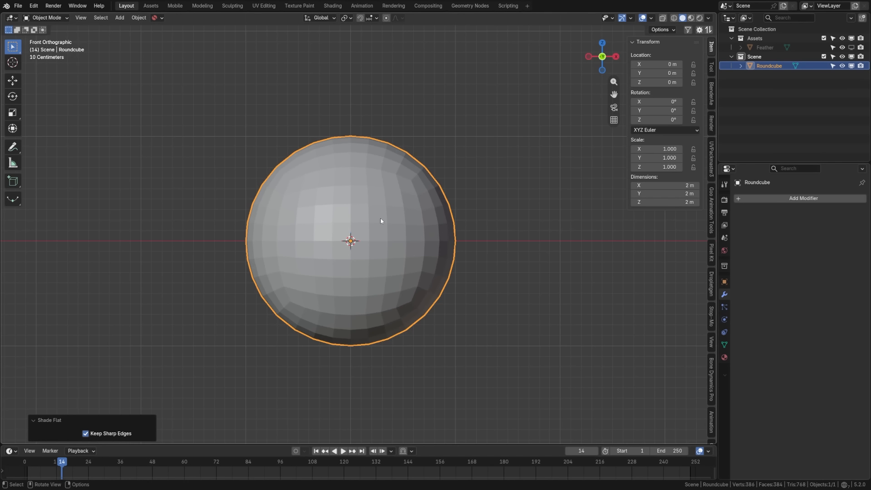
Shade the unsubdivided quadsphere smooth and add a Scatter on Surface modifier to it.
right_click(377, 219)
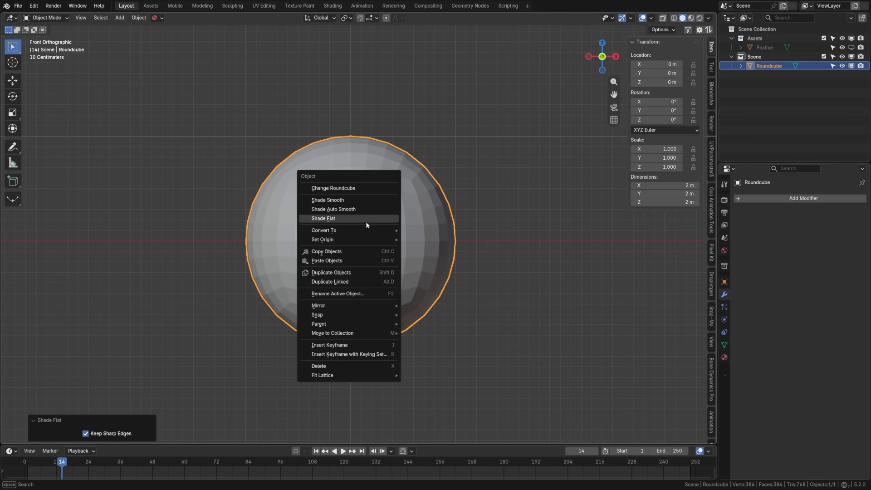
left_click(351, 200)
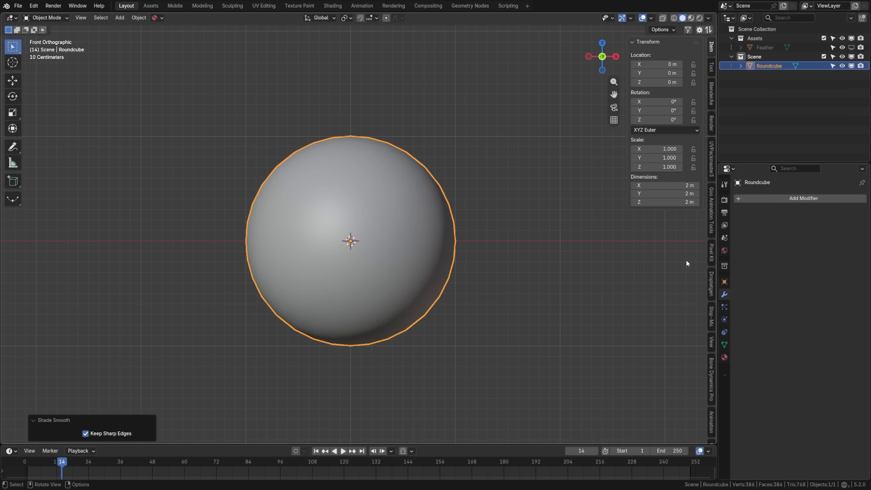
left_click(779, 197)
type("scatter")
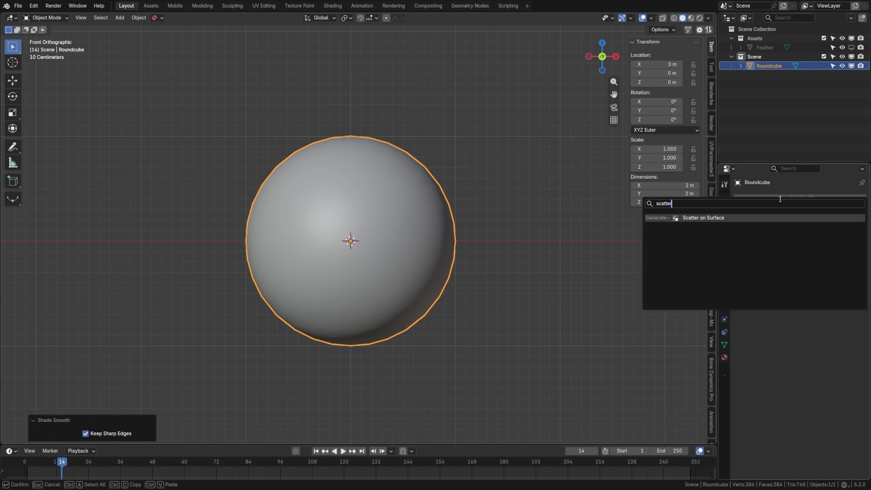
key("Return")
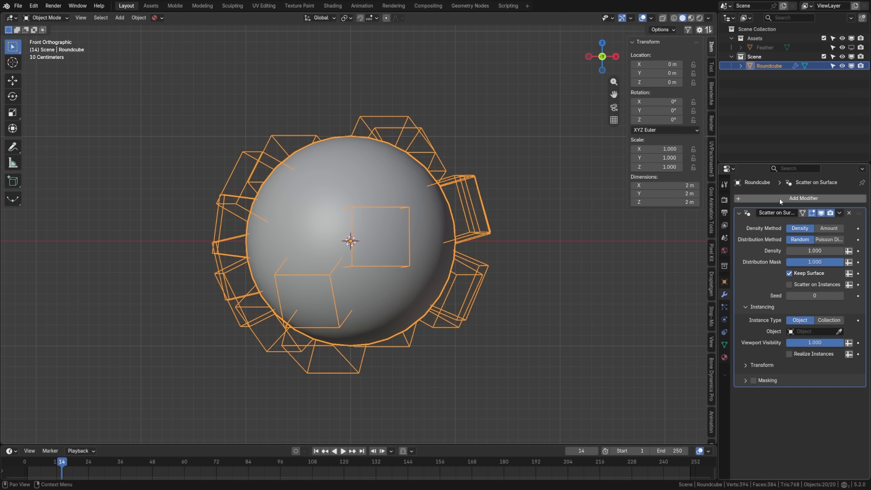
Rename the Roundcube object as Featherball.
double_click(774, 66)
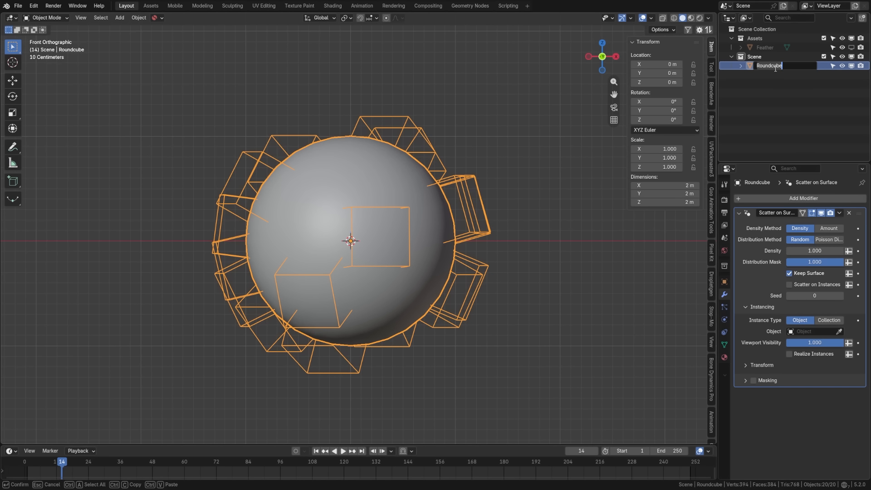
type("Featherball")
key("Return")
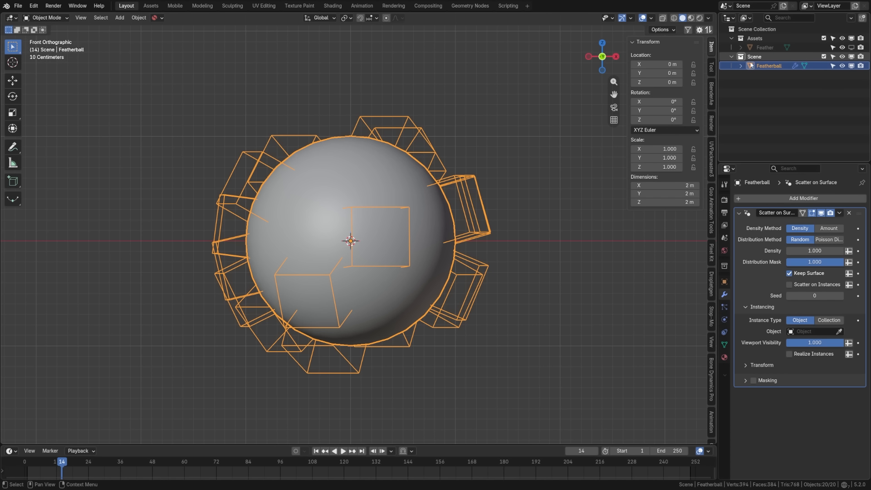
Isolate the Feather object in the viewport by excluding the Scene collection, and inspect its mesh in wireframe.
left_click(824, 56)
left_click(851, 47)
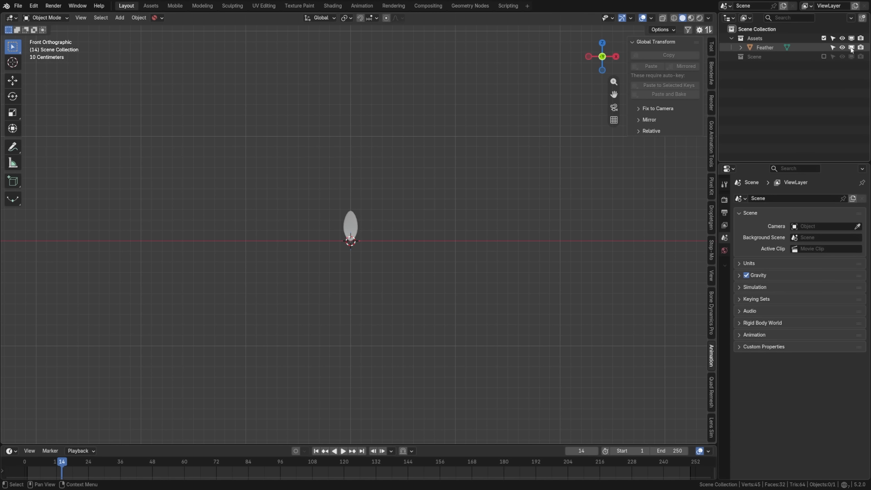
left_click(761, 47)
scroll(384, 218, "up", 10)
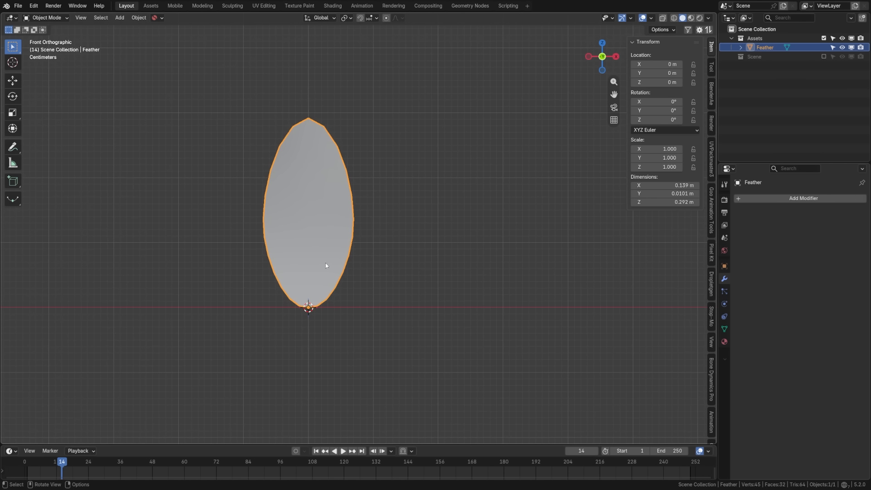
key("shift+z")
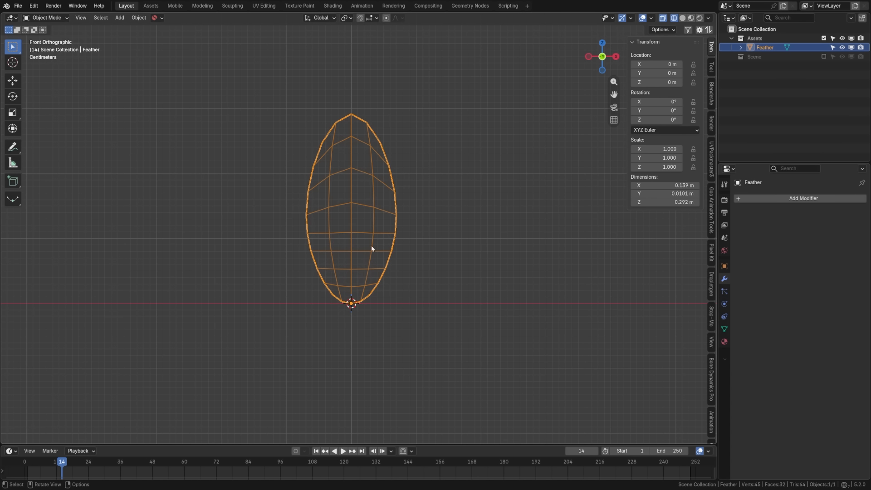
Exclude the Assets collection from the view layer and re-enable the Scene collection.
left_click(824, 38)
left_click(823, 47)
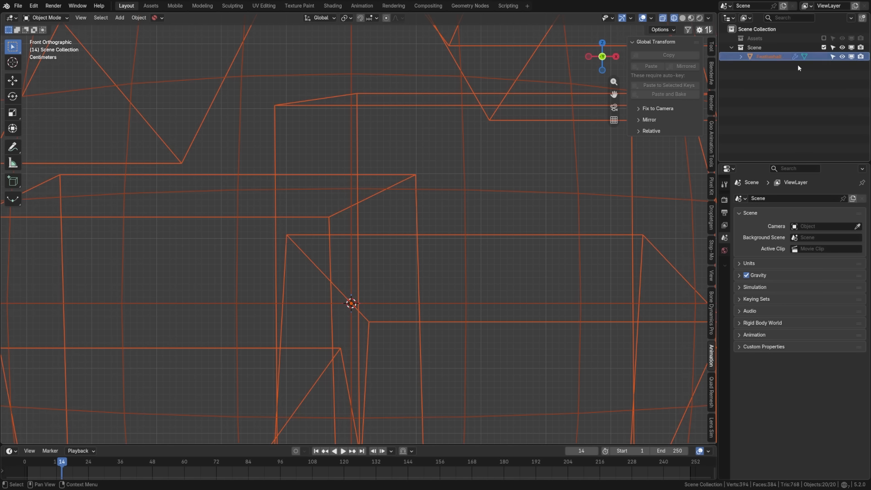
Select the Featherball and set Feather as the instance object of its Scatter on Surface modifier.
scroll(480, 218, "down", 10)
left_click(740, 56)
left_click(776, 75)
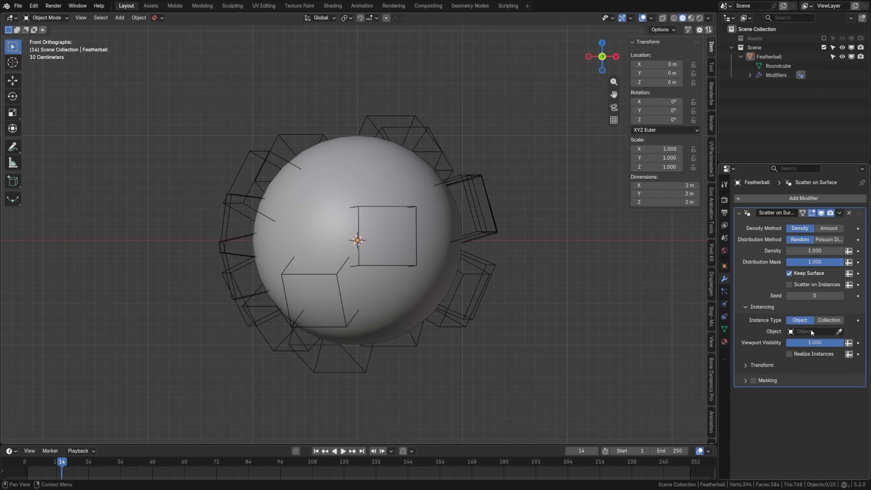
left_click(839, 331)
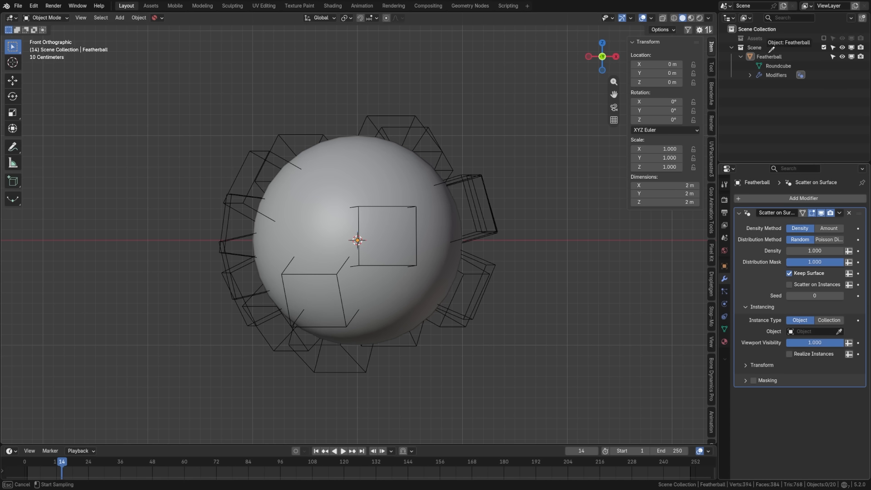
key("Escape")
left_click(805, 331)
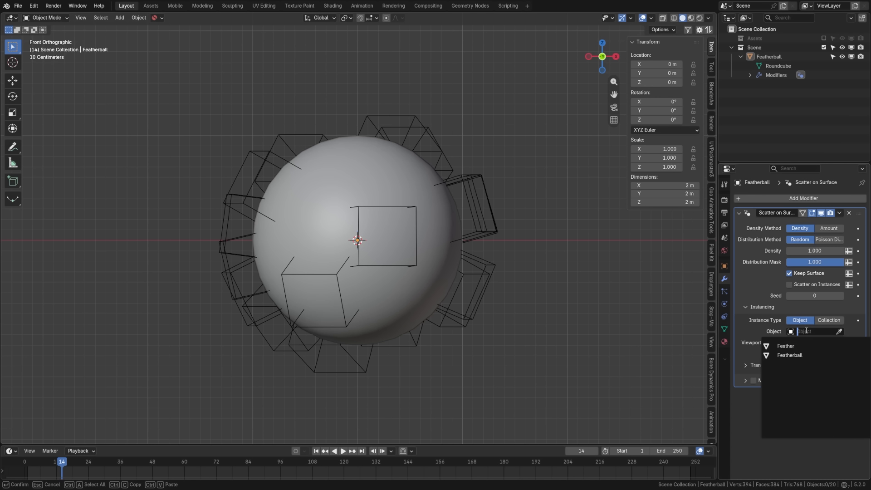
left_click(797, 349)
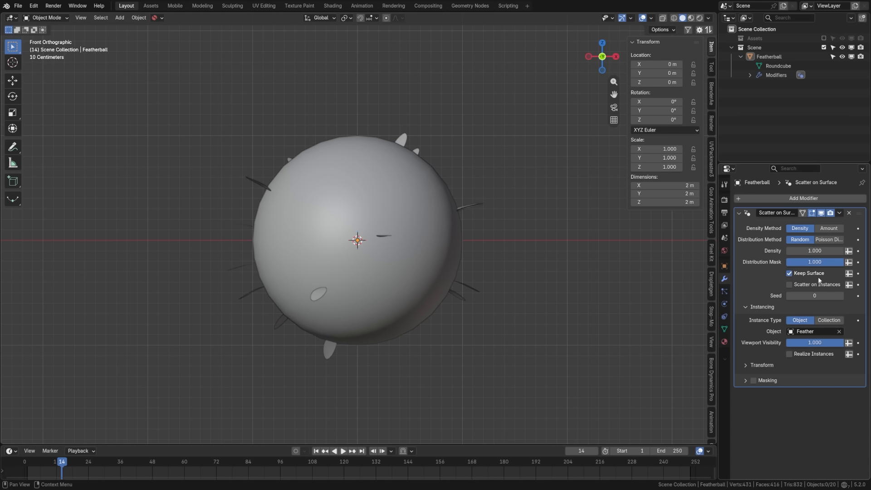
Set the scatter density to 150 and enable Scatter on Instances and Realize Instances.
left_click(811, 250)
type("150")
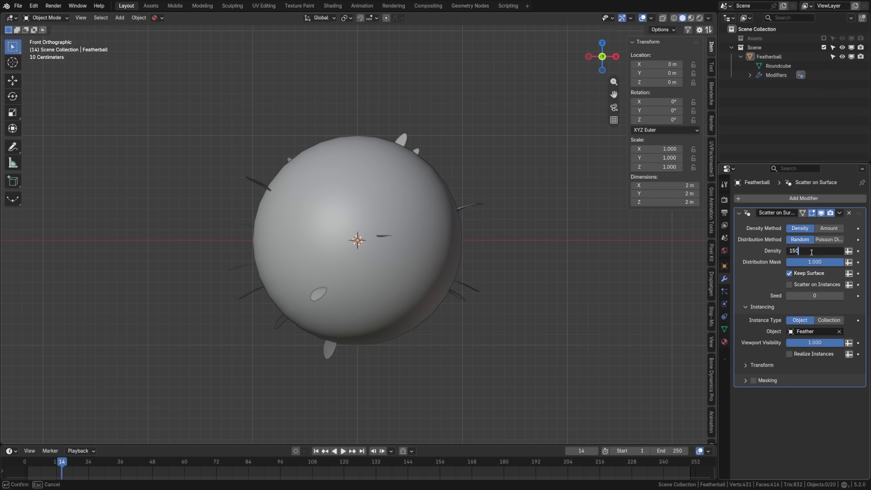
key("Return")
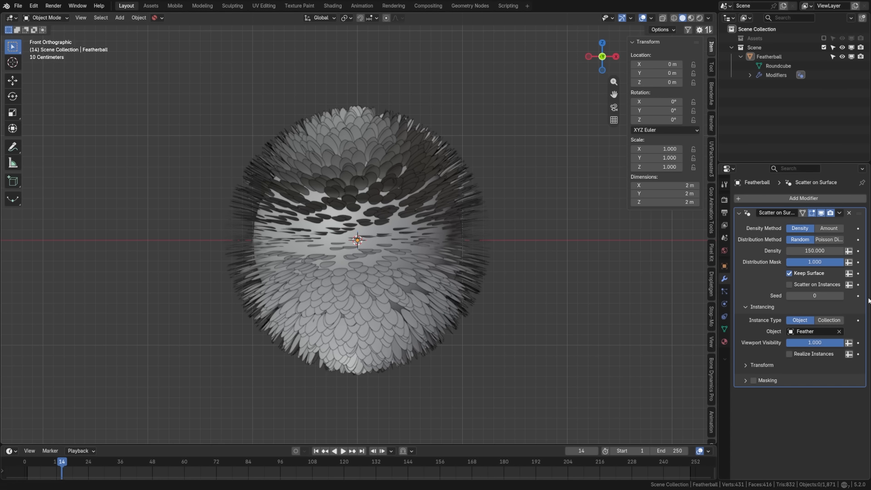
left_click(810, 284)
left_click(790, 354)
Set the alignment axis of the scattered feathers to Y.
left_click(804, 363)
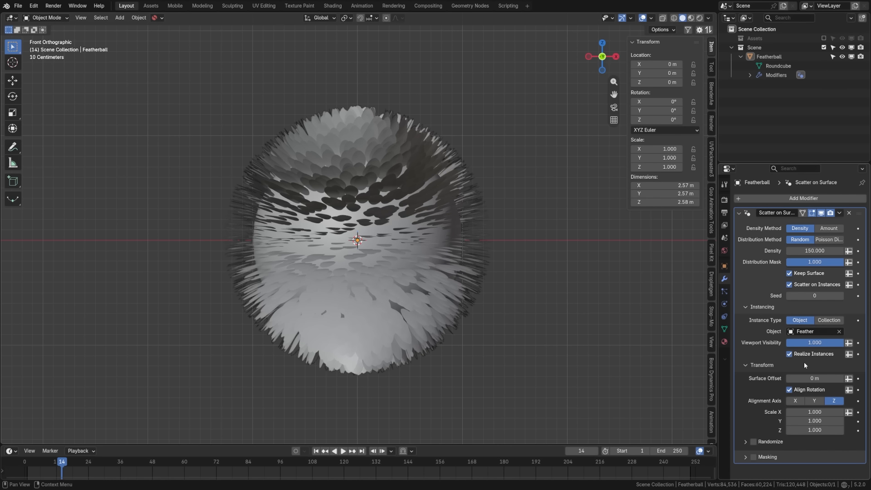
left_click(815, 401)
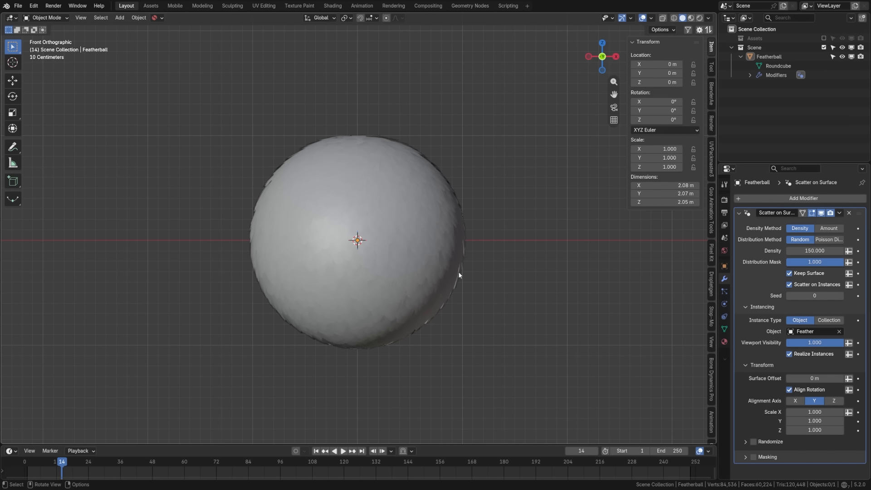
key("alt+z")
key("alt+z")
Enable Randomize for the scattered feathers' transform and set the random Y offset to 0.005.
left_click(745, 442)
scroll(762, 431, "down", 4)
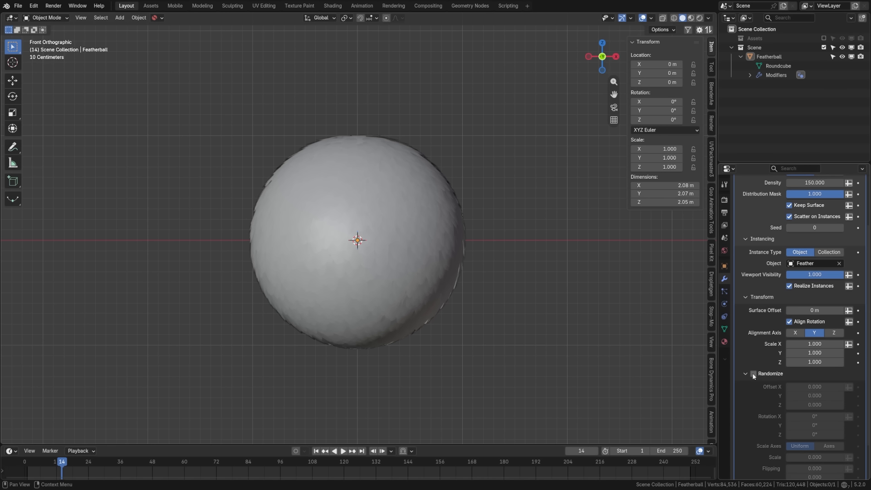
left_click(753, 374)
scroll(761, 397, "down", 2)
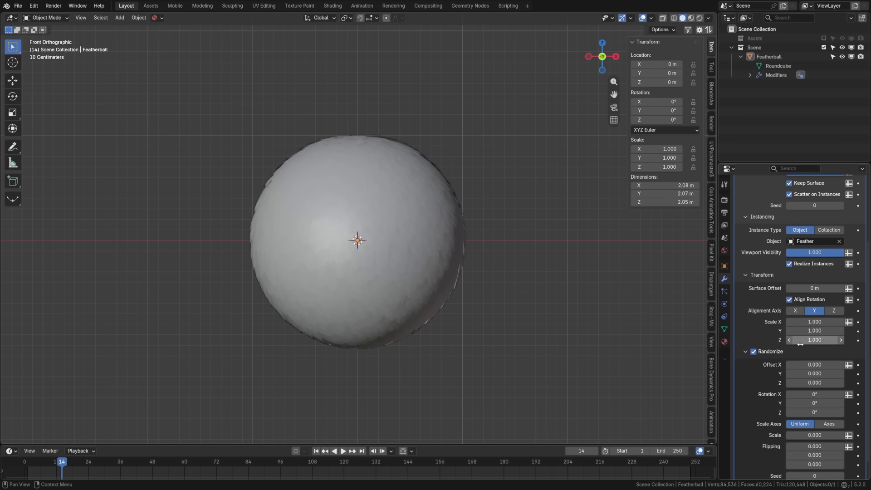
left_click(819, 358)
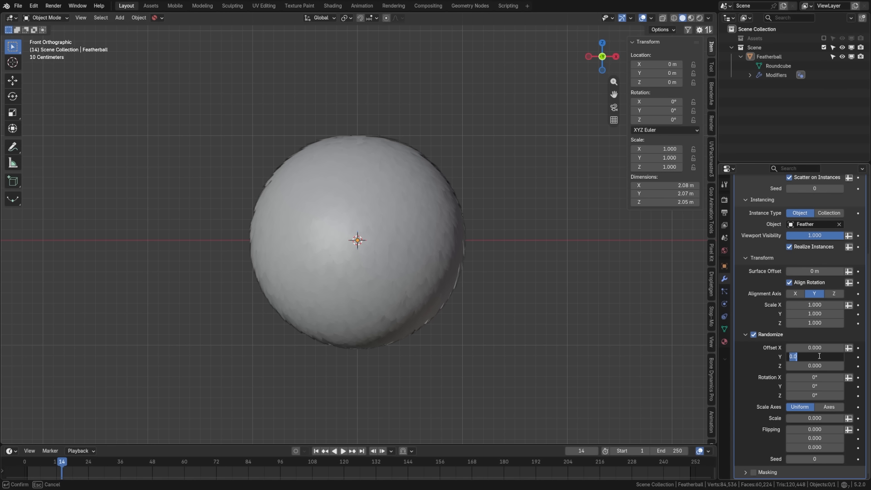
type(".0")
key("Return")
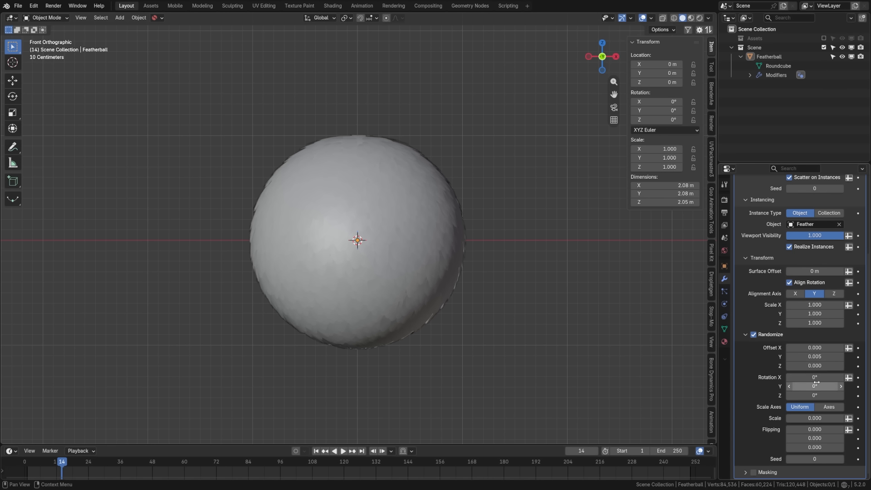
Set the feathers' random rotation to -25° on X, 15° on Y and 15° on Z.
left_click_drag(815, 377, 816, 379)
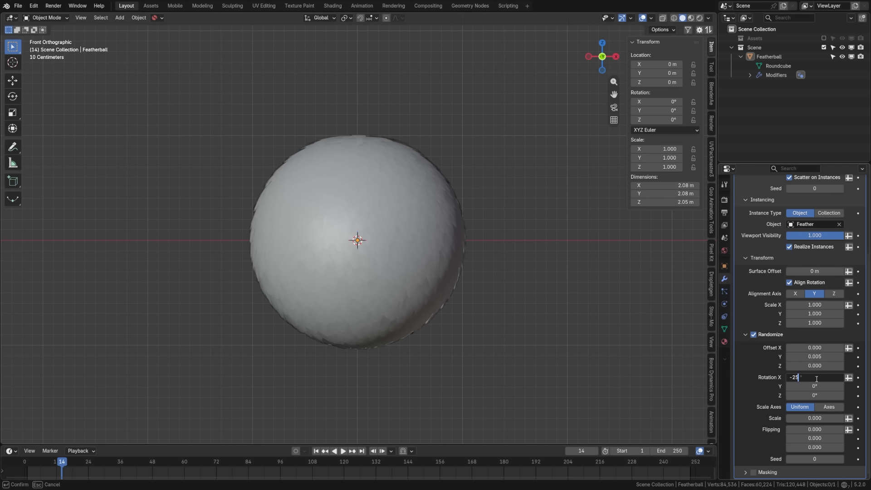
type("-25")
key("Tab")
key("Tab")
type("15")
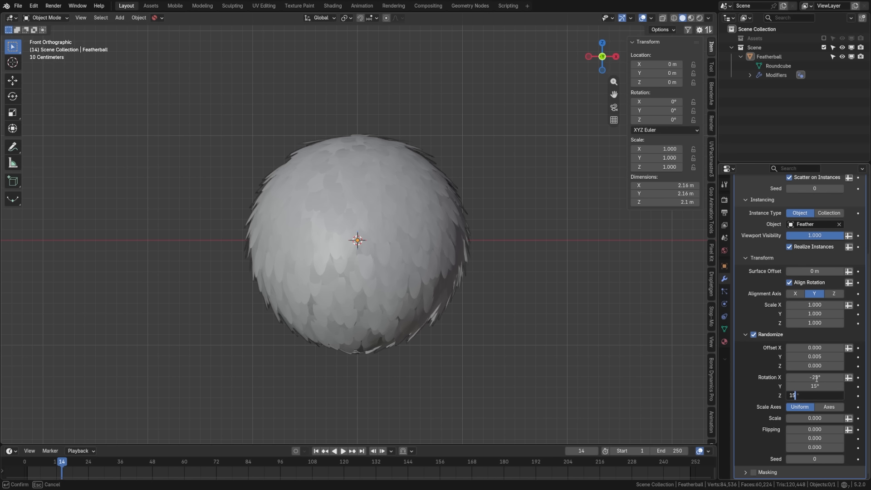
key("Return")
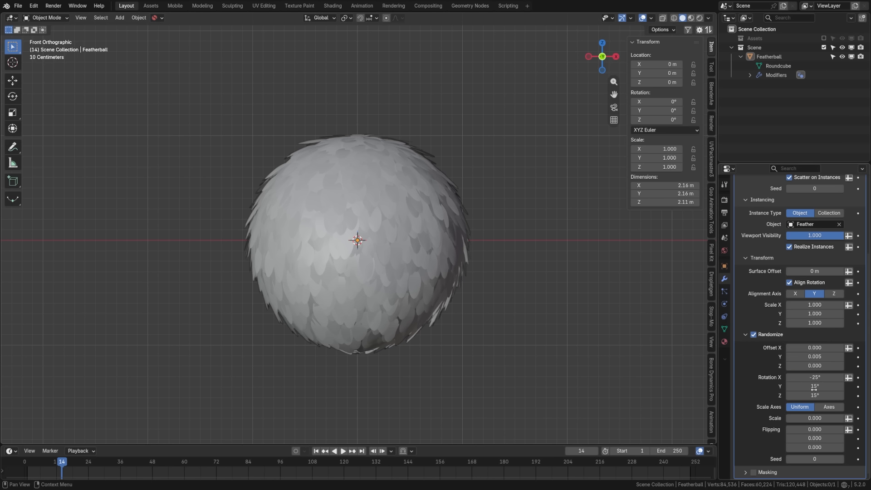
Set the feathers' uniform random scale to 0.15.
left_click(820, 421)
key("BackSpace")
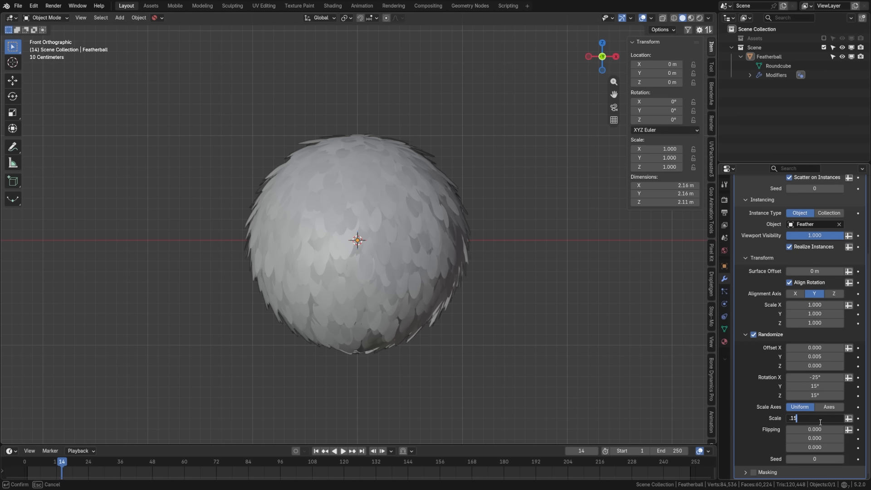
type(".15")
key("Return")
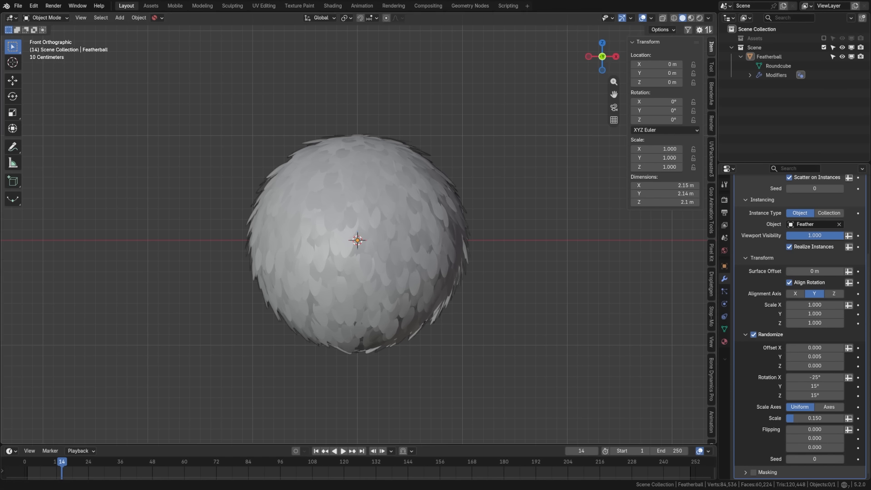
Collapse the Scatter on Surface modifier, widen its editor area and rename the modifier as Feather_System_A.
scroll(785, 284, "up", 6)
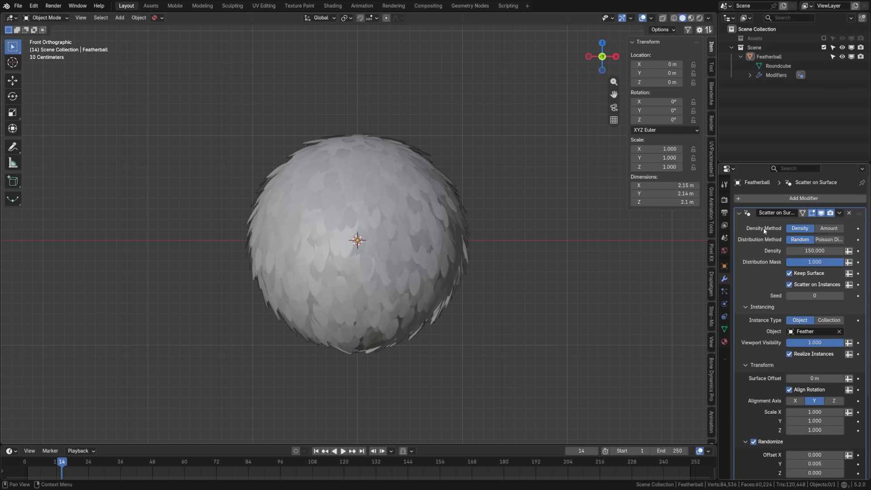
left_click(738, 213)
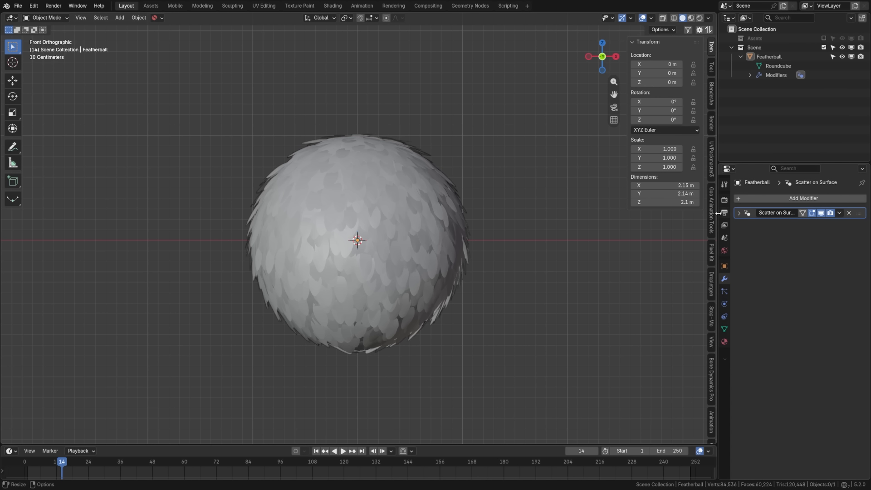
left_click_drag(718, 218, 695, 221)
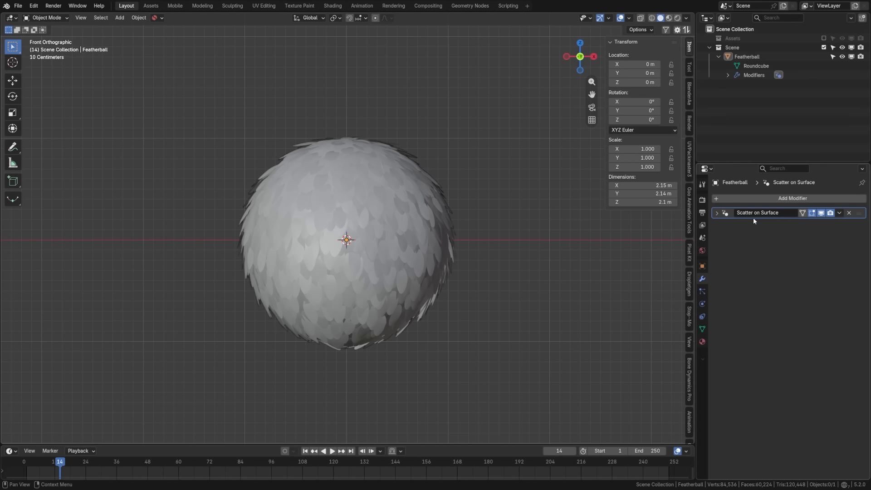
double_click(781, 213)
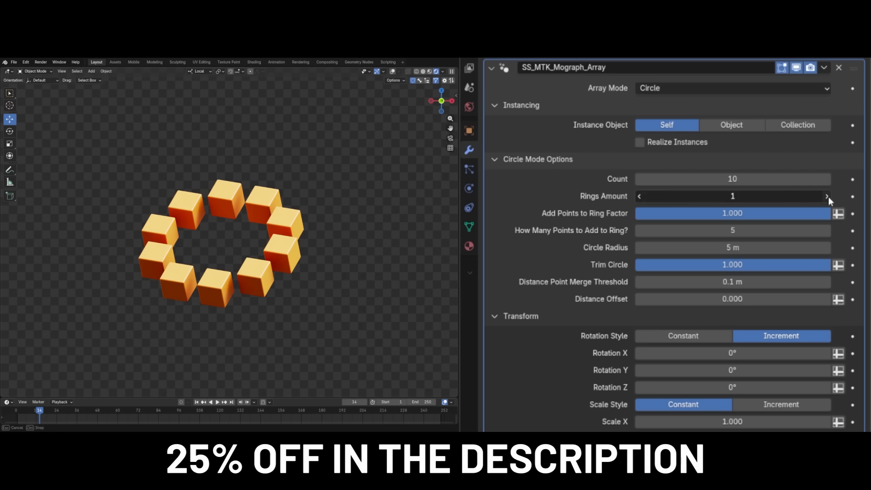
left_click(828, 197)
left_click(828, 197)
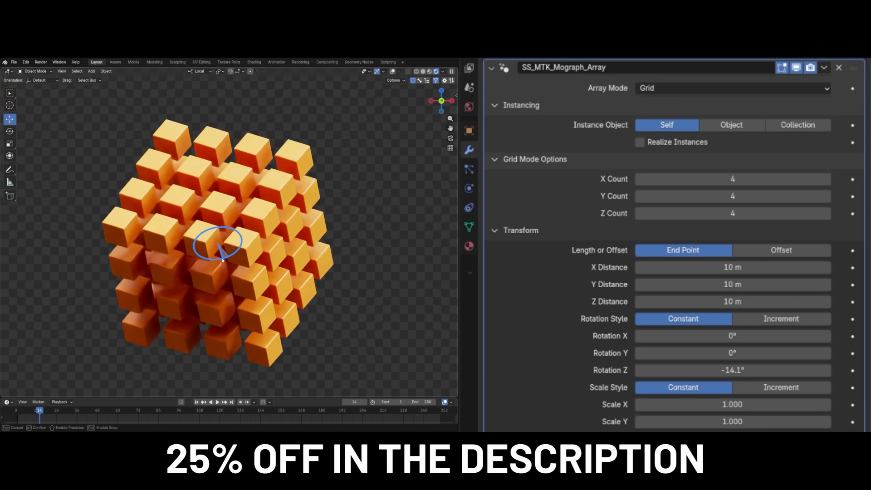
left_click_drag(227, 232, 195, 237)
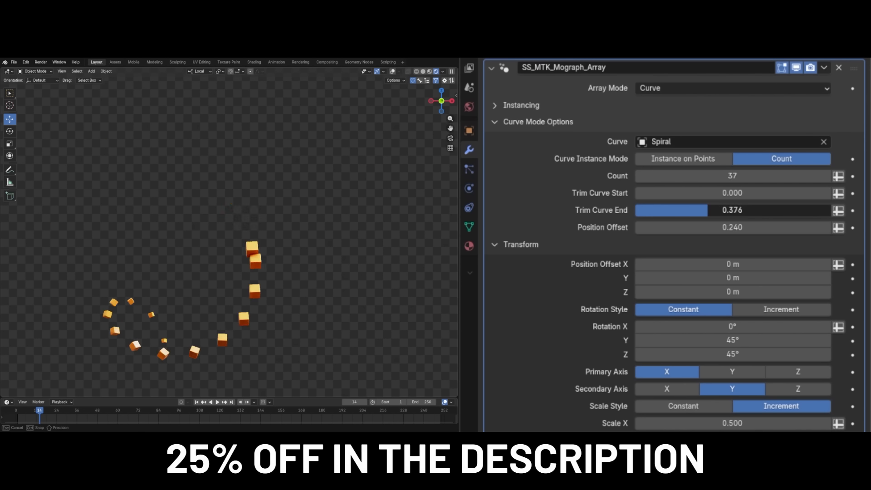
left_click_drag(708, 210, 826, 210)
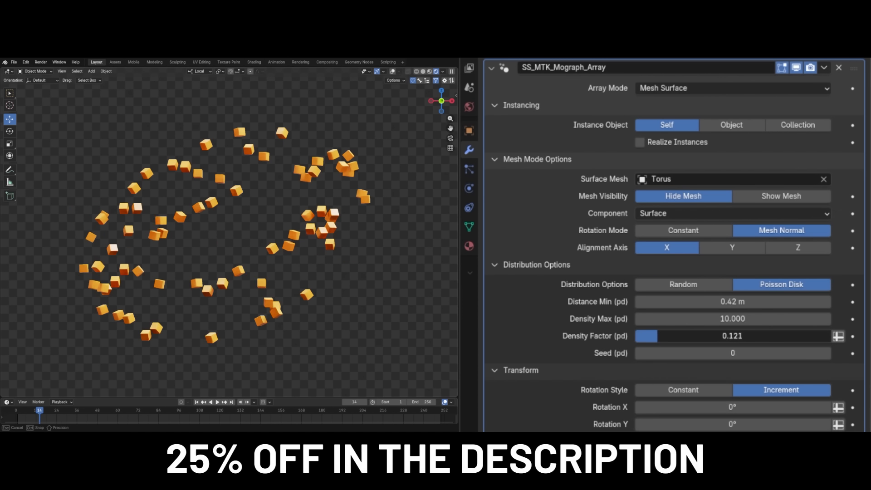
left_click_drag(661, 336, 748, 335)
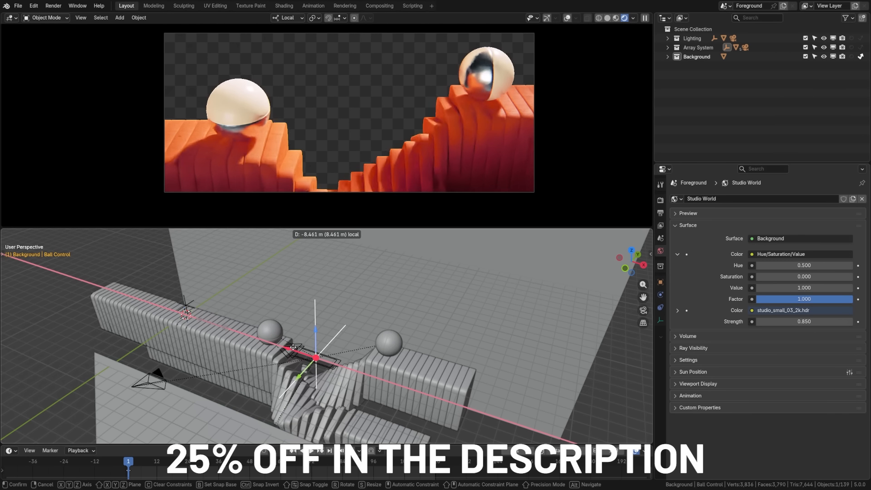
left_click_drag(294, 347, 247, 350)
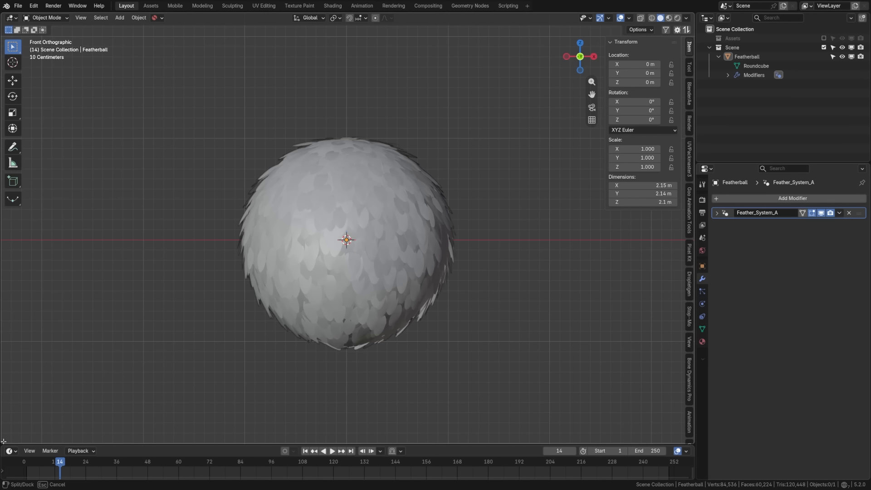
Split off a new area below the 3D viewport and switch it to the Geometry Node Editor.
left_click_drag(3, 442, 40, 230)
left_click(11, 234)
left_click(42, 287)
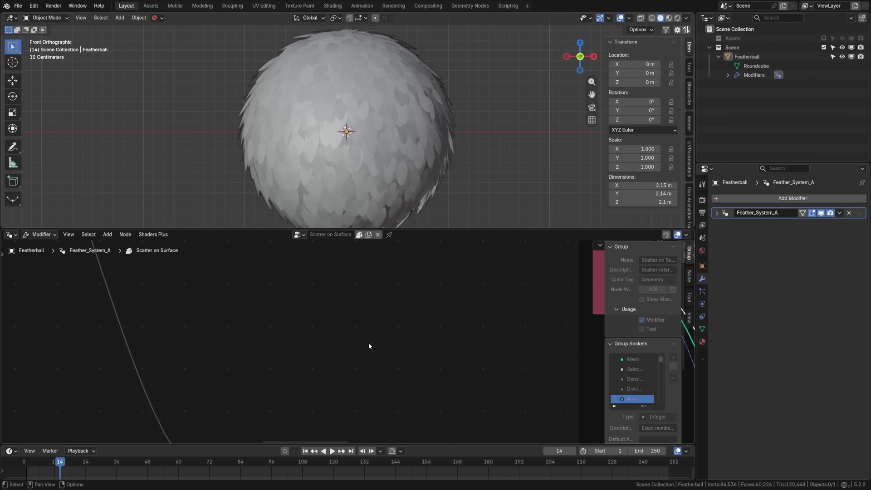
Unpack the Scatter on Surface node group to make it local, and look over its whole node tree.
scroll(303, 341, "down", 10)
middle_click_drag(278, 278, 412, 322)
scroll(240, 386, "down", 1)
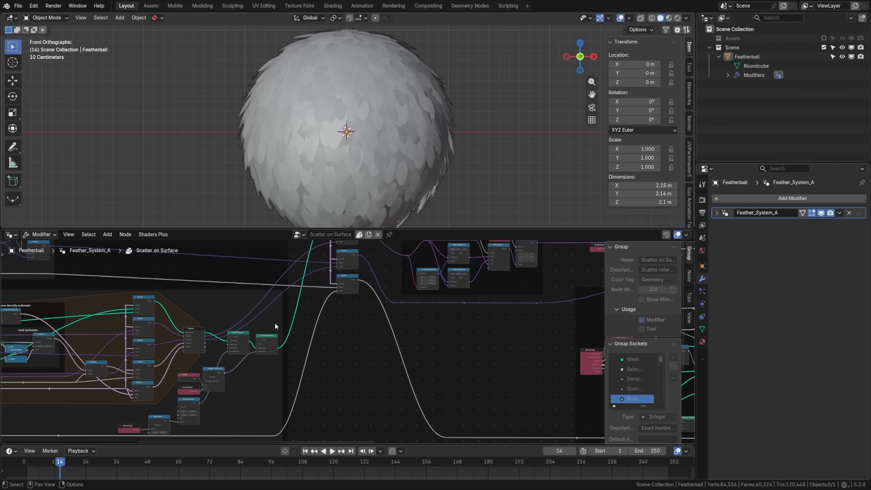
scroll(276, 326, "down", 1)
middle_click_drag(416, 313, 366, 244)
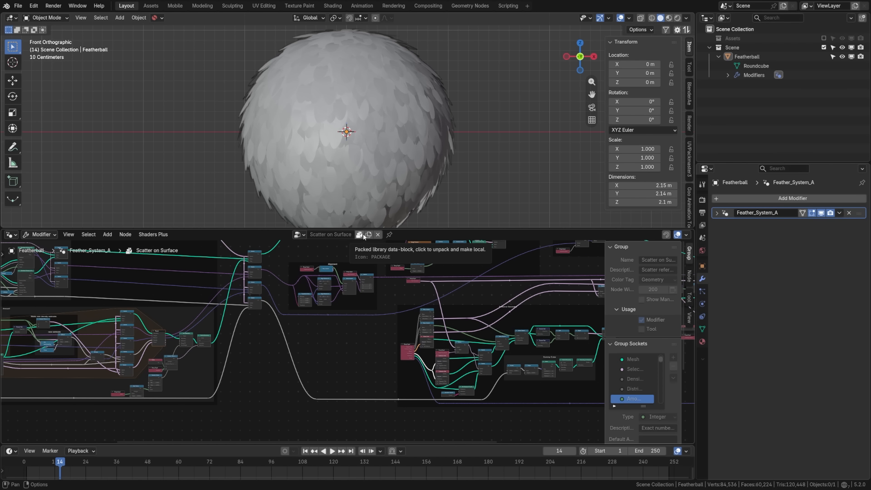
left_click(359, 235)
scroll(305, 352, "down", 2)
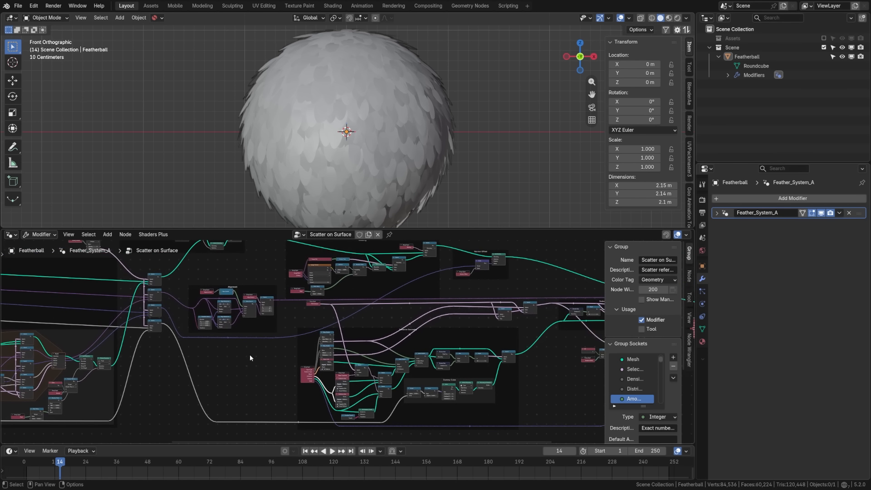
scroll(299, 357, "down", 2)
middle_click_drag(464, 363, 282, 355)
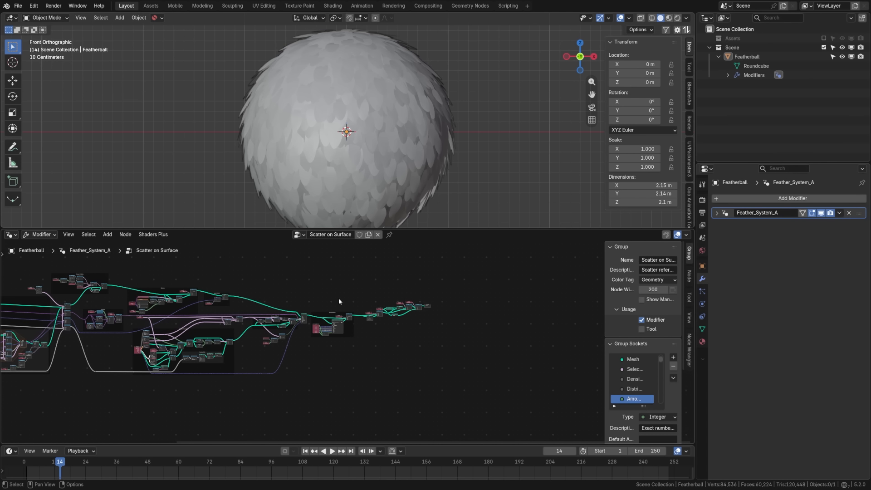
scroll(372, 169, "down", 2)
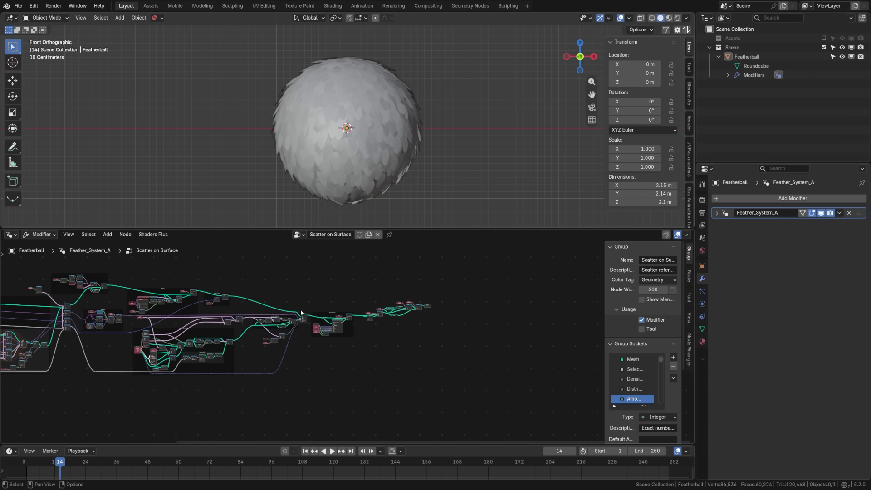
Rename the Scatter on Surface node group with the modifier's name, Feather_System_A, and pin the node tree in the node editor.
left_click(389, 234)
left_click(777, 213)
key("ctrl+c")
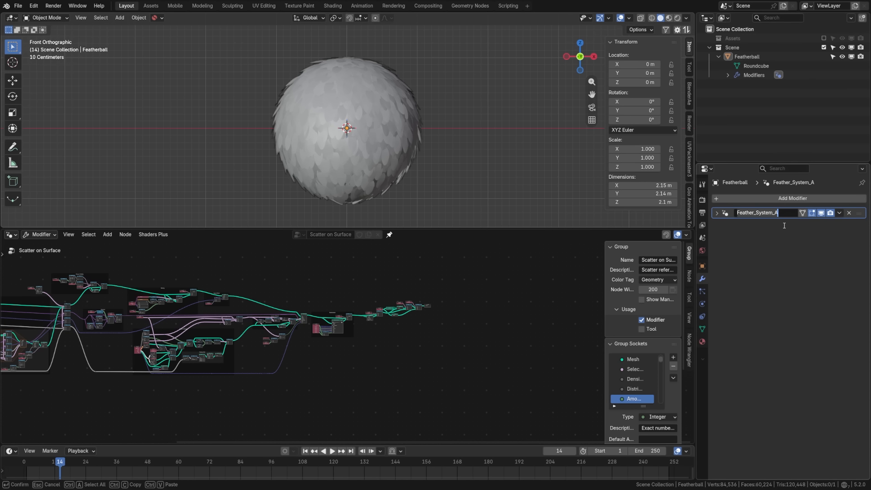
key("Return")
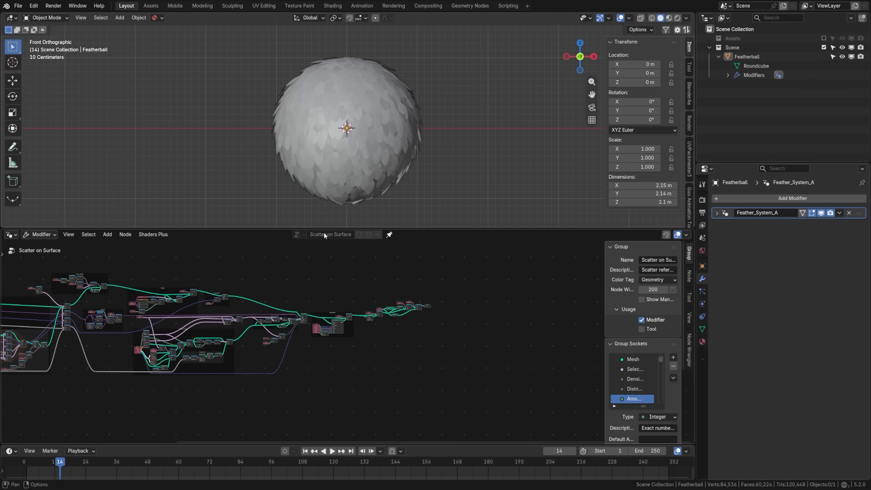
left_click(388, 235)
double_click(323, 234)
key("ctrl+v")
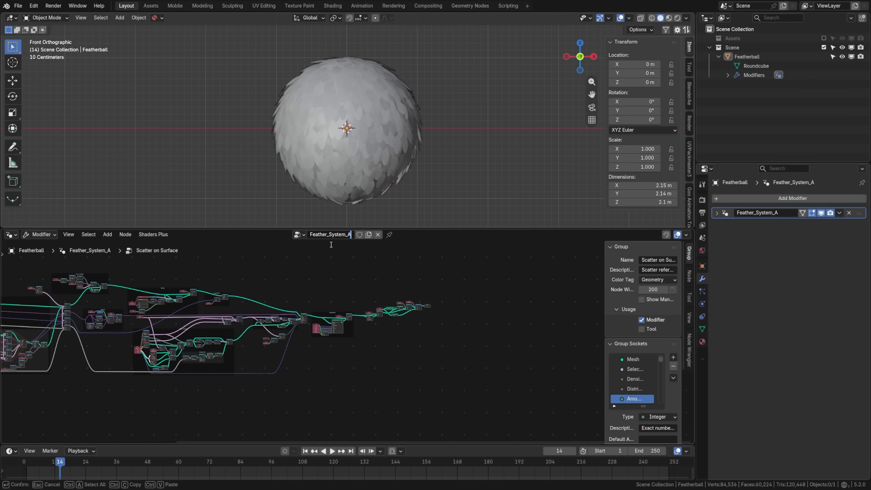
key("Return")
left_click(389, 234)
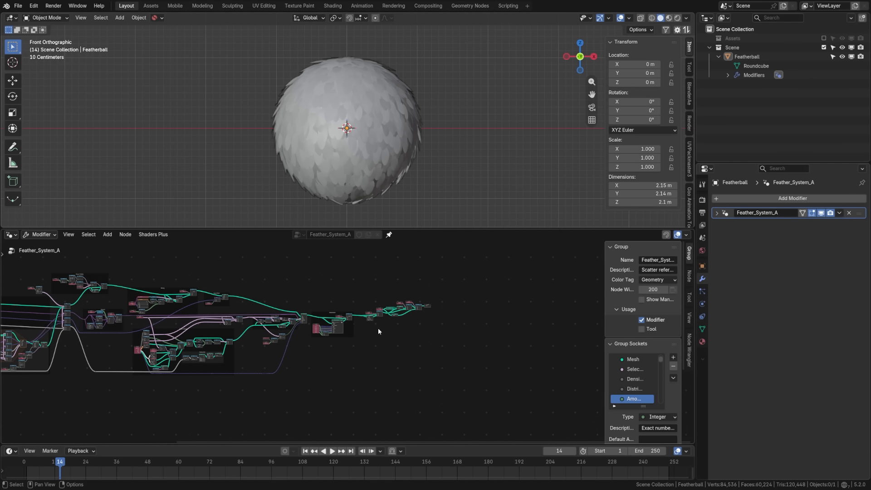
Move the Group Output node straight along X, well away from the last Switch node, to make room for new nodes.
scroll(379, 331, "up", 1)
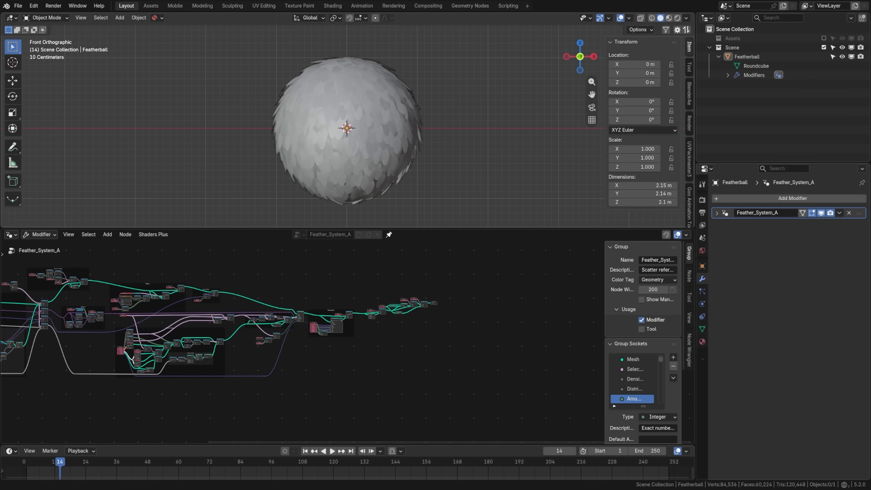
scroll(357, 339, "up", 4)
middle_click_drag(357, 338, 211, 382, "shift")
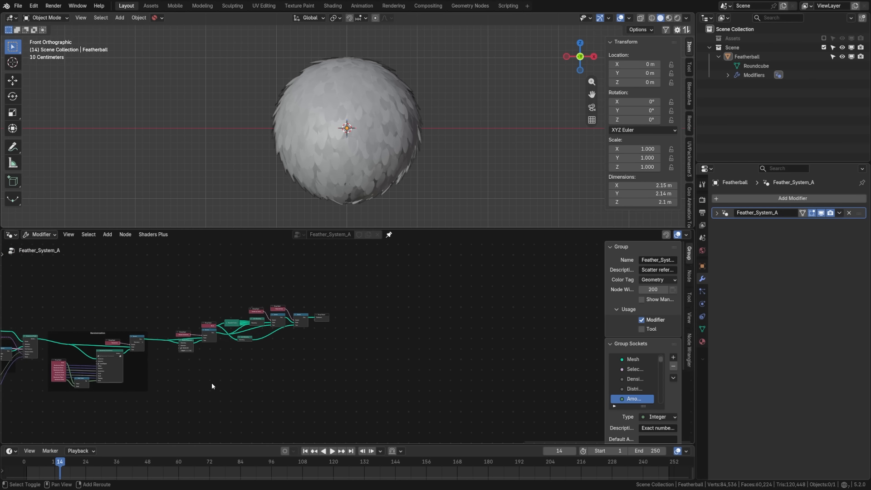
scroll(325, 344, "up", 6)
left_click(274, 324)
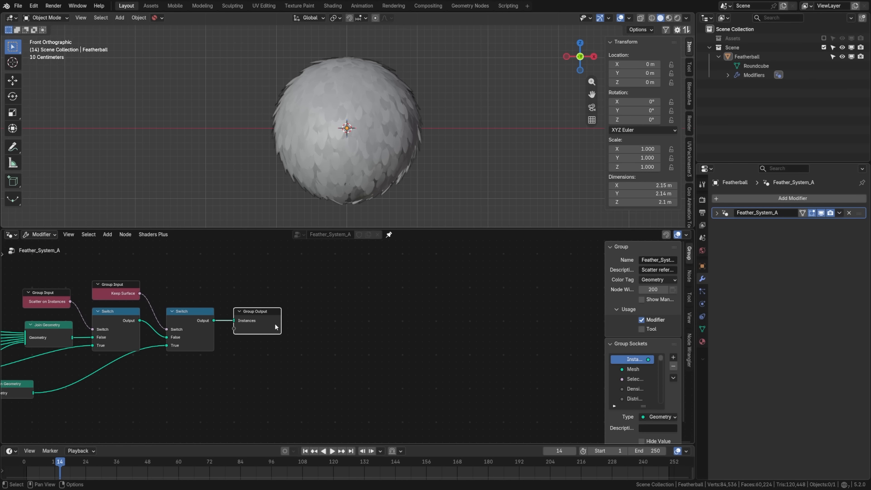
key("g")
key("x")
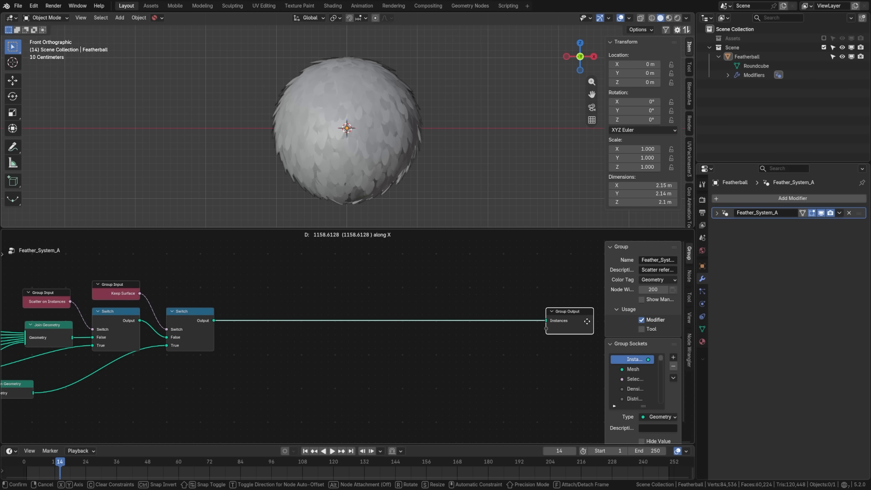
left_click(596, 327)
middle_click_drag(354, 363, 306, 348)
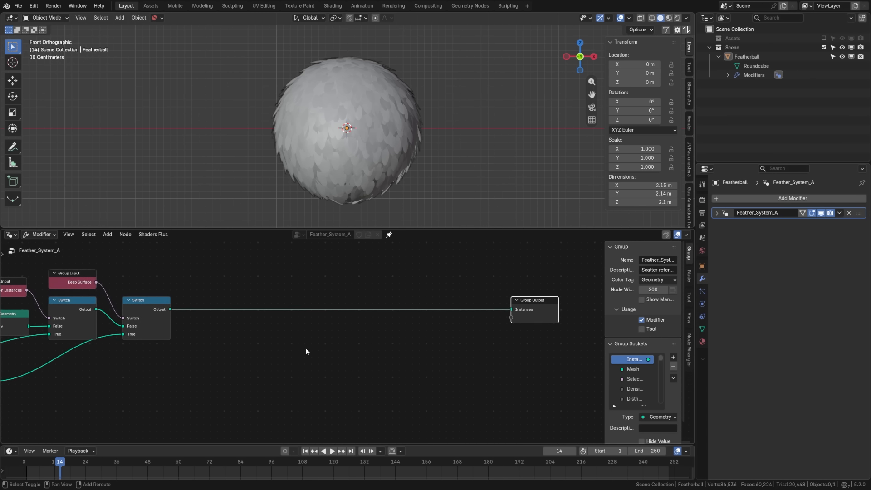
middle_click_drag(246, 339, 173, 333)
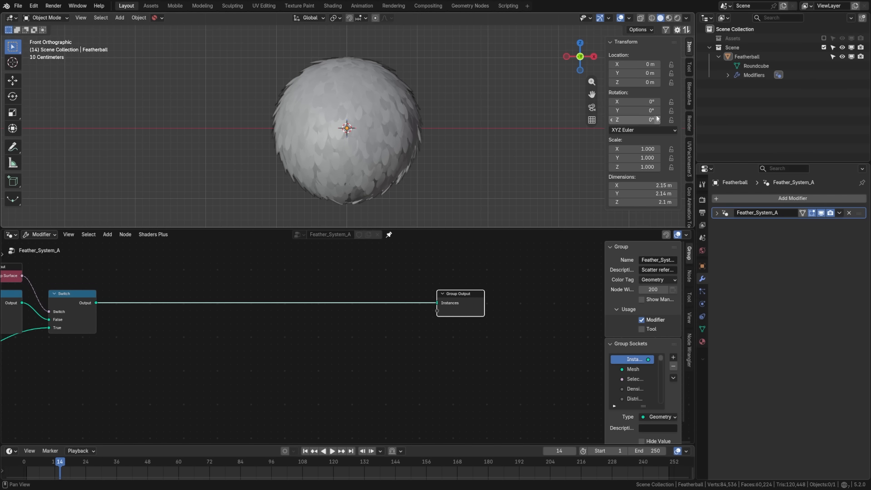
Duplicate the Featherball object in place and rename the copy as Normals.
left_click(748, 56)
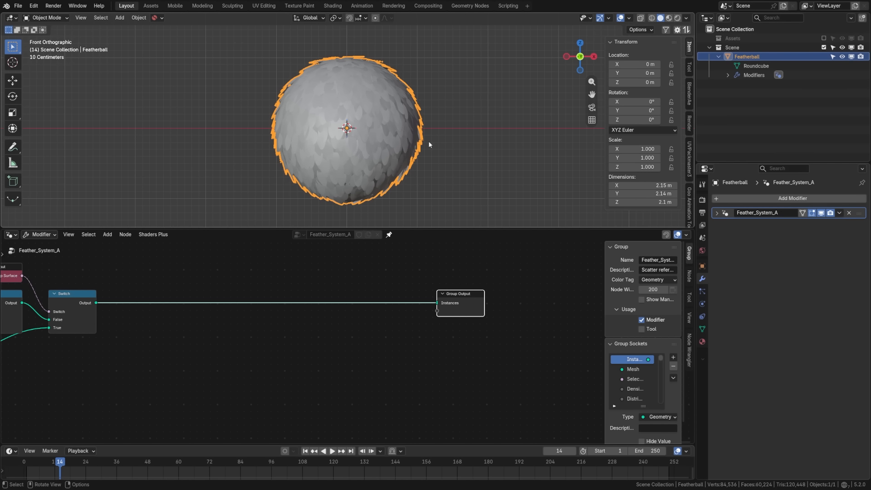
key("shift+d")
right_click(438, 166)
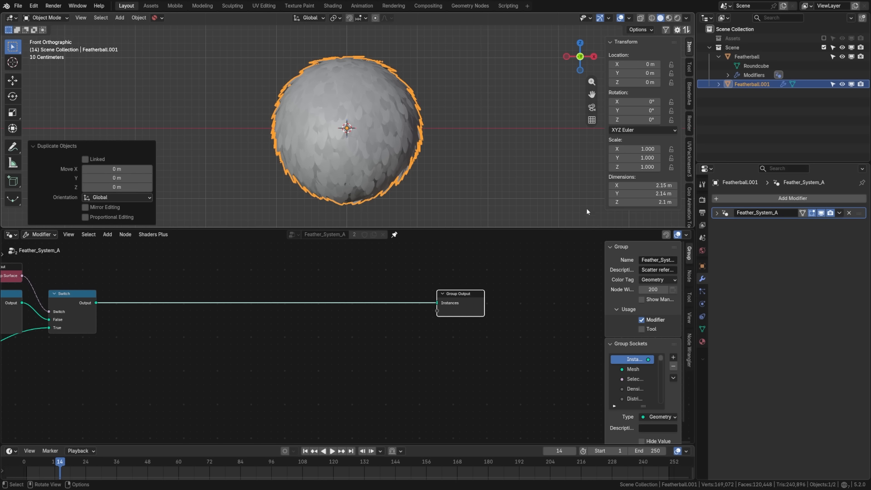
double_click(751, 83)
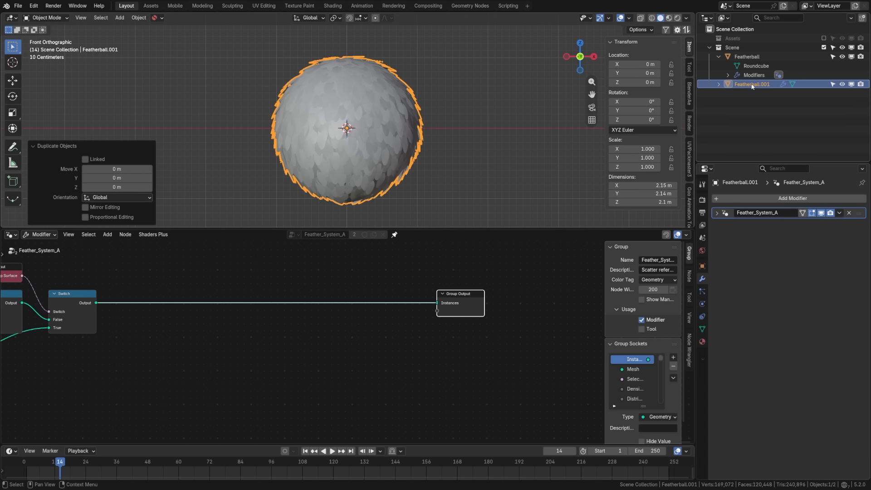
key("ctrl+a")
key("BackSpace")
type("Normals")
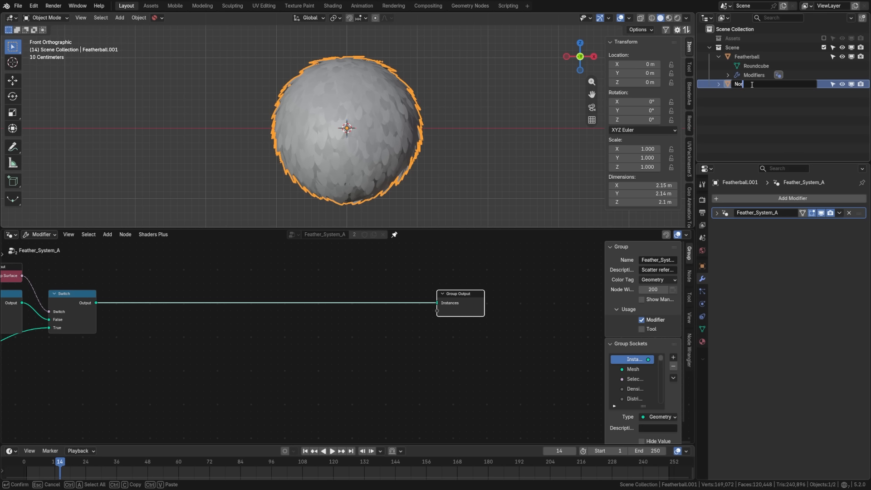
key("Return")
Replace the feather modifier on the Normals object with a level 1 Subdivision, working in local view, and apply it.
left_click(848, 212)
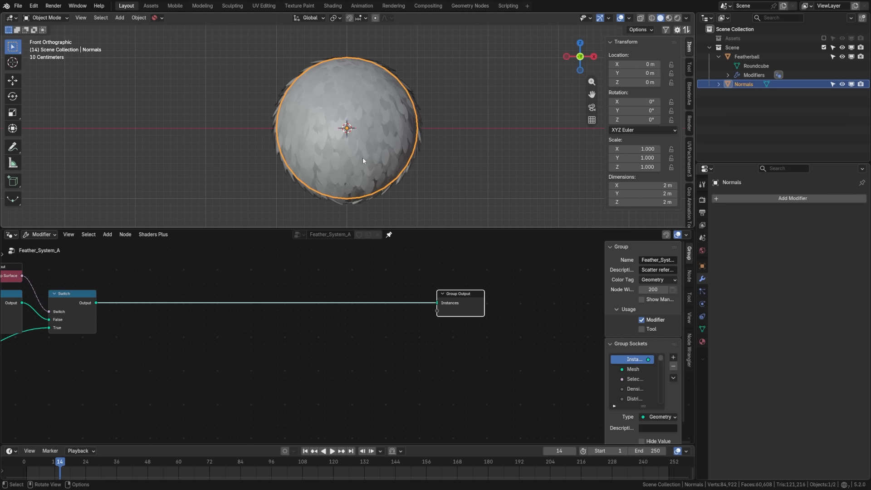
key("KP_Divide")
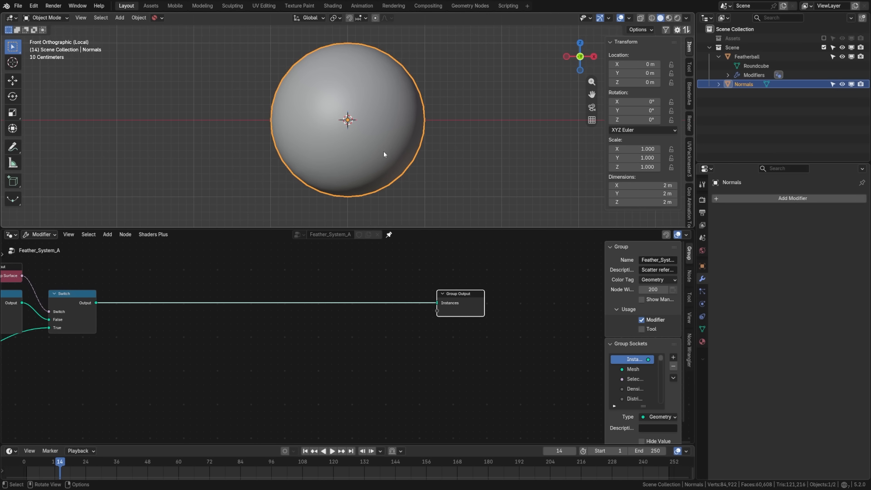
key("ctrl+1")
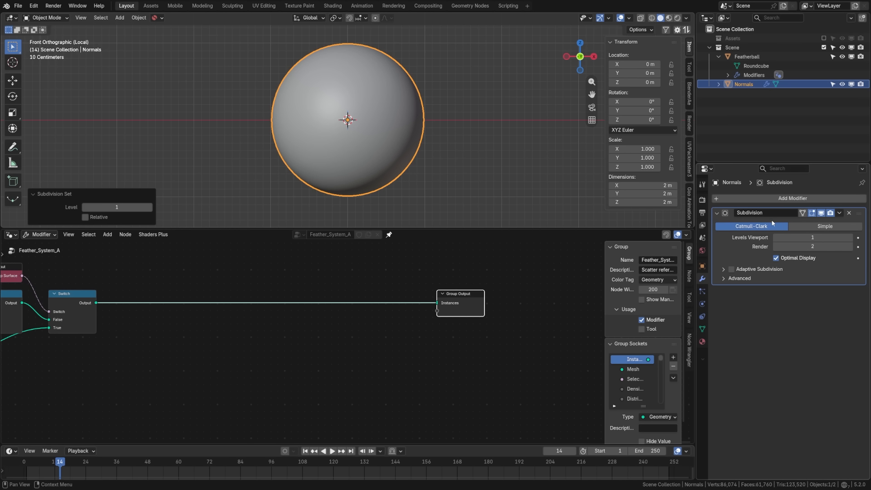
left_click(839, 213)
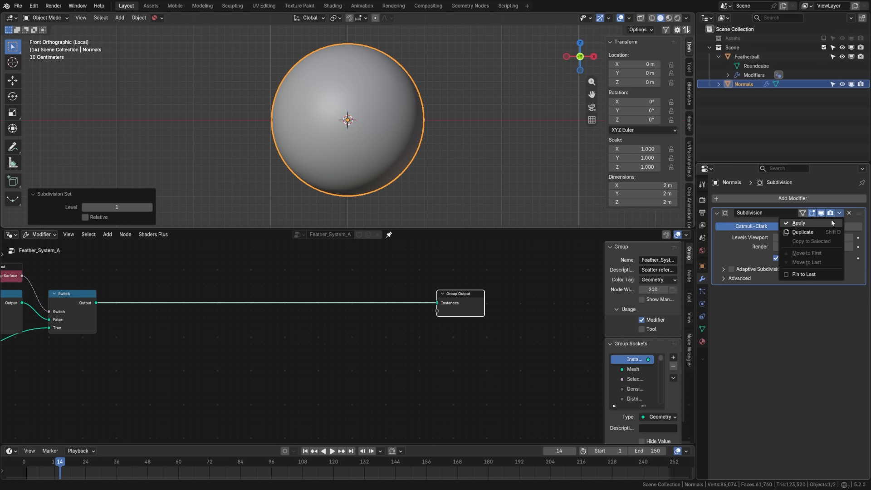
left_click(831, 219)
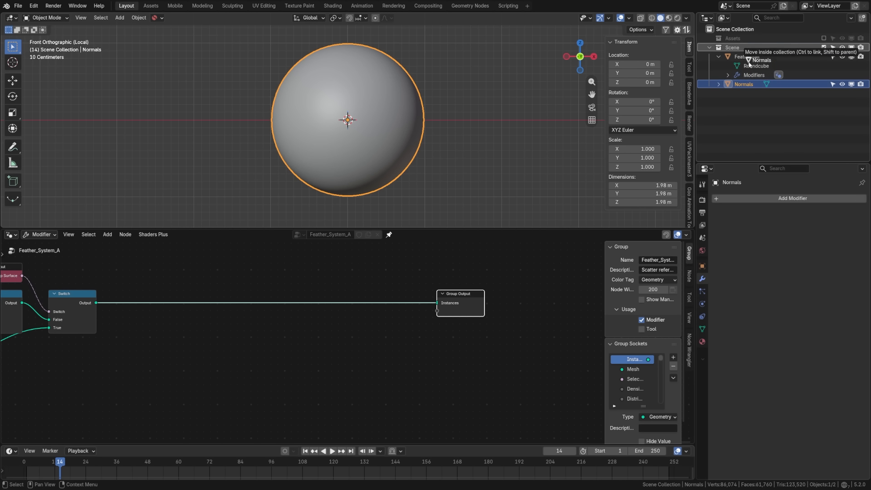
Move the Normals object into the Assets collection, leave local view and reselect Featherball.
key("Delete")
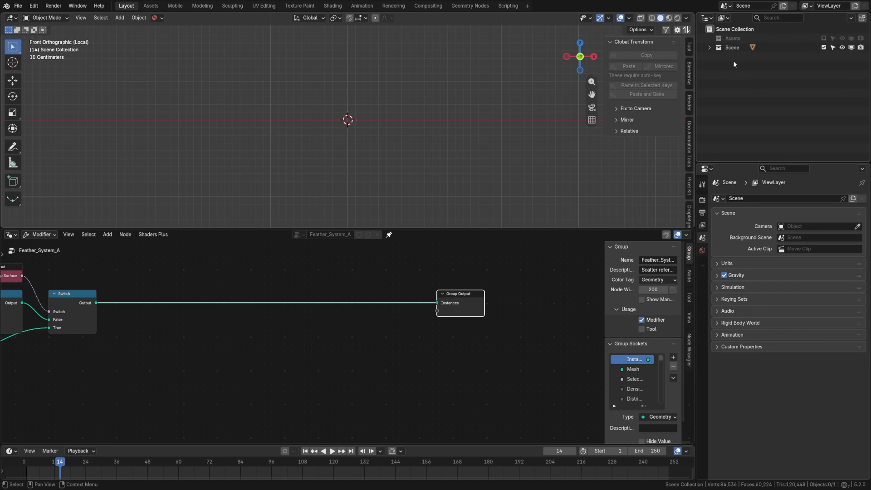
left_click(743, 57)
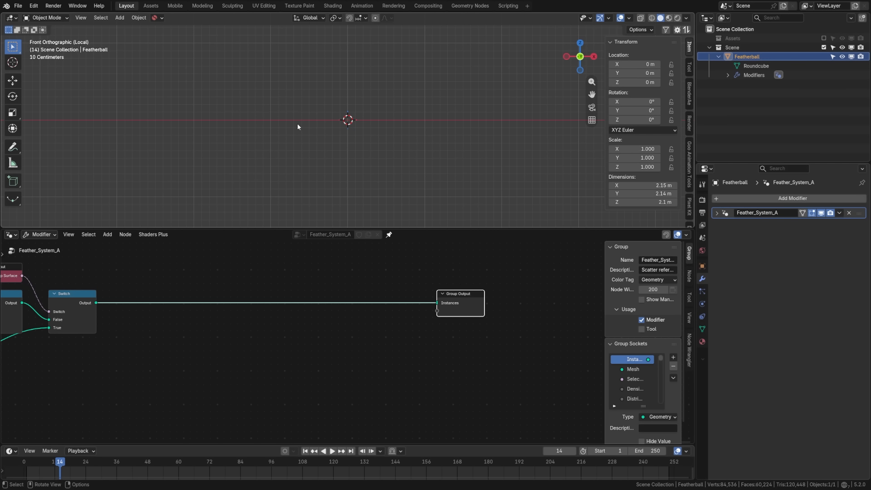
key("slash")
key("alt+a")
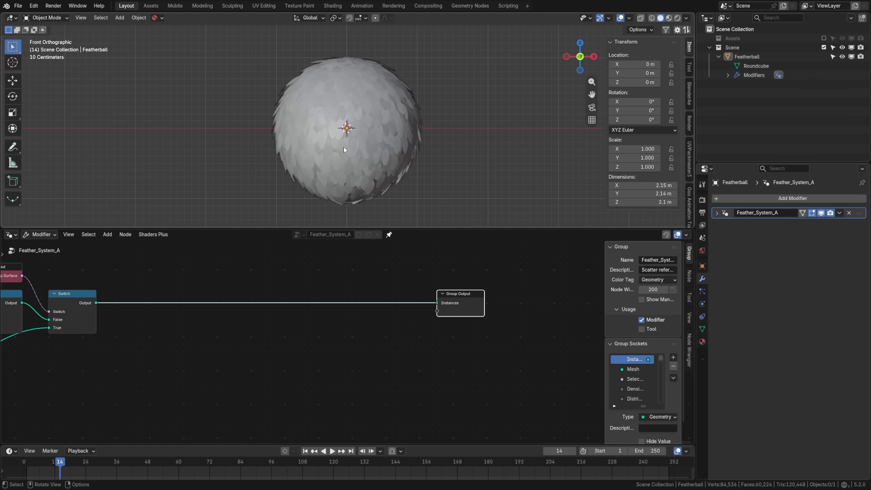
middle_click_drag(357, 163, 305, 152, "shift")
left_click(306, 152)
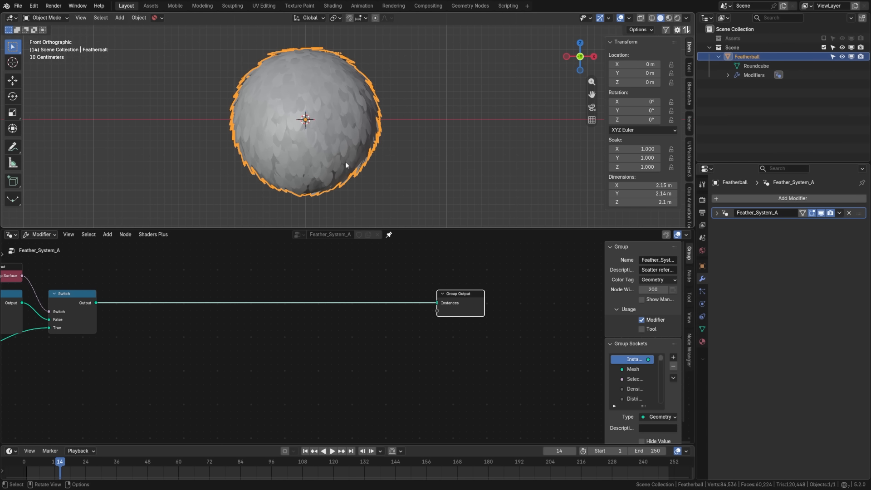
Enable the Assets collection temporarily to bring Normals into the node tree as an Object Info node below the link to Group Output.
left_click(824, 38)
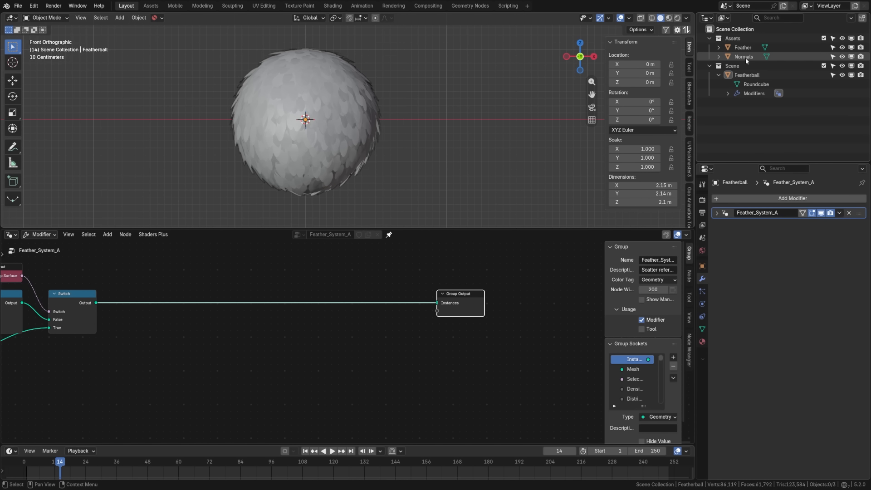
left_click_drag(745, 57, 132, 330)
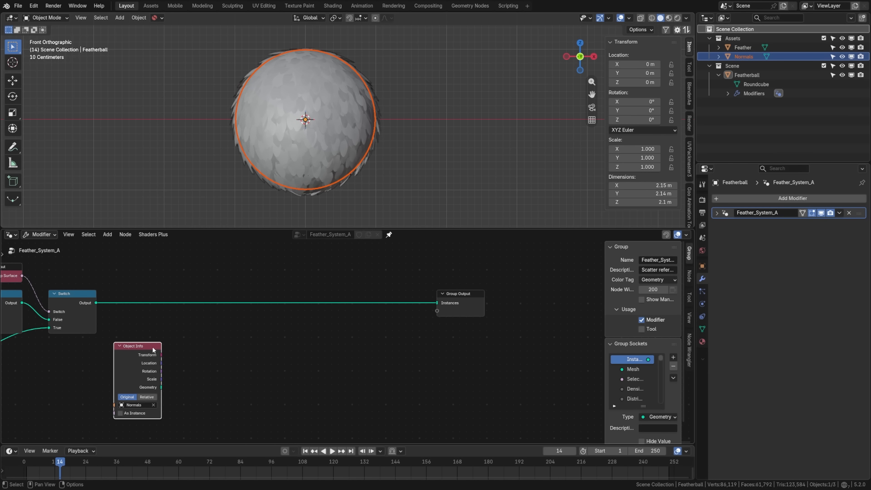
left_click(134, 319)
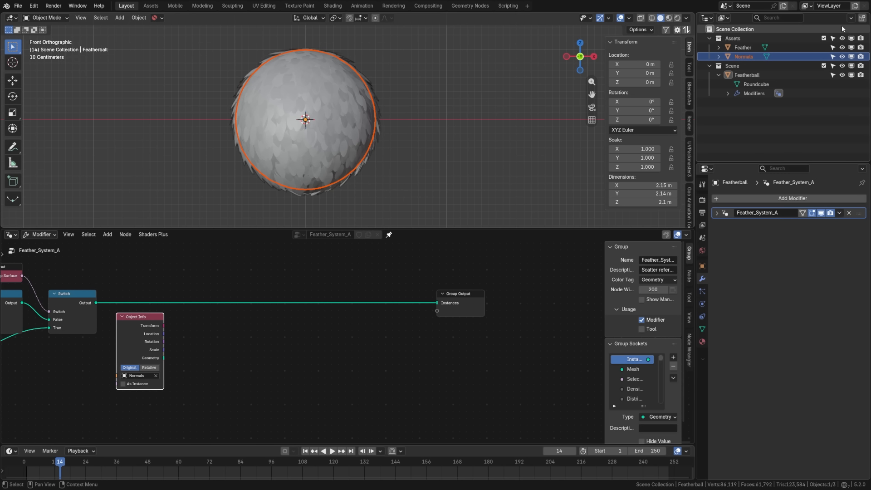
left_click(824, 38)
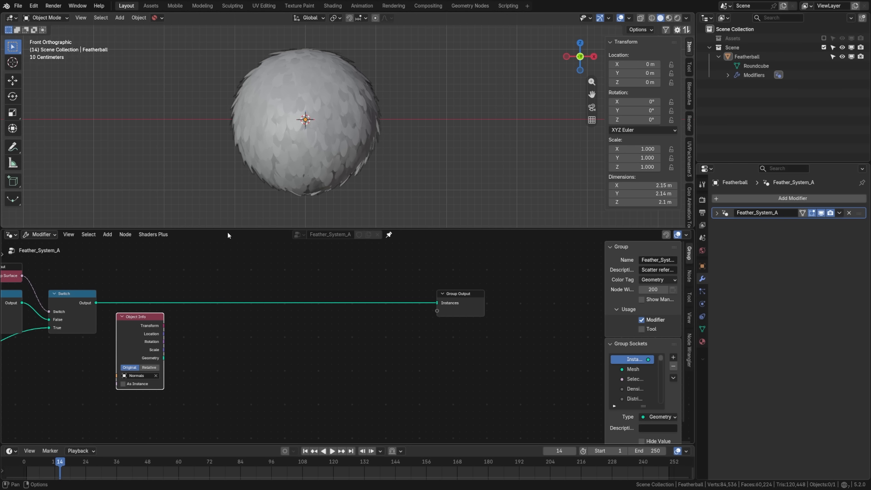
Add a Sample Nearest Surface node beside the Object Info node and set its data type to Vector.
middle_click_drag(173, 360, 184, 331)
key("shift+a")
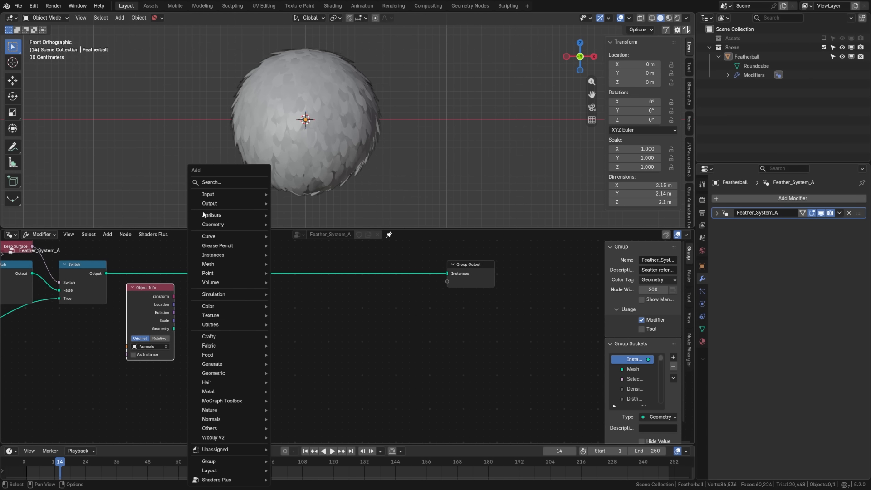
left_click(218, 181)
type("sample nea")
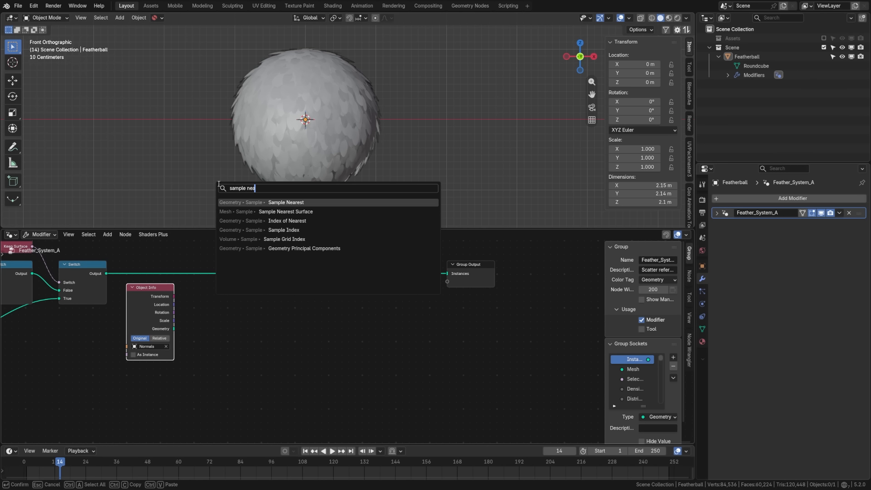
key("Down")
key("Return")
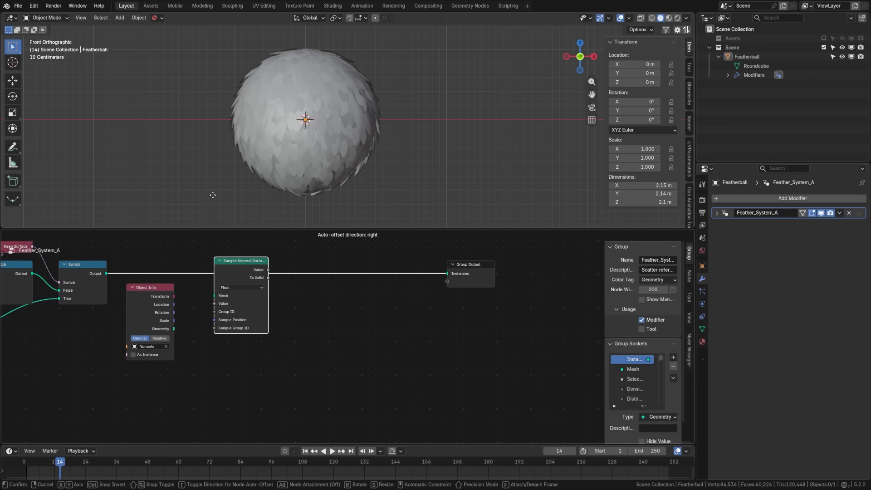
left_click(200, 229)
left_click(227, 321)
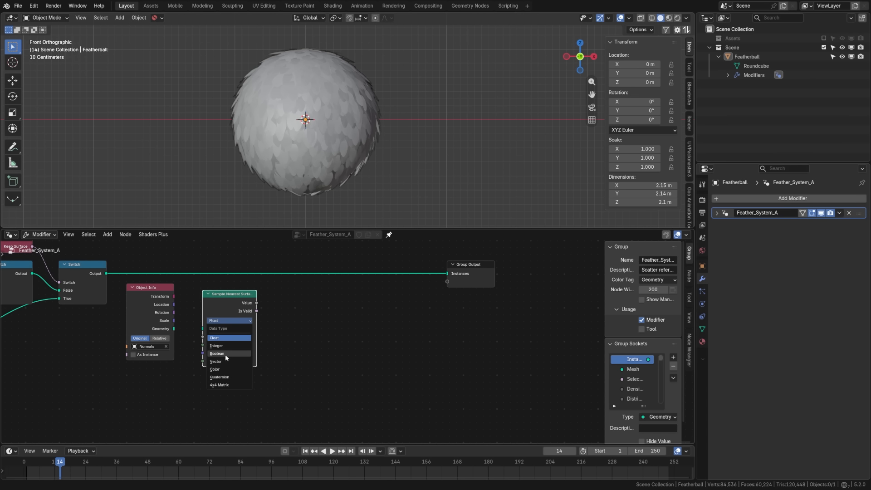
left_click(224, 361)
Connect the Object Info node's Geometry to the Mesh input of Sample Nearest Surface, then align and widen the sampling node.
middle_click_drag(177, 321, 167, 305)
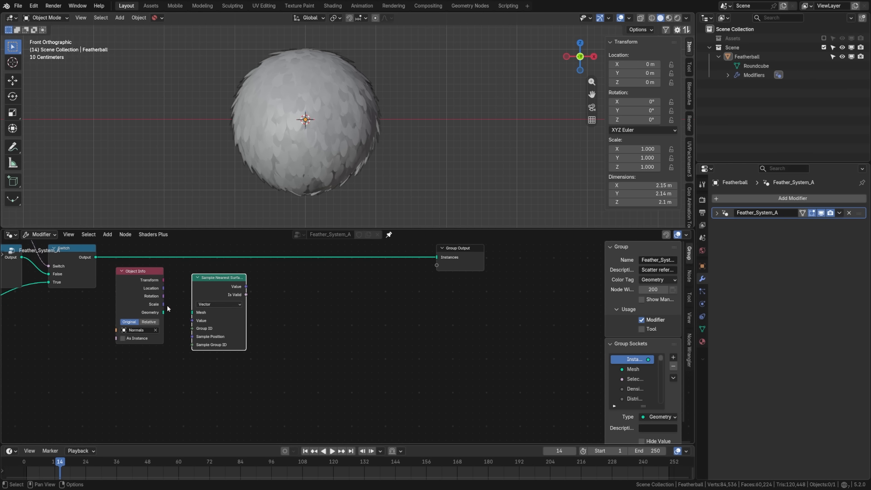
left_click_drag(163, 312, 186, 312)
mouse_move(210, 286)
left_mouse_down()
mouse_move(202, 286)
mouse_move(211, 279)
left_mouse_up()
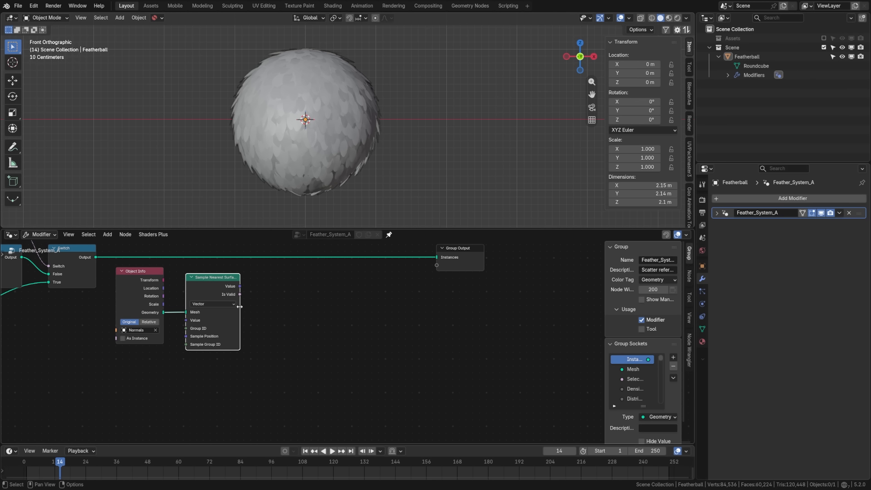
left_click_drag(239, 310, 250, 309)
Add a Normal node below Object Info and connect its Normal output to the Value input of Sample Nearest Surface.
key("shift+a")
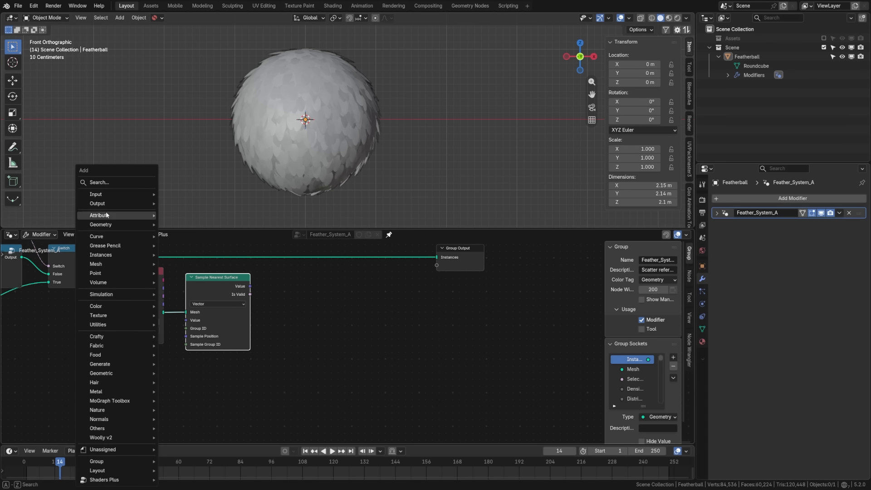
left_click(114, 186)
type("normal")
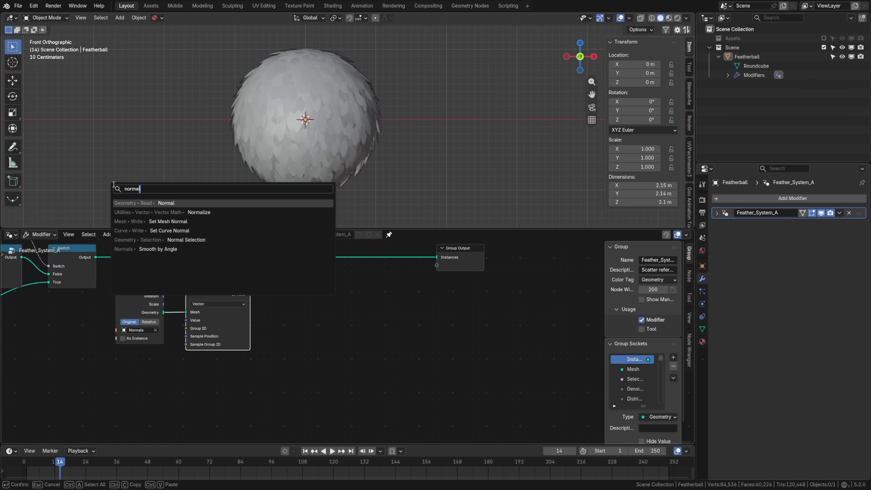
key("Return")
left_click(171, 355)
left_click_drag(163, 364, 186, 320)
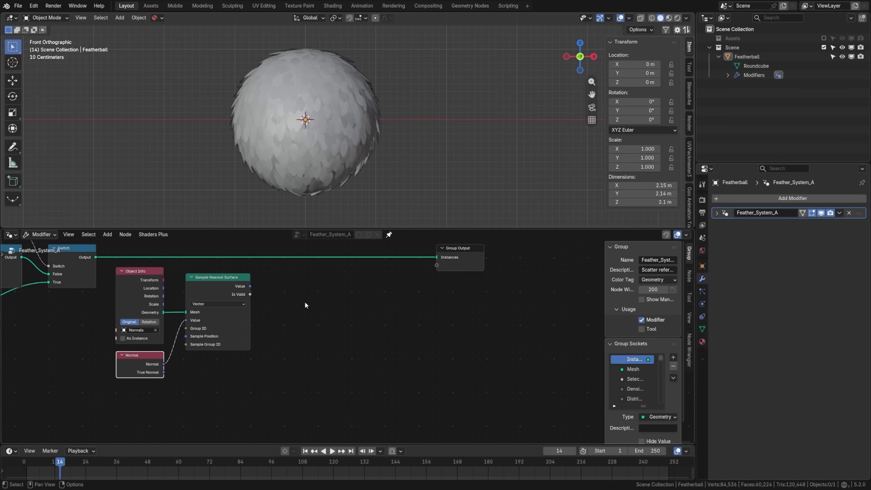
Insert a Set Mesh Normal node into the link before Group Output and tidy the positions of the surrounding nodes.
key("shift+a")
type("set mesh")
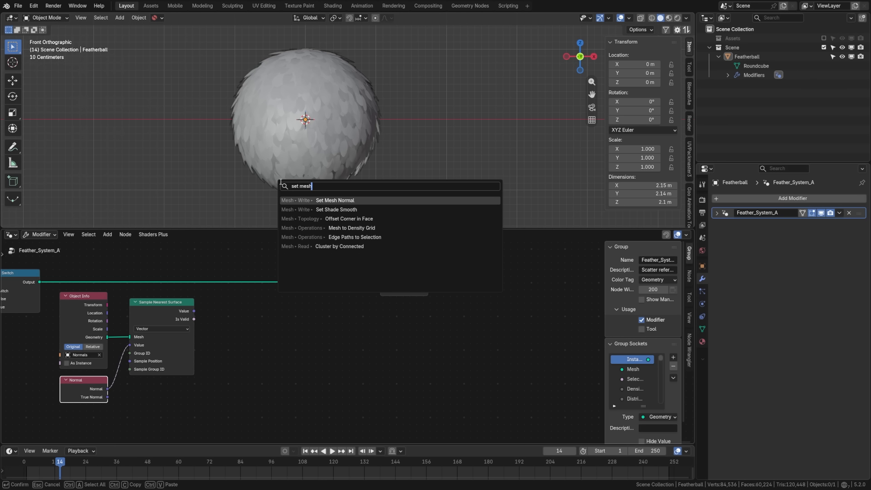
key("Return")
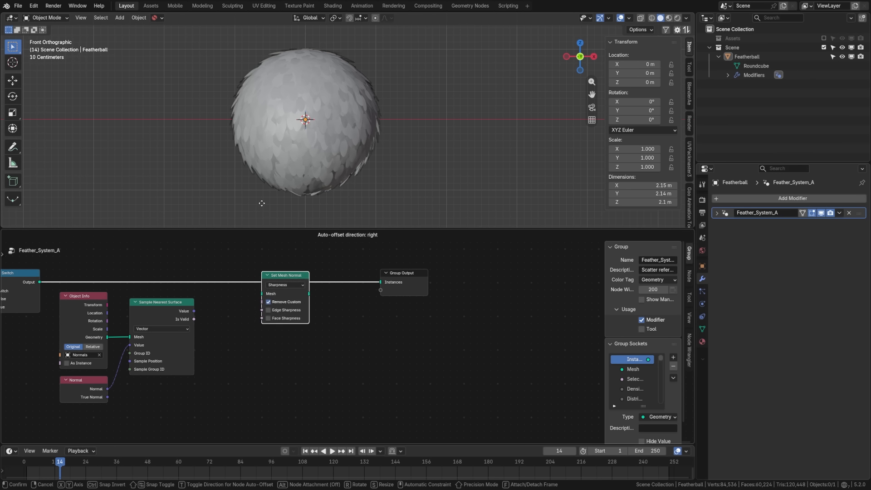
left_click(256, 201)
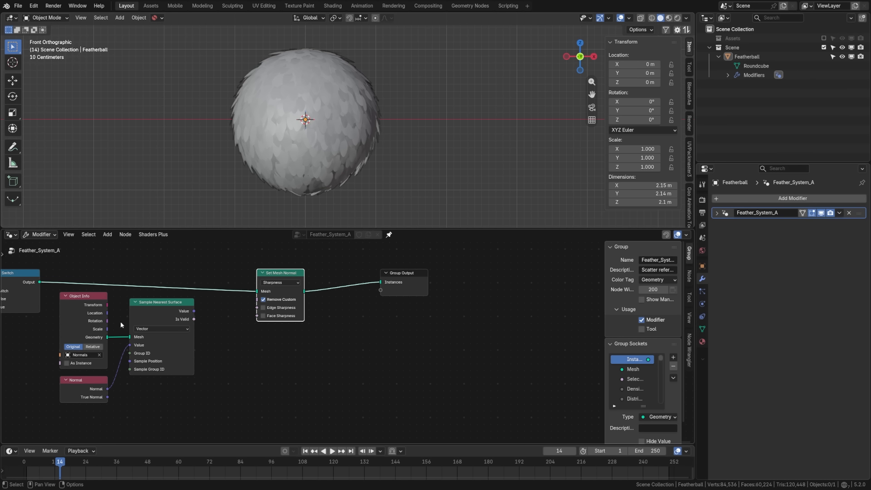
left_click_drag(82, 309, 78, 306)
left_click_drag(163, 309, 162, 308)
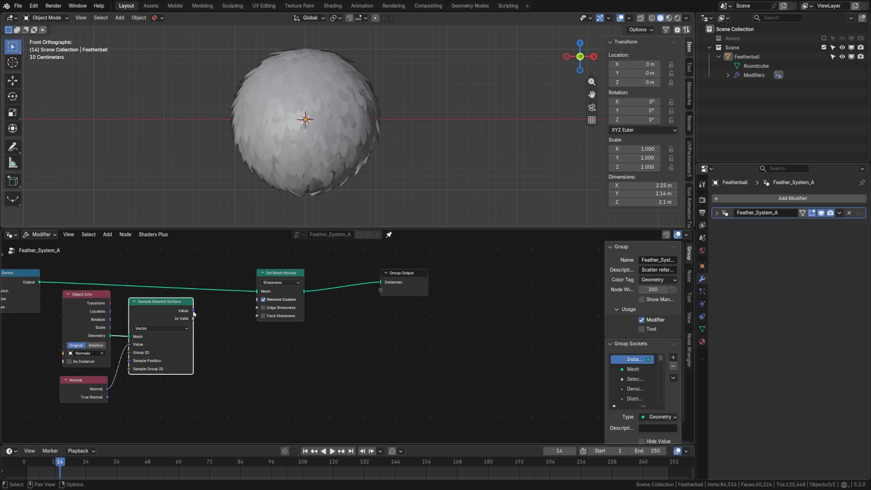
left_click_drag(287, 276, 288, 272)
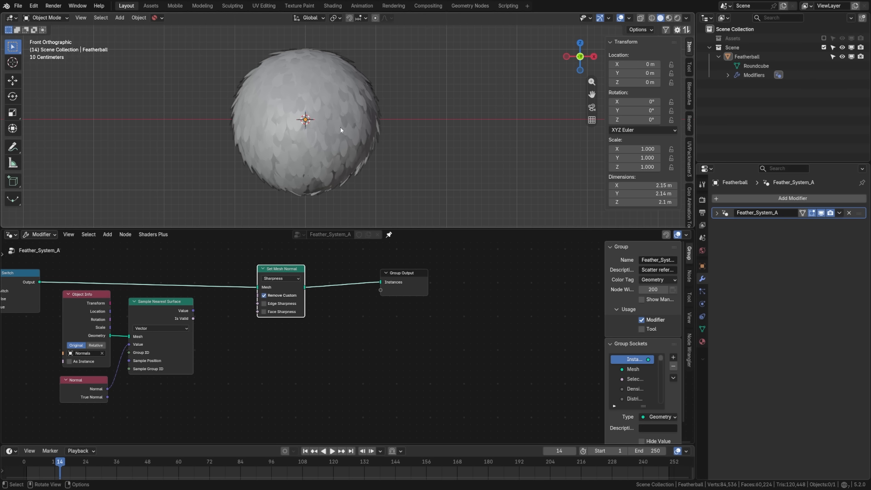
Set Set Mesh Normal to Free, feed its Custom Normal from the sampled Value, and move Group Output closer.
left_click(278, 278)
left_click(273, 303)
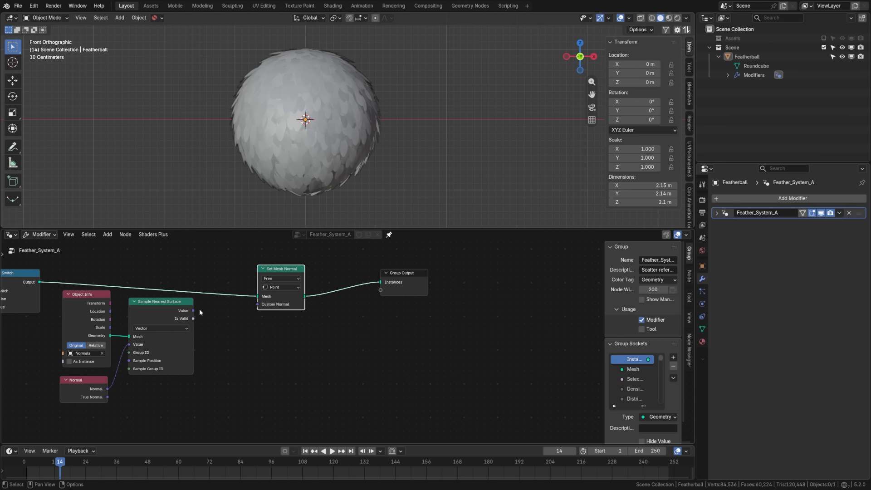
left_click_drag(193, 310, 261, 305)
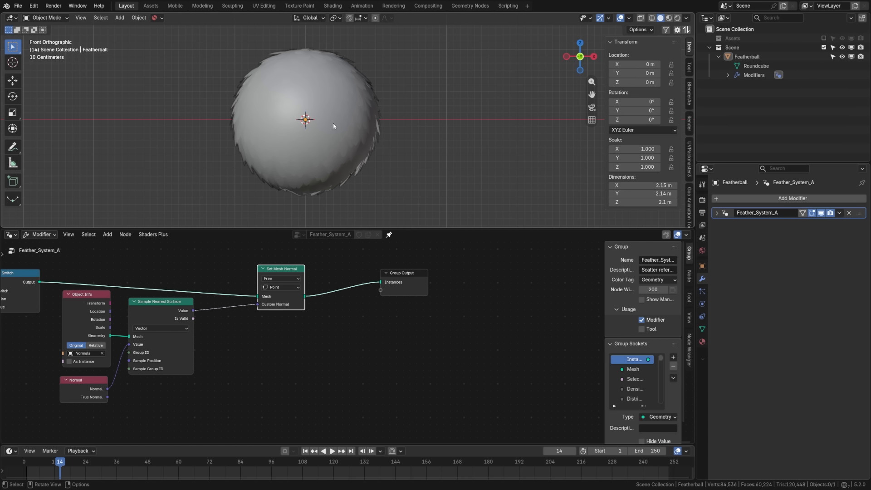
left_click_drag(288, 273, 285, 265)
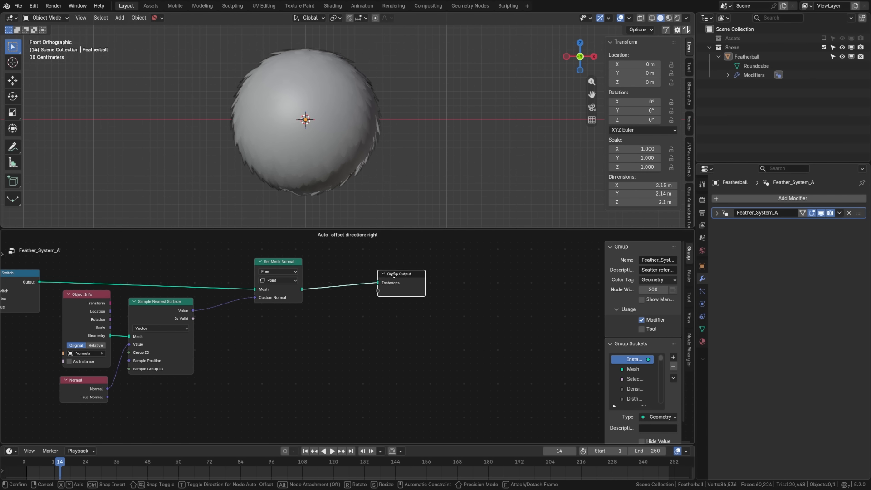
left_click_drag(395, 294, 368, 292)
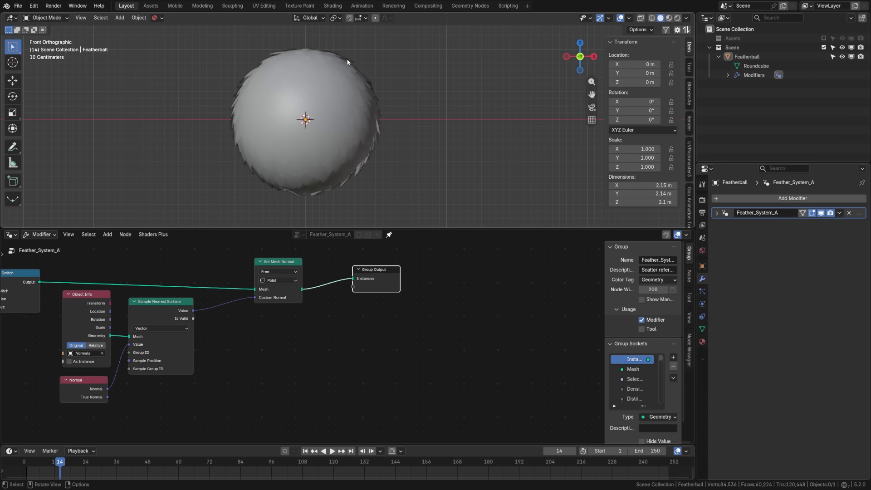
Join the Object Info, Normal, Sample Nearest Surface and Set Mesh Normal nodes in a frame labelled Free Normals.
scroll(311, 313, "down", 2)
left_click_drag(149, 260, 301, 380)
key("F3")
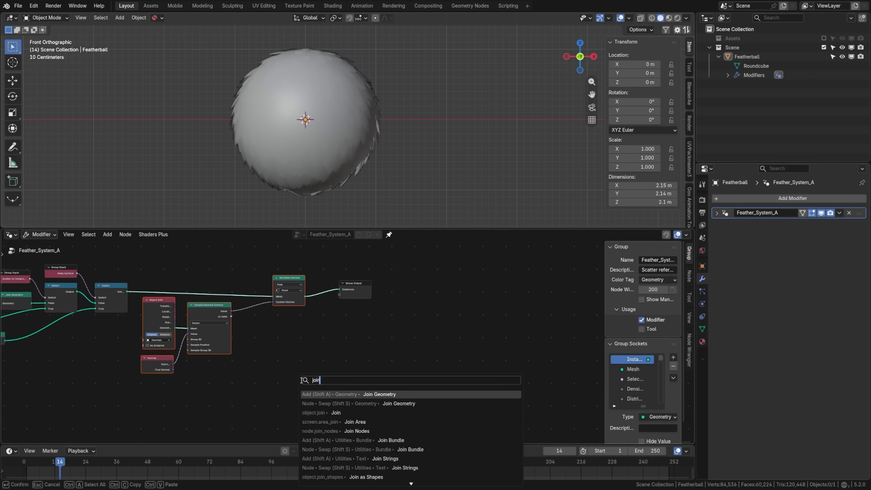
key("Return")
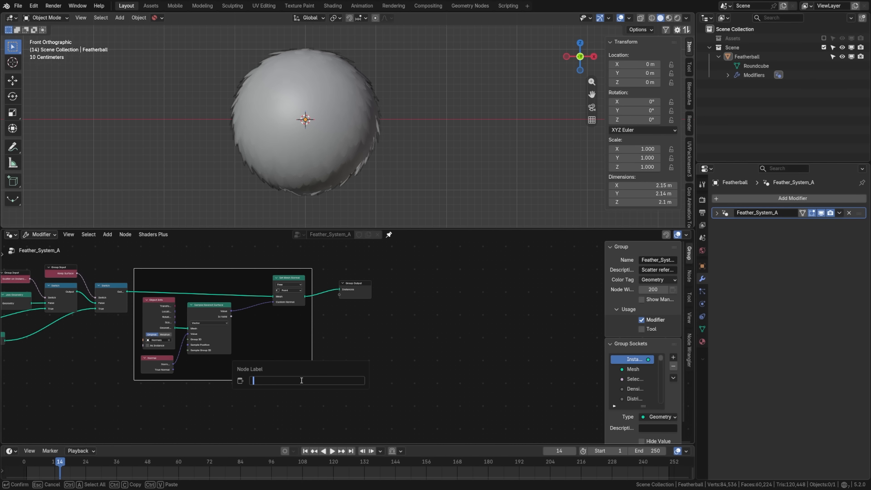
type("Free Normals")
key("Return")
Move the Randomization frame and all nodes after it away from Instance on Points to open a wide gap.
middle_click_drag(85, 363, 370, 374)
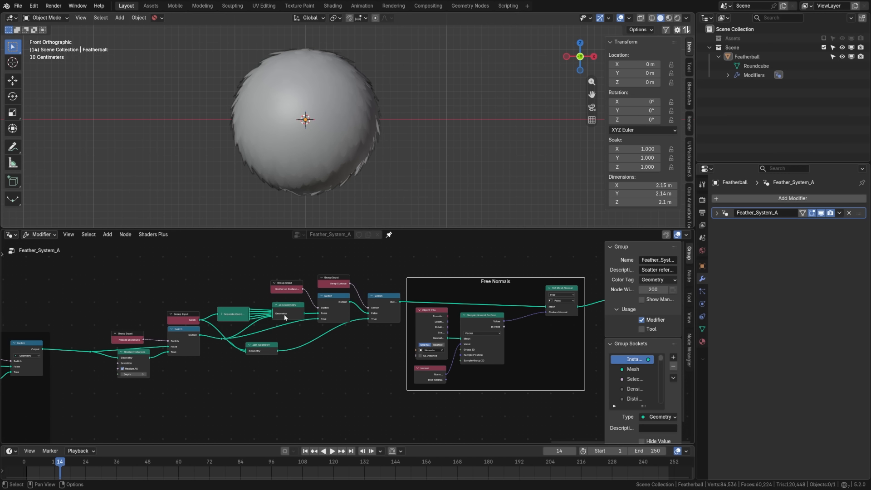
middle_click_drag(49, 352, 264, 346)
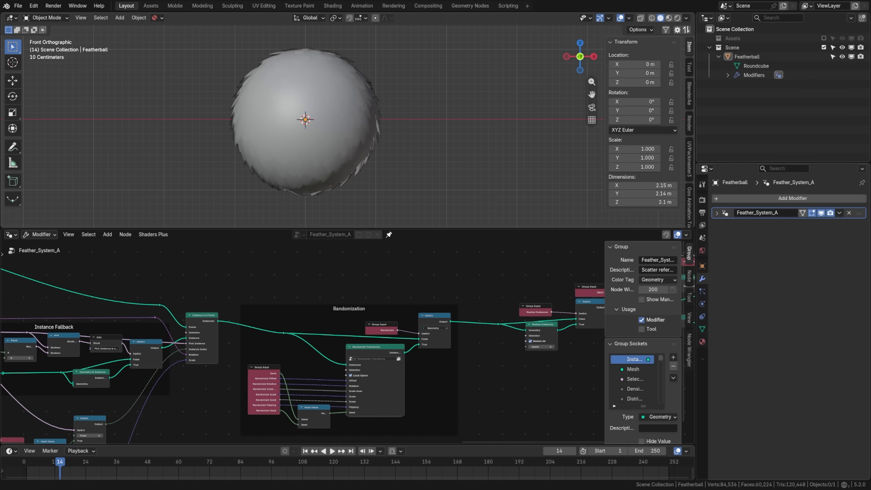
scroll(186, 351, "down", 8, "ctrl")
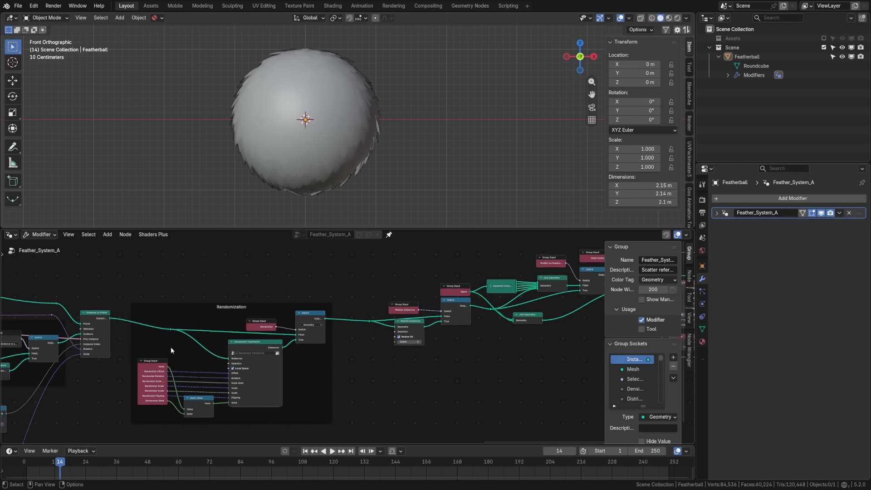
scroll(170, 350, "down", 5)
left_click_drag(401, 289, 97, 391)
key("g")
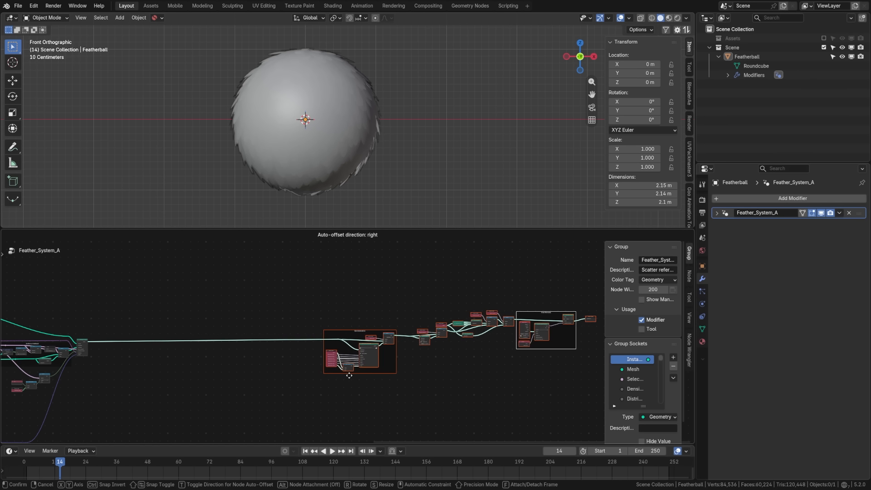
left_click(350, 376)
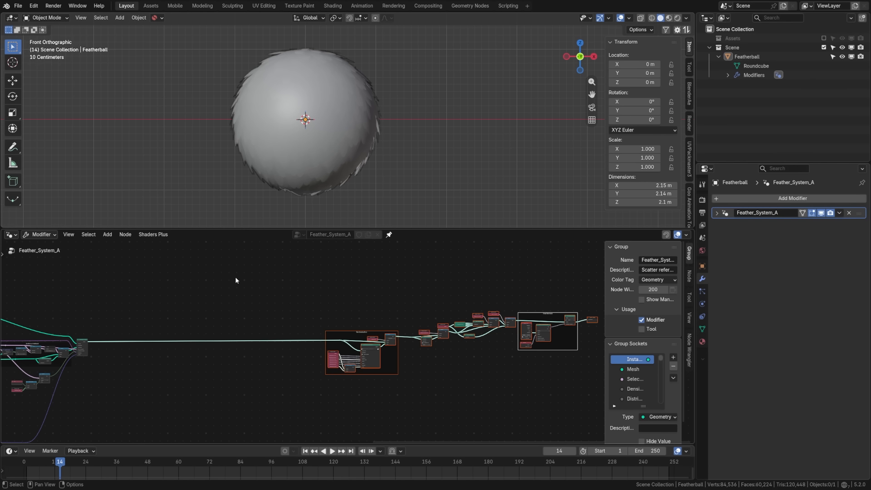
Add a Scene Time node above the long link that follows Instance on Points.
middle_click_drag(172, 340, 198, 318)
scroll(190, 319, "up", 4)
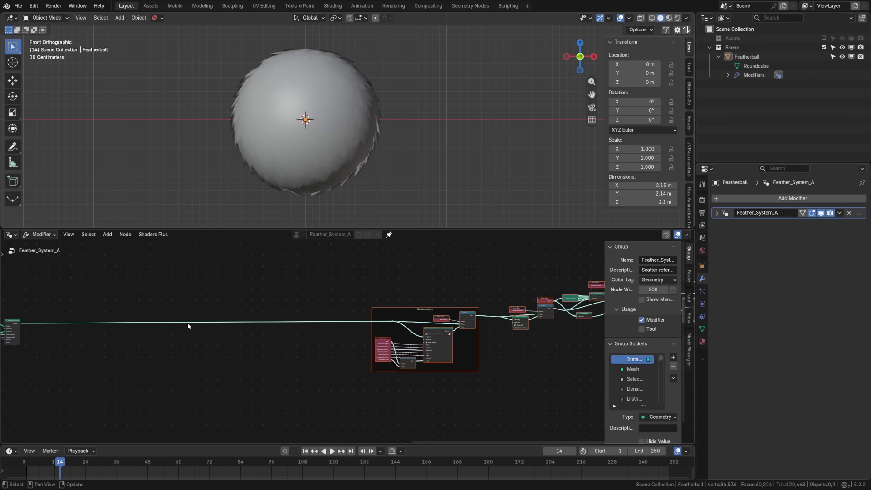
scroll(196, 313, "up", 2)
key("shift+a")
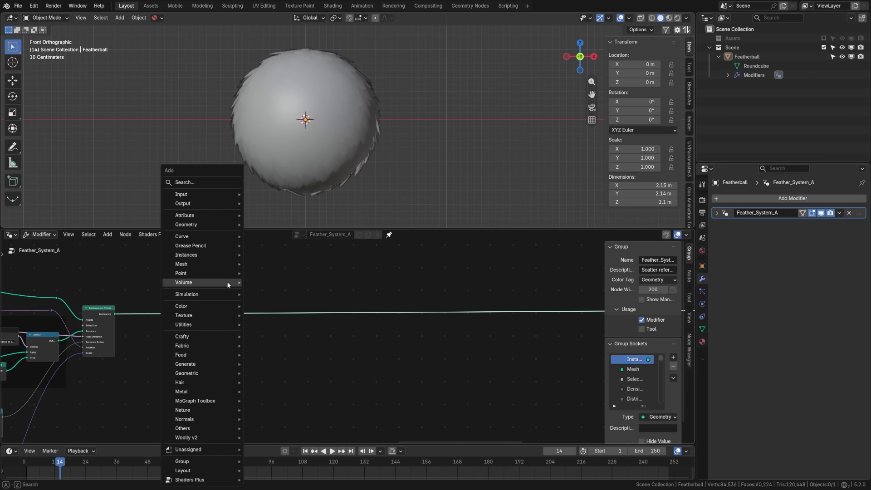
left_click(205, 179)
type("time")
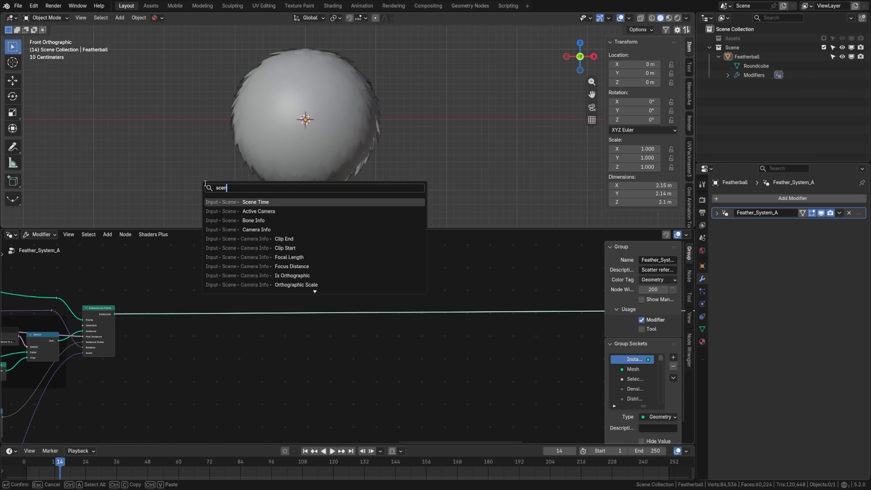
key("Return")
left_click(224, 266)
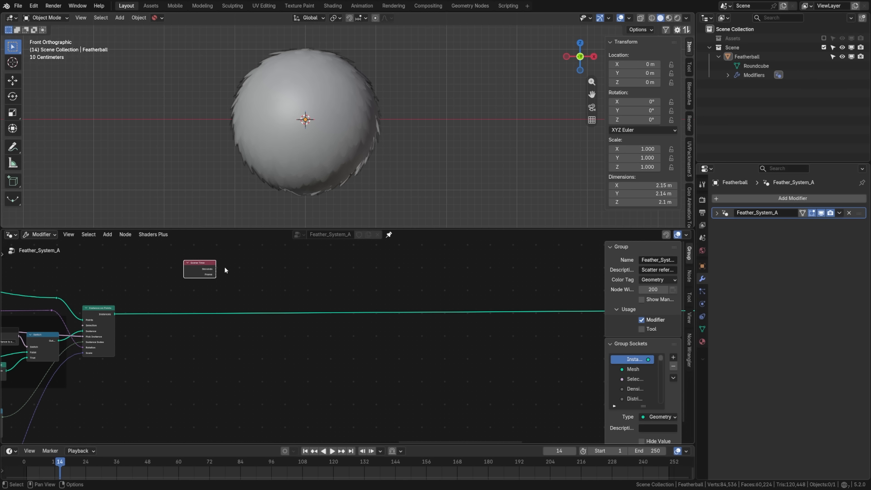
scroll(224, 266, "up", 1)
Connect Scene Time's Frame output to a new Math Divide node, set its divisor, and align the two nodes.
middle_click_drag(187, 254, 151, 307)
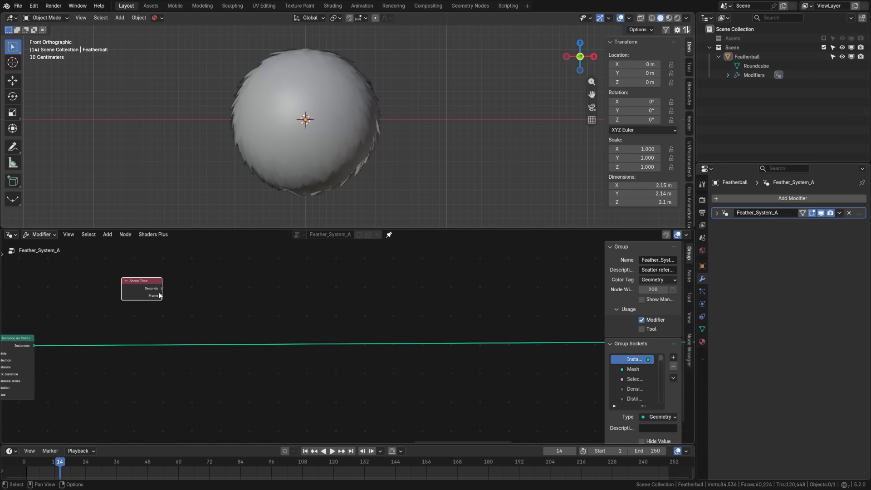
left_click_drag(162, 296, 236, 300)
type("divid")
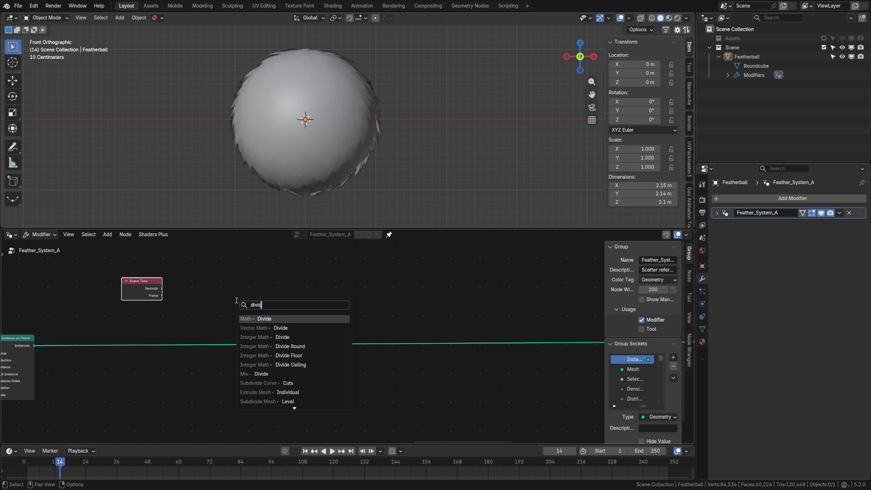
key("Return")
left_click(188, 281)
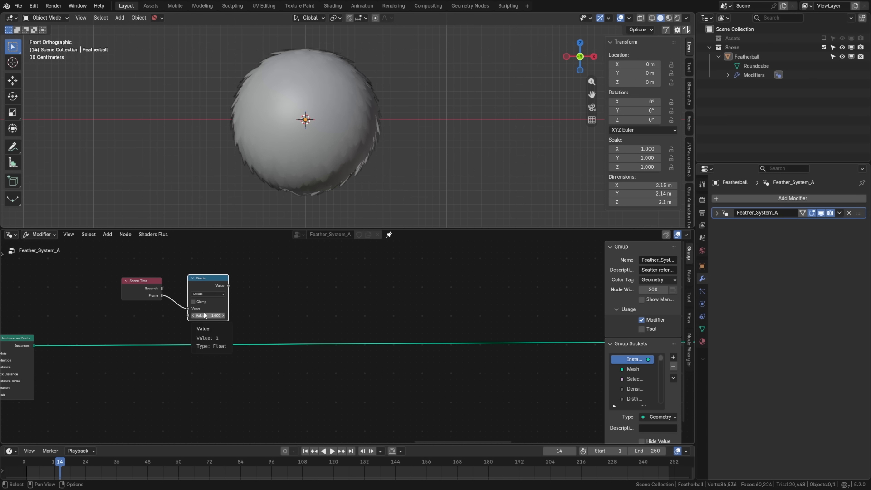
left_click_drag(148, 281, 153, 290)
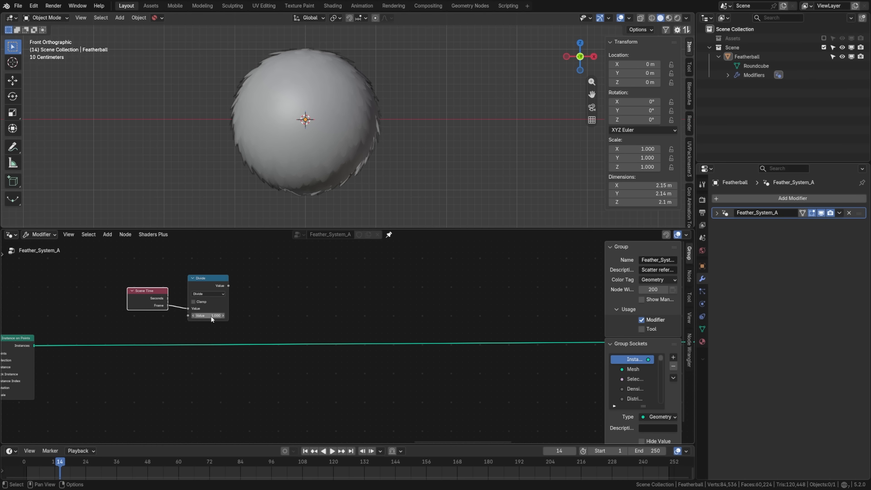
double_click(210, 316)
key("Return")
key("g")
left_click(198, 315)
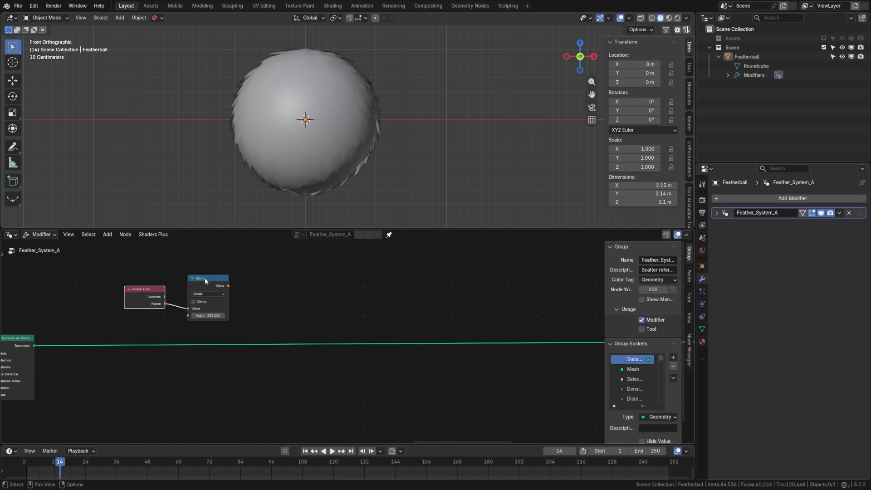
left_click_drag(205, 278, 191, 275)
Connect the Divide node's Value to the X input of a new Combine XYZ node placed beside it.
middle_click_drag(268, 291, 161, 333)
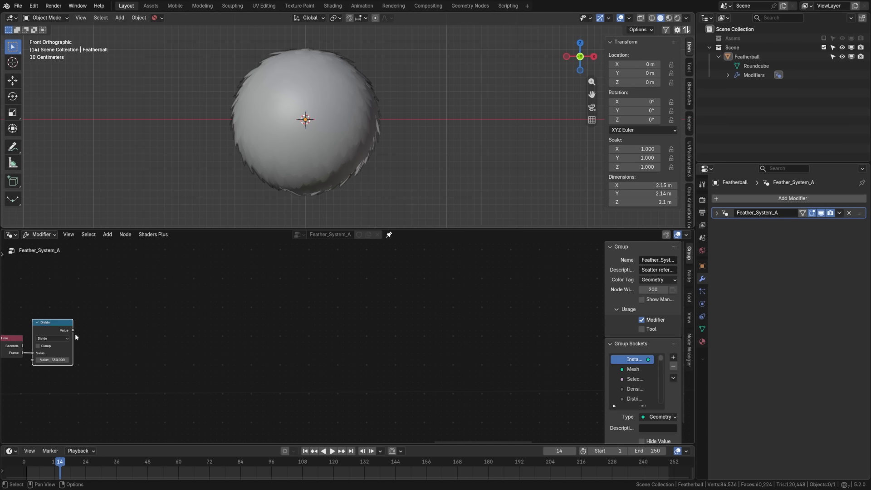
left_click_drag(73, 330, 129, 354)
type("combine")
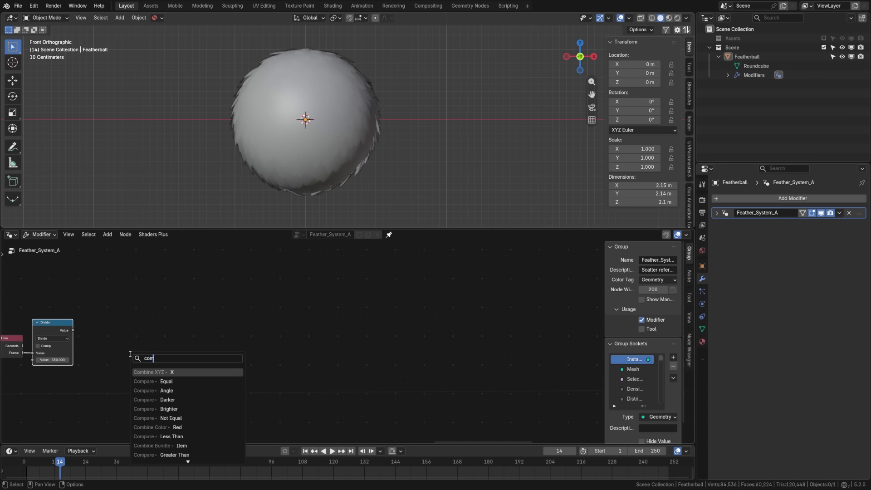
key("Return")
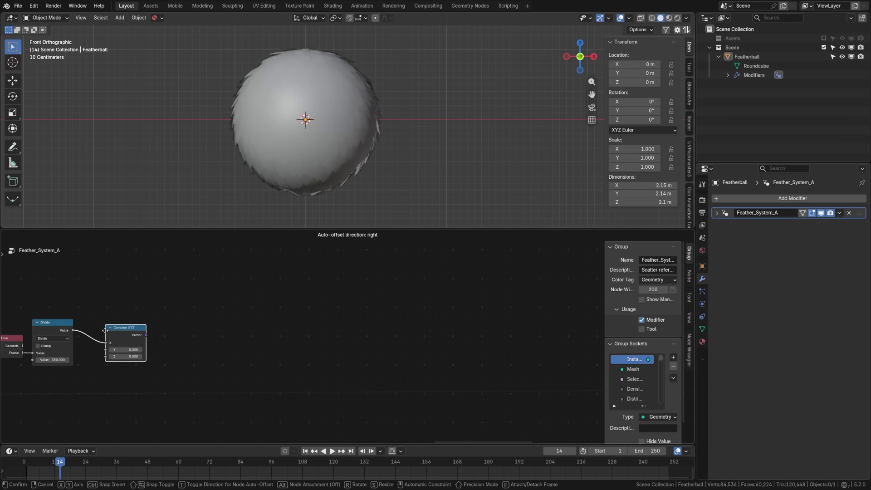
left_click(99, 335)
left_click_drag(117, 346, 112, 345)
Add a Position node directly above the Combine XYZ node.
middle_click_drag(169, 342, 169, 360)
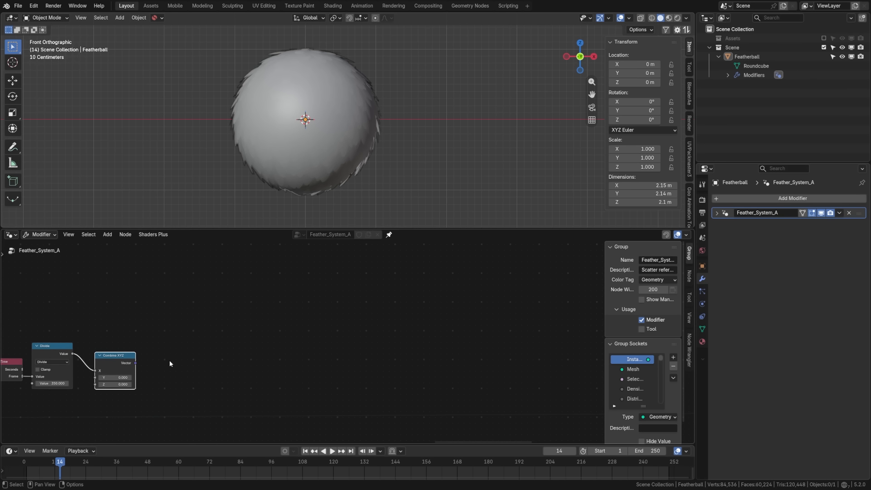
key("shift+a")
left_click(151, 184)
type("pos")
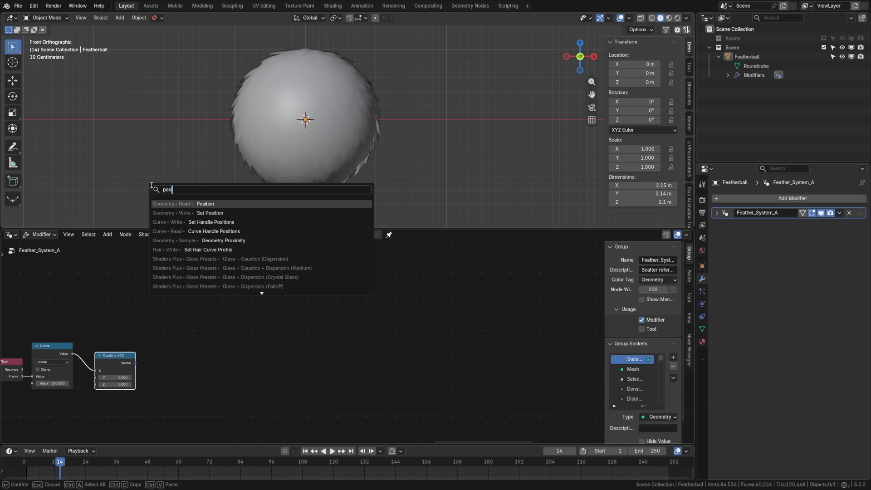
key("Return")
left_click(98, 266)
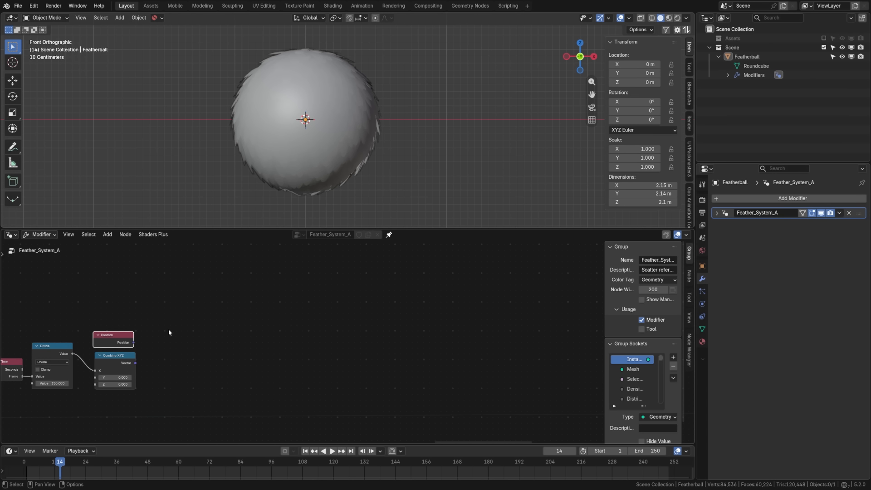
Add a Vector Math Add node beside the Position and Combine XYZ nodes.
key("shift+a")
left_click(156, 181)
type("add ve")
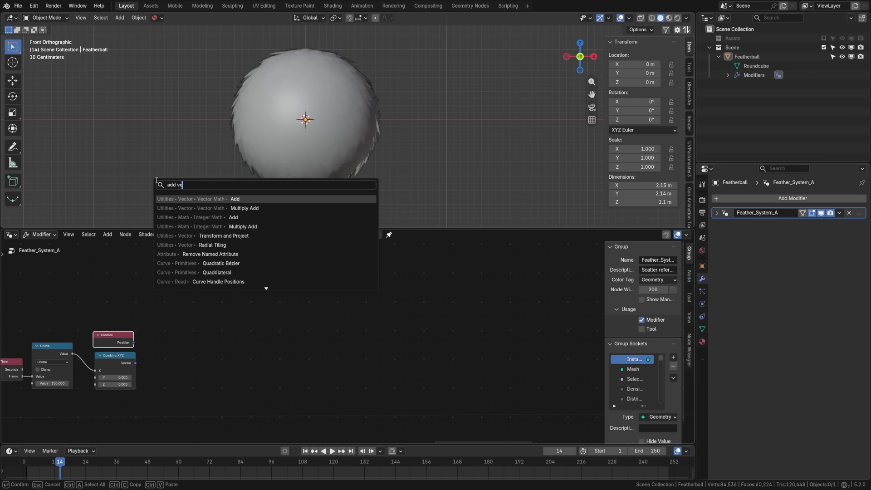
type("c")
key("Return")
left_click(145, 338)
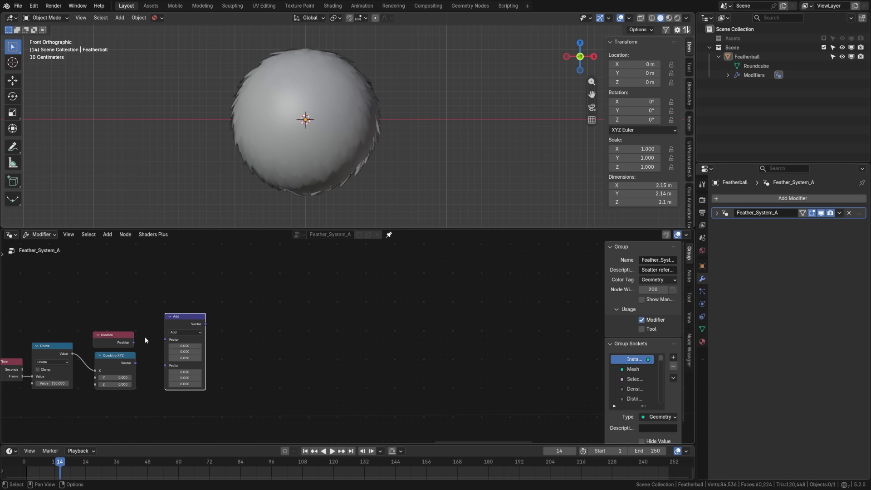
Connect Position and Combine XYZ's Vector to the two inputs of the vector Add node and move that node closer.
left_click_drag(134, 343, 164, 339)
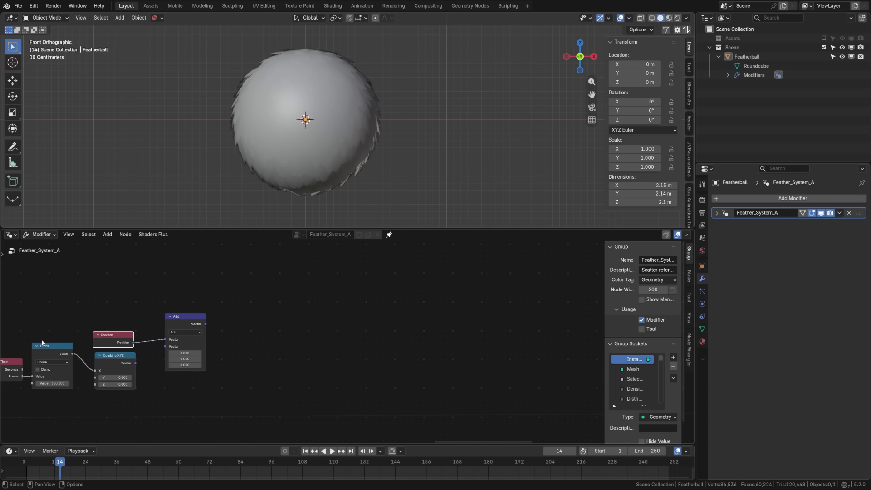
middle_click_drag(18, 373, 63, 367)
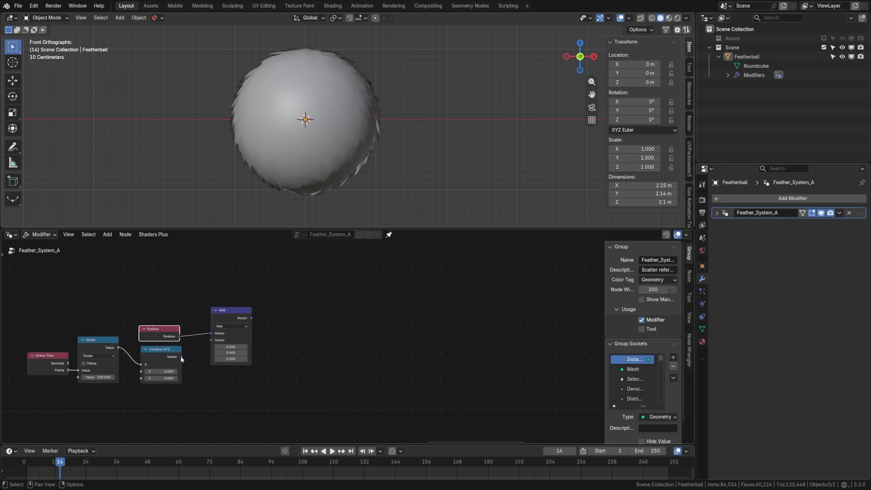
left_click_drag(181, 357, 173, 337)
left_click(226, 316)
middle_click_drag(173, 337, 67, 346)
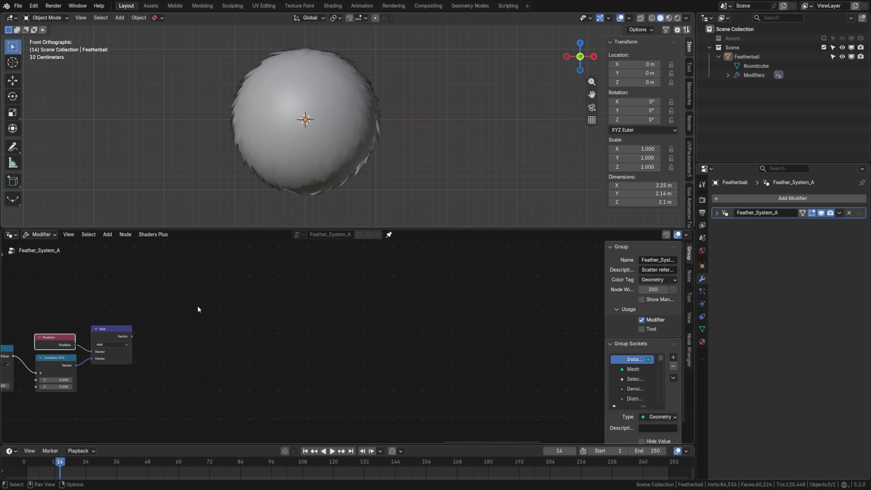
Add a Noise Texture node after the vector Add node and feed Add's Vector output into its Vector input.
key("shift+a")
left_click(209, 184)
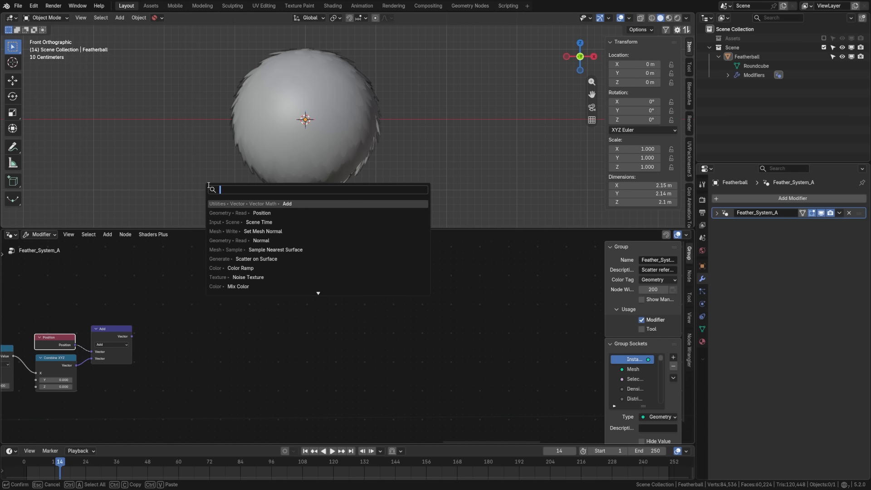
type("noise")
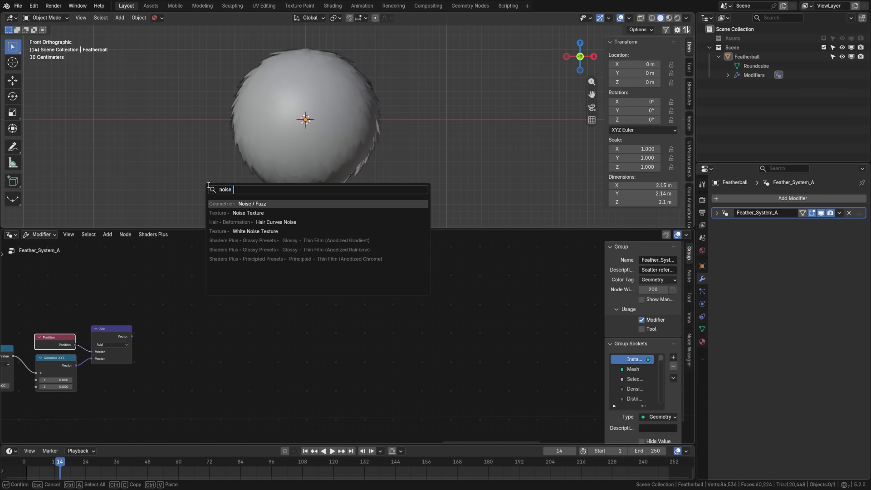
key("Down")
key("Return")
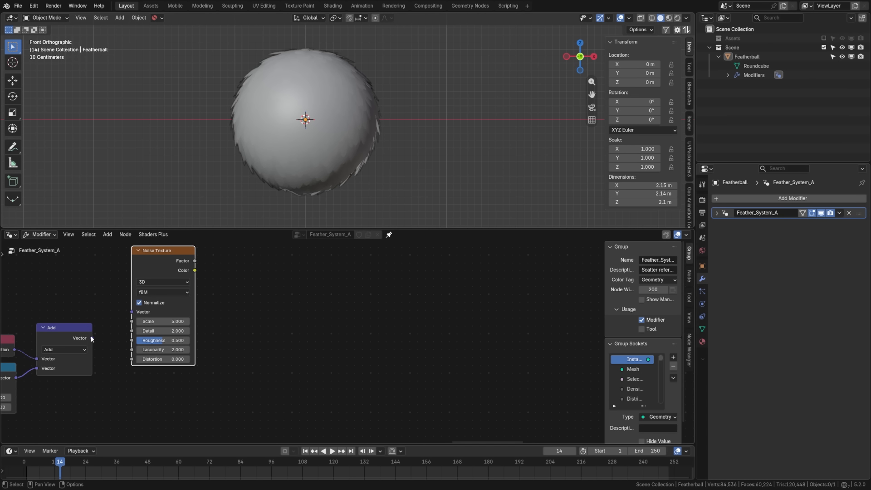
left_click_drag(91, 338, 131, 312)
left_click_drag(155, 252, 150, 271)
middle_click_drag(214, 329, 161, 327)
scroll(161, 327, "down", 2)
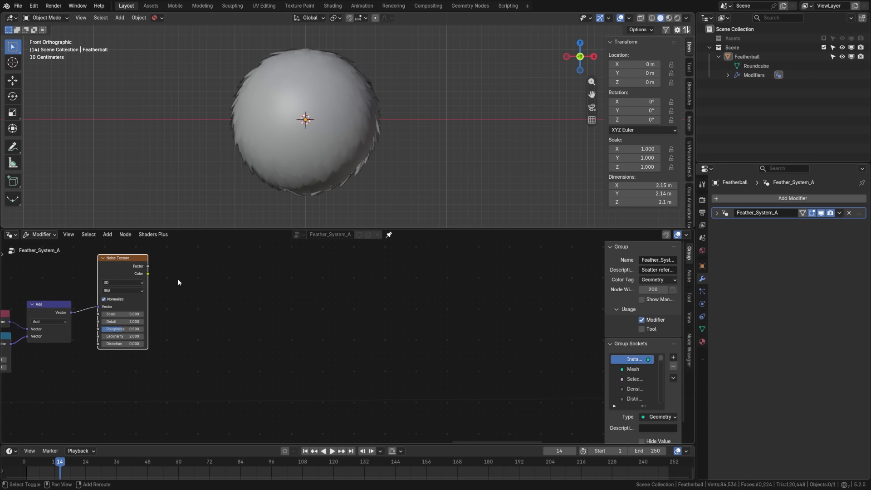
Duplicate the Divide node, place the copy below the Noise Texture, and change its operation to Add.
middle_click_drag(77, 361, 202, 340)
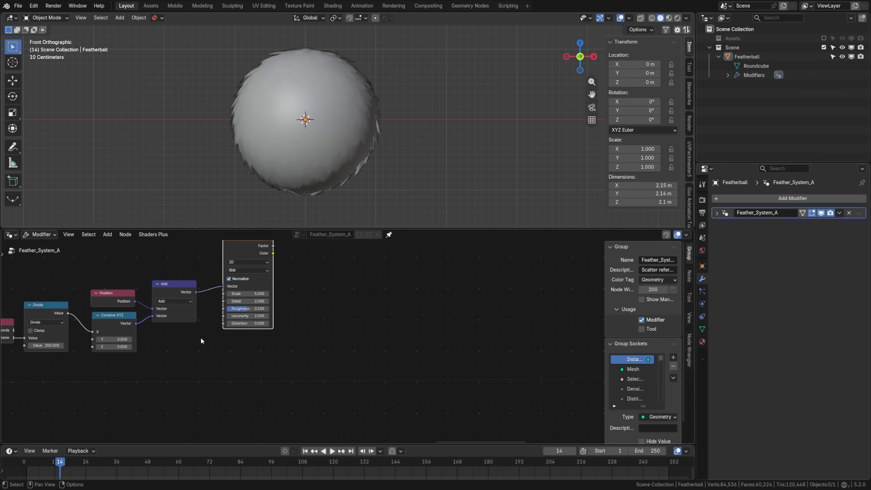
left_click(59, 309)
key("shift+d")
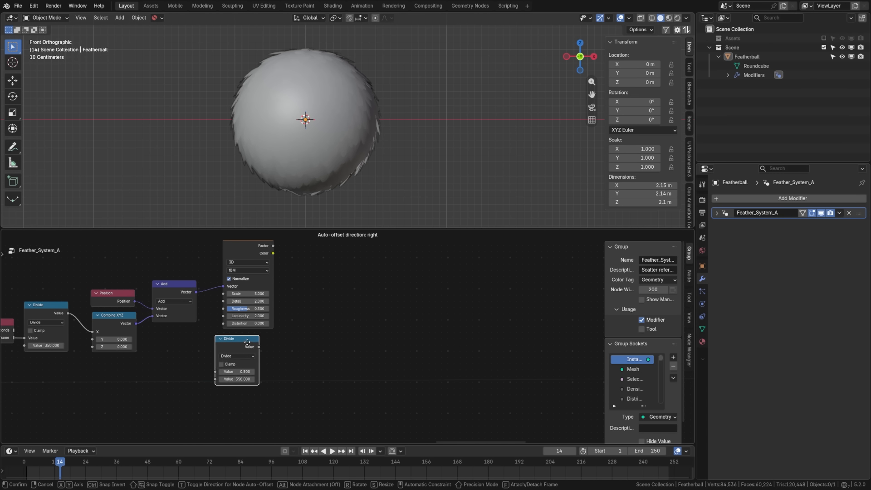
left_click(261, 345)
left_click(254, 354)
left_click(254, 371)
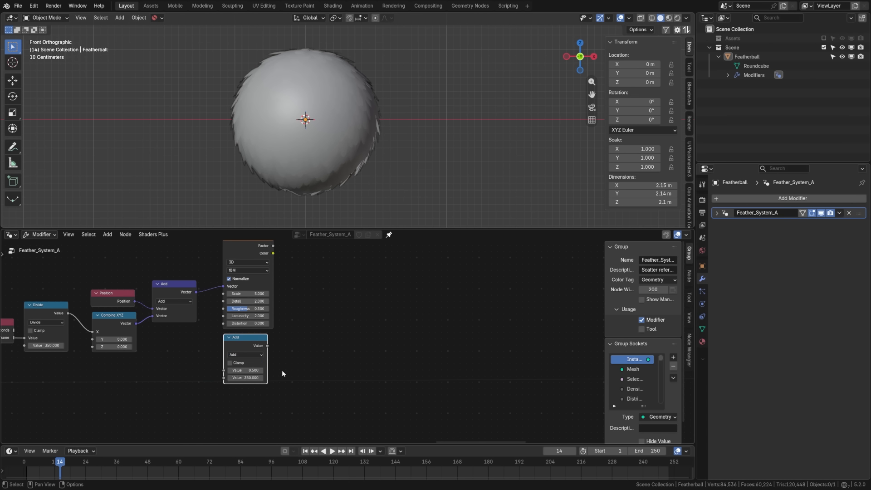
Set the math Add node's values to 0 and 0.5 and align it beneath the Noise Texture.
scroll(282, 371, "up", 1)
middle_click_drag(282, 371, 278, 349)
left_click(213, 355)
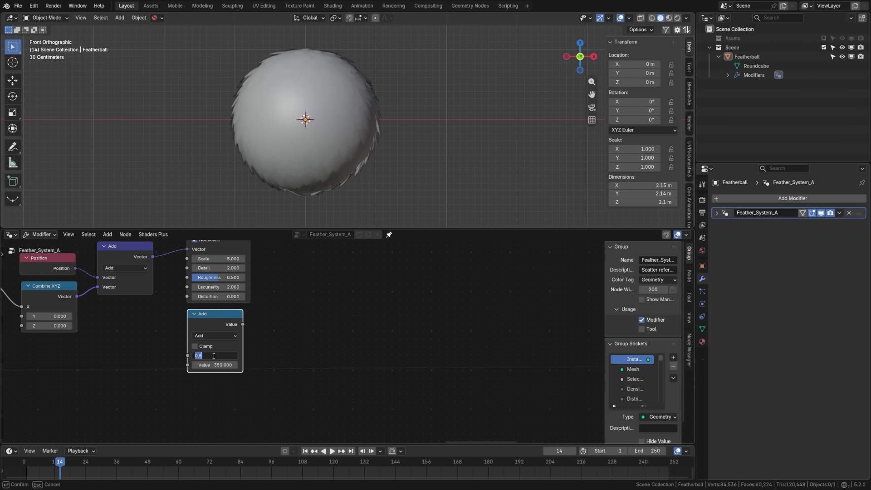
type("0")
key("Tab")
key("BackSpace")
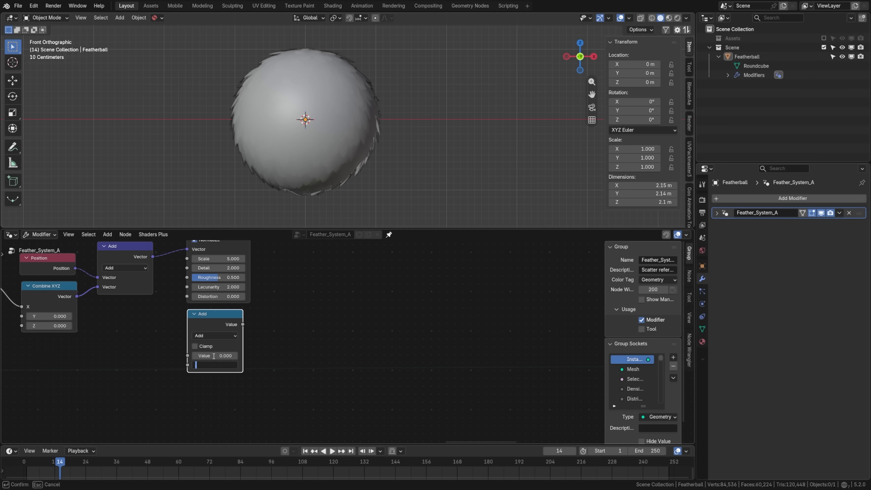
type(".5")
key("Return")
left_click_drag(227, 316, 234, 317)
Add a Vector Math Subtract node beside the Noise Texture.
scroll(255, 309, "up", 5)
scroll(255, 309, "right", 3)
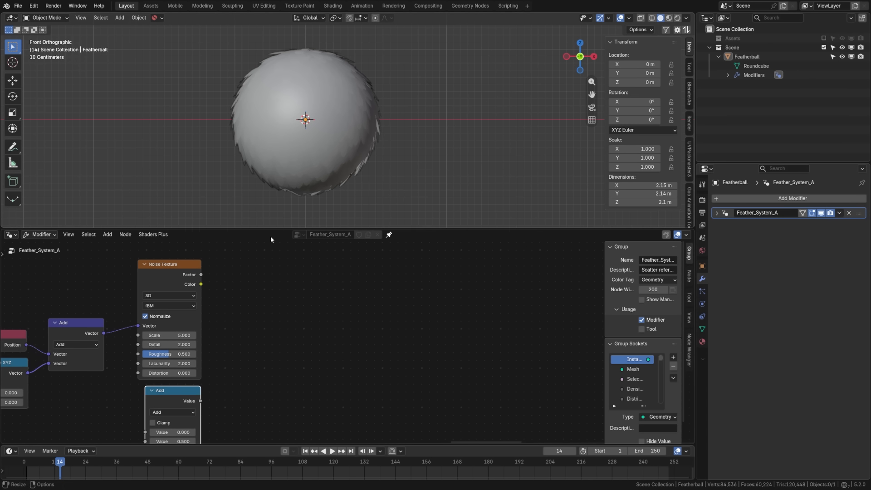
scroll(231, 307, "down", 1)
key("shift+a")
type("sub")
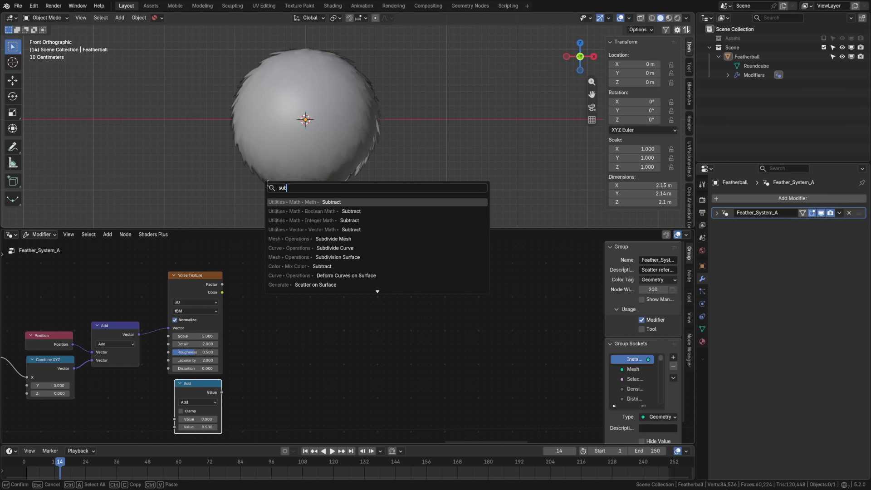
left_click(351, 229)
left_click(285, 270)
Connect Noise Texture's Color to Subtract's first input and the math Add's Value to its second, then move Subtract closer.
left_click_drag(217, 296, 260, 315)
left_click_drag(222, 392, 261, 326)
left_click_drag(288, 293, 273, 294)
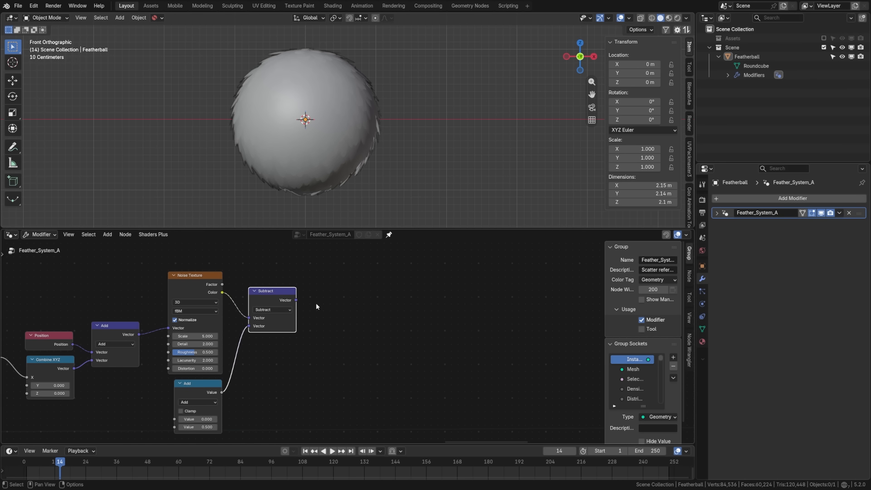
Add a Rotate Instances node and insert it into the long instances link that follows Instance on Points.
middle_click_drag(73, 339, 192, 324)
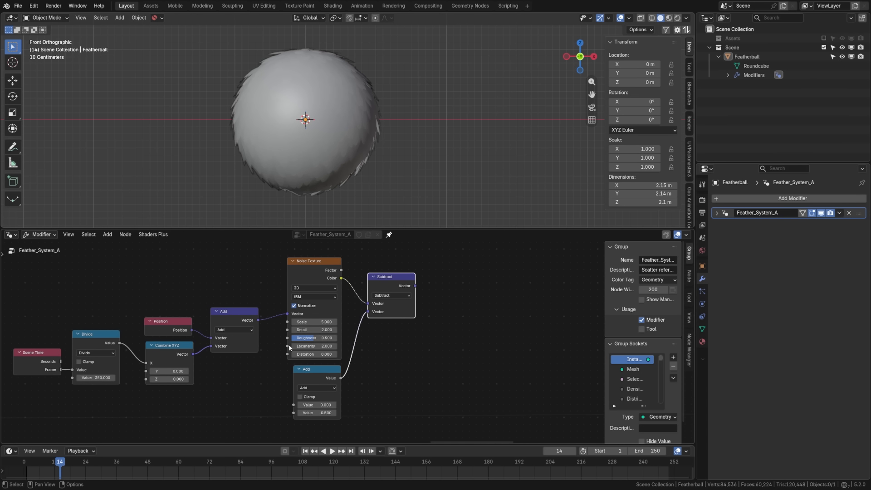
middle_click_drag(405, 297, 285, 304)
left_click_drag(285, 305, 186, 314)
scroll(267, 313, "up", 2)
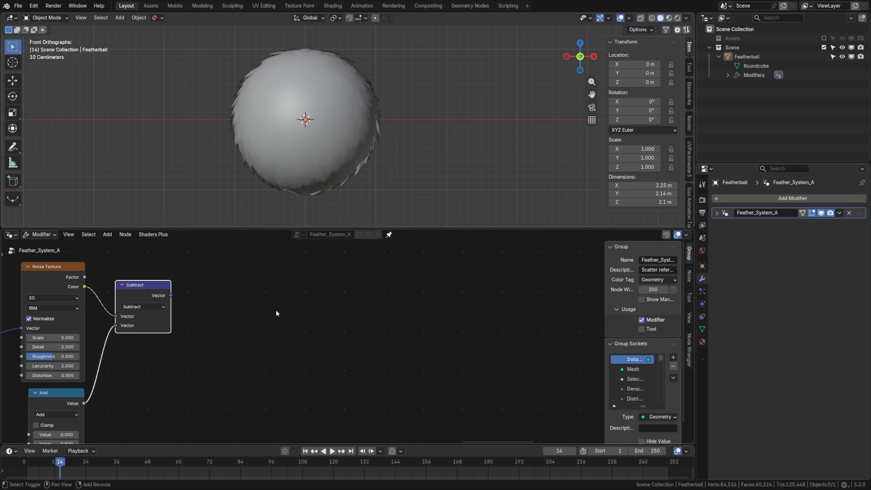
key("shift+a")
left_click(273, 184)
type("rot")
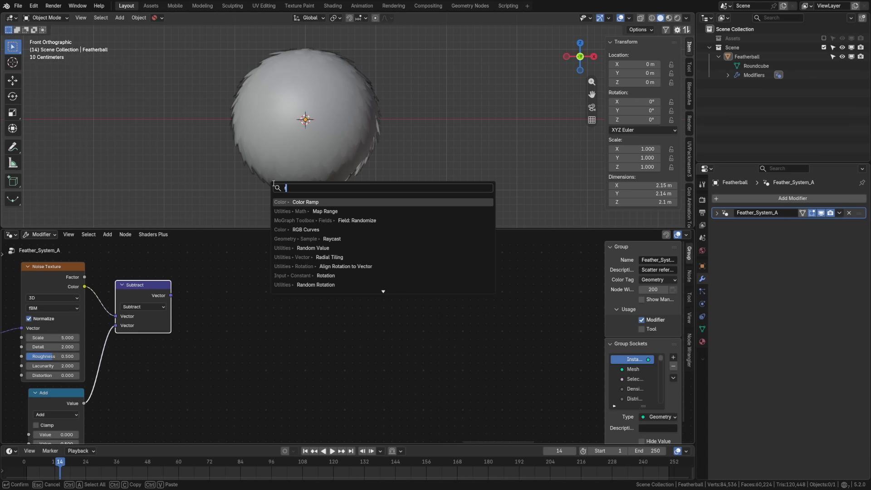
key("Return")
scroll(263, 343, "down", 4)
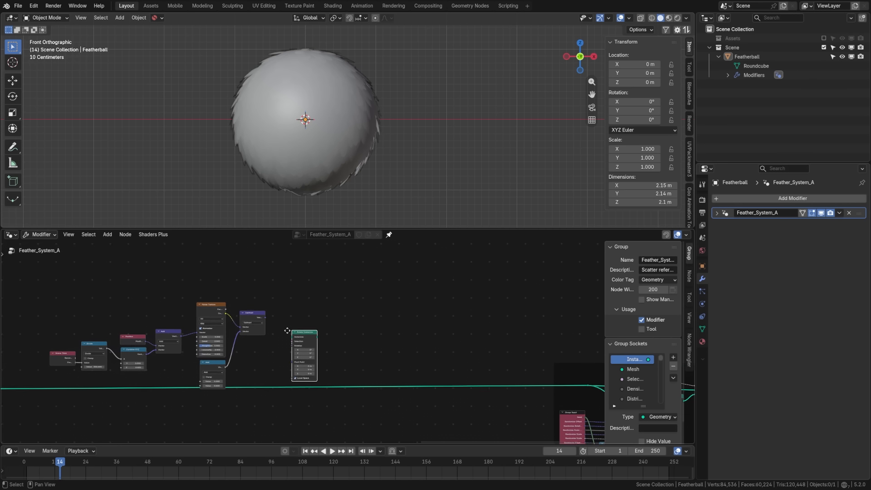
left_click(305, 335)
left_click_drag(296, 335, 294, 366)
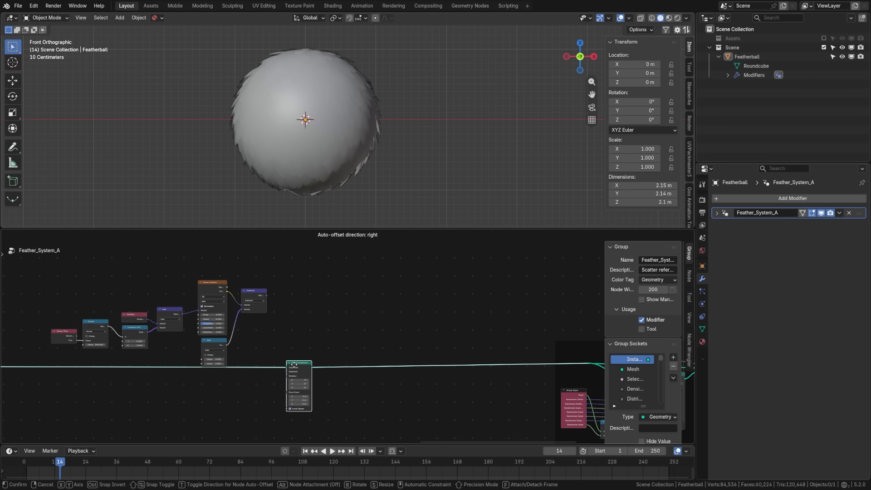
Move the Scene Time to Subtract node chain clear of the instances link and nudge Rotate Instances slightly upward.
left_click_drag(44, 296, 283, 358)
key("g")
left_click(262, 336)
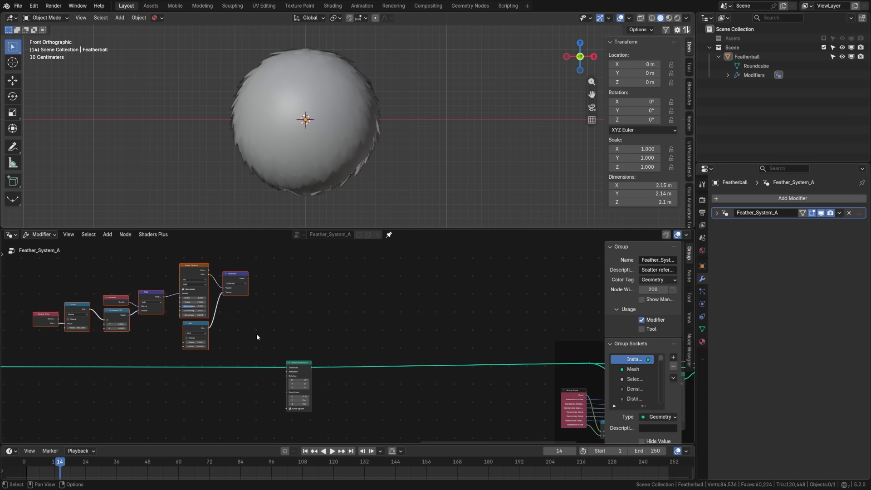
scroll(256, 333, "up", 4)
mouse_move(262, 337)
left_mouse_down()
mouse_move(272, 336)
mouse_move(242, 337)
mouse_move(259, 337)
left_mouse_up()
key("ctrl+z")
middle_click_drag(172, 284, 224, 381)
scroll(231, 383, "down", 2)
left_click_drag(324, 394, 322, 387)
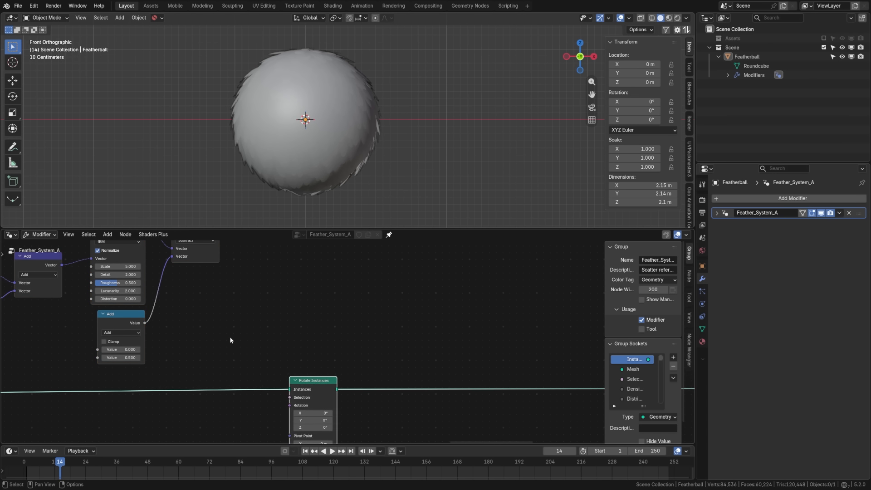
Enclose the Scene Time to Subtract node chain in a new frame labelled "Anim".
scroll(150, 326, "down", 2)
middle_click_drag(150, 325, 293, 355)
left_click_drag(60, 276, 344, 375)
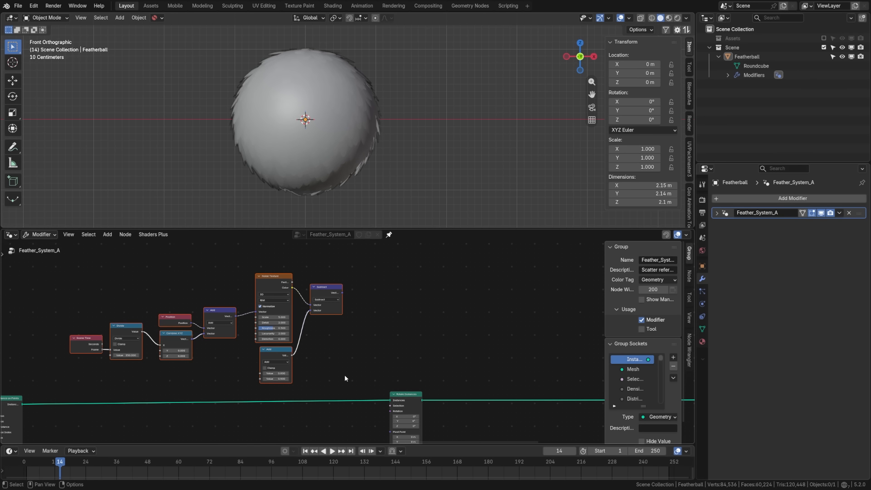
key("F3")
type("join")
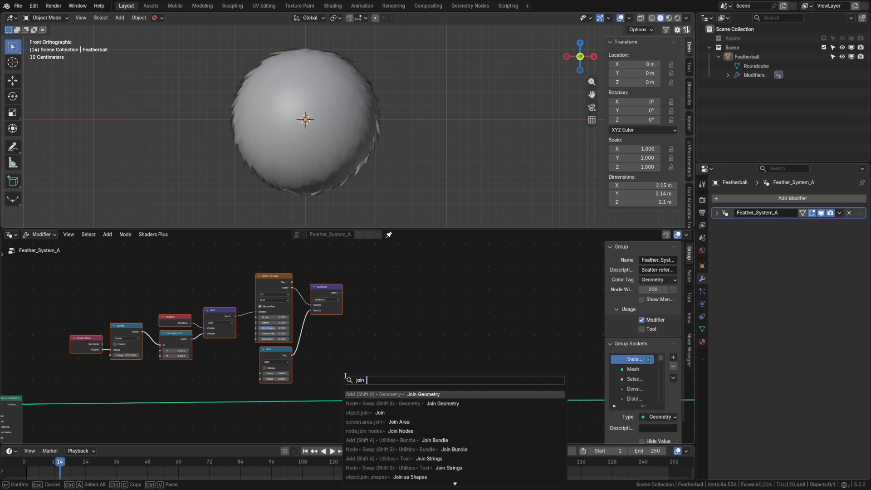
type(" f")
key("Return")
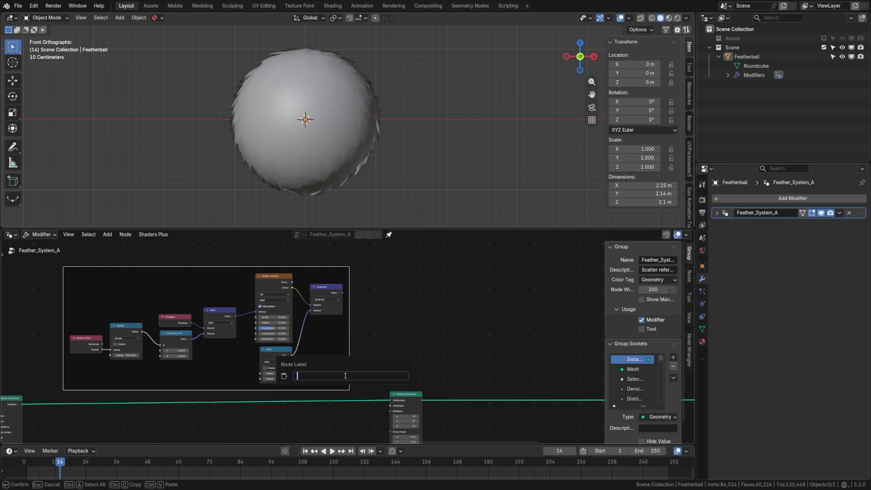
type("Anim")
key("Return")
Connect Subtract's Vector to the Rotation input of Rotate Instances and play the animation from the first frame.
middle_click_drag(354, 317, 248, 276)
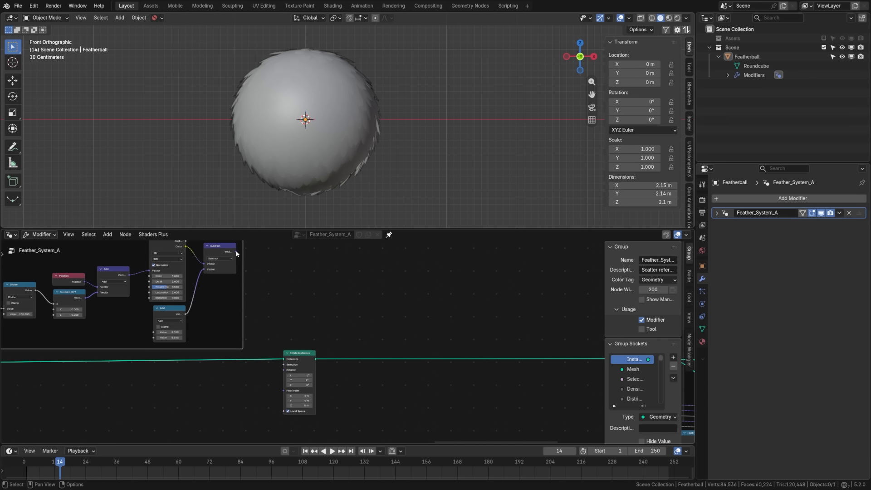
left_click_drag(235, 251, 284, 370)
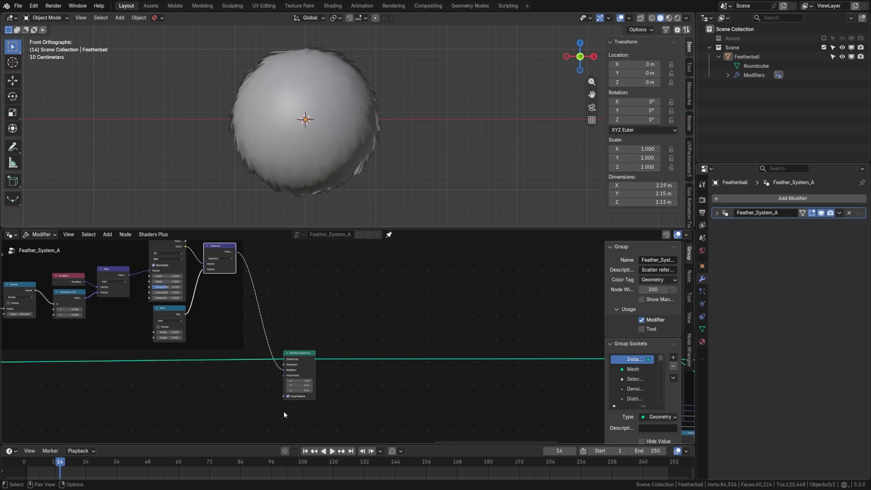
left_click(305, 451)
left_click(332, 451)
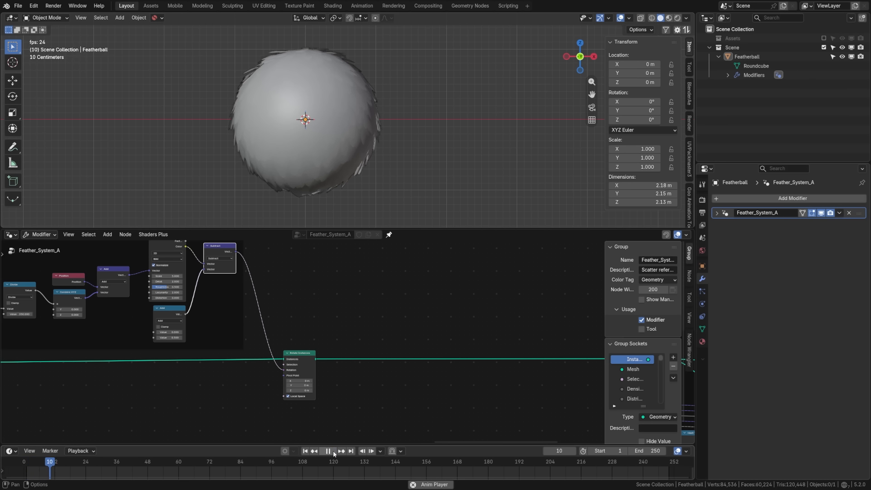
scroll(258, 133, "up", 4)
middle_click_drag(289, 157, 379, 148, "shift")
Try divisors of 50 and 500 in the Divide node while the animation plays.
middle_click_drag(79, 314, 302, 324)
scroll(301, 325, "down", 2)
scroll(296, 323, "up", 6)
scroll(295, 322, "up", 3)
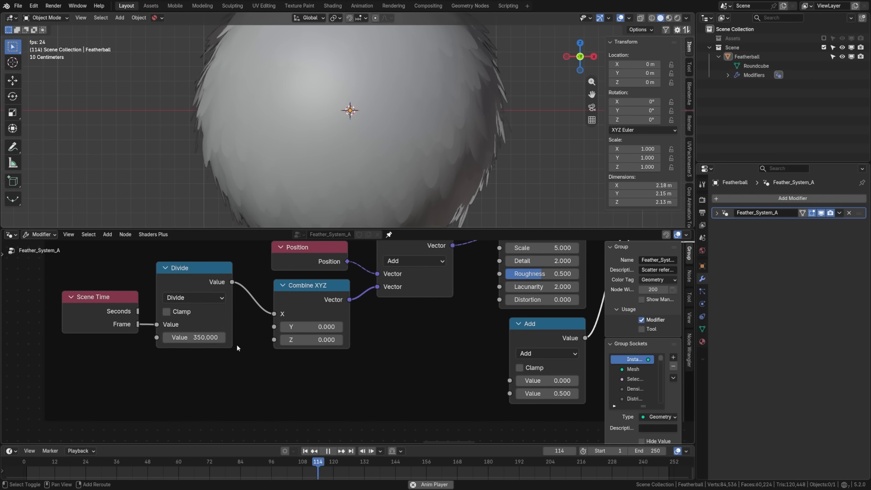
left_click(222, 337)
type("50")
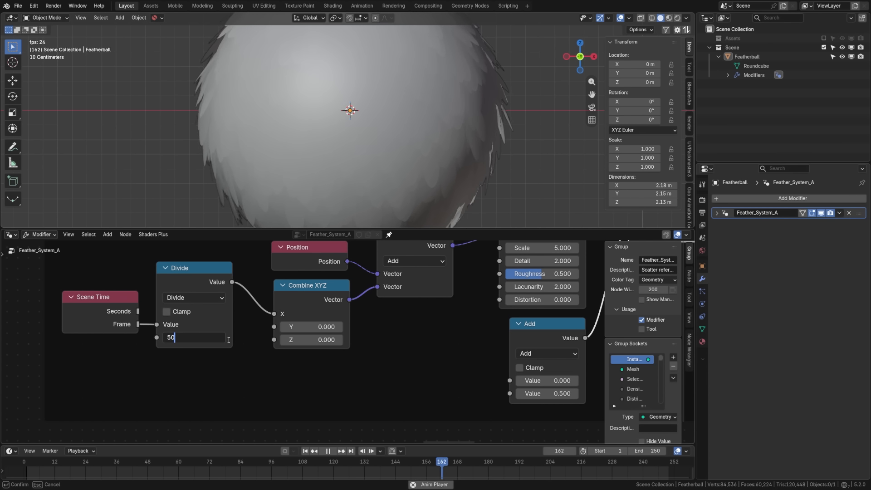
key("Return")
left_click(203, 338)
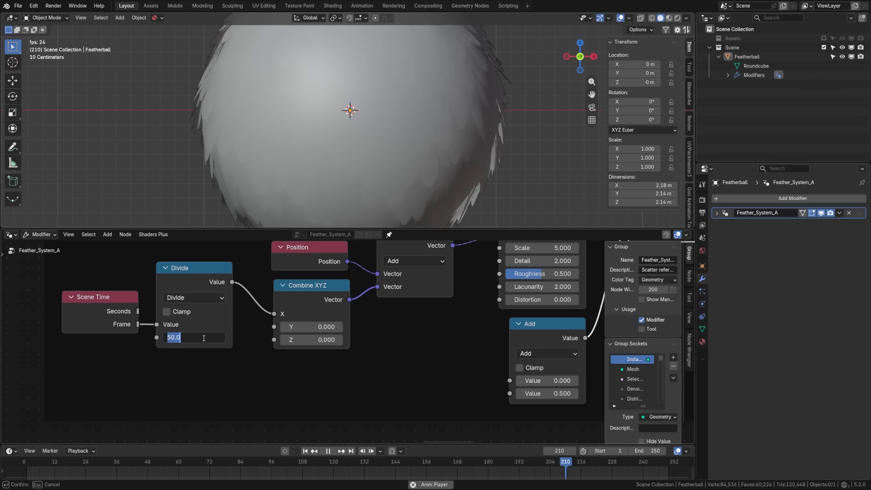
type("500")
key("Return")
Set the Divide node's divisor to 350.
left_click(203, 337)
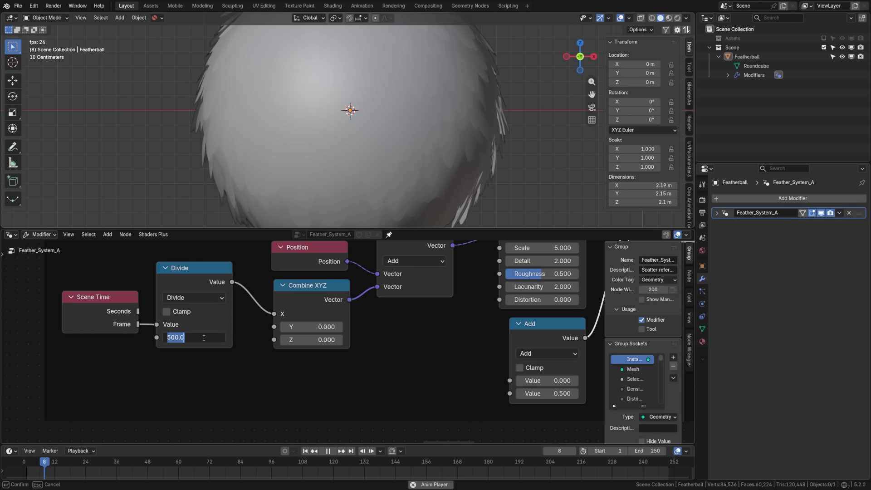
type("350")
key("Return")
scroll(202, 337, "down", 2)
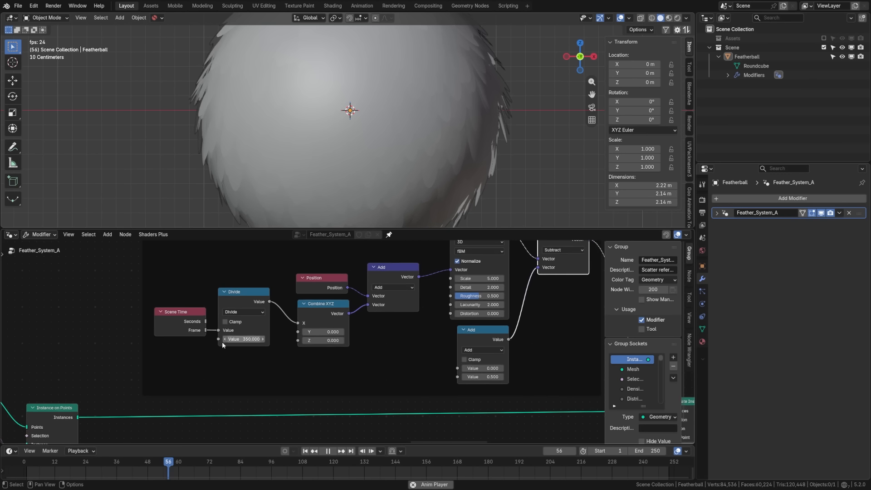
Review the animation node chain through to Rotate Instances and the moving feathers during playback, and stop the animation.
scroll(222, 341, "right", 8)
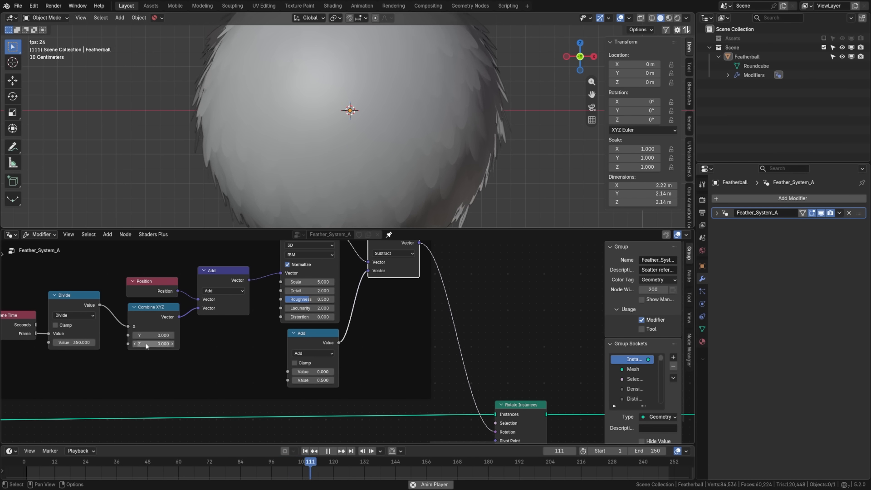
scroll(311, 331, "down", 2)
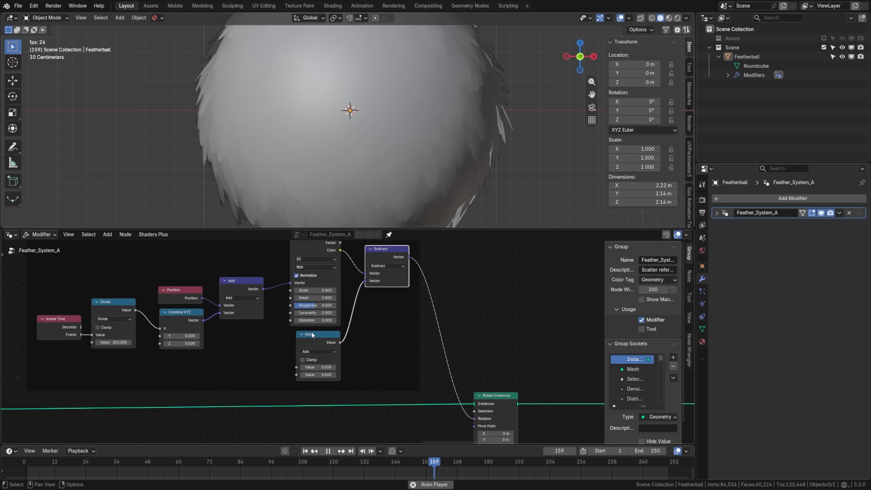
middle_click_drag(355, 322, 316, 346)
scroll(314, 345, "up", 3)
middle_click_drag(269, 324, 254, 338)
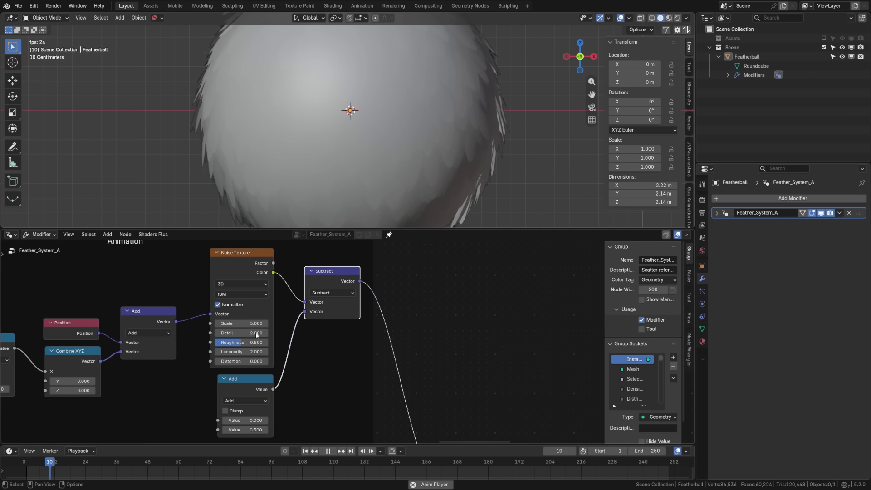
middle_click_drag(353, 397, 216, 309)
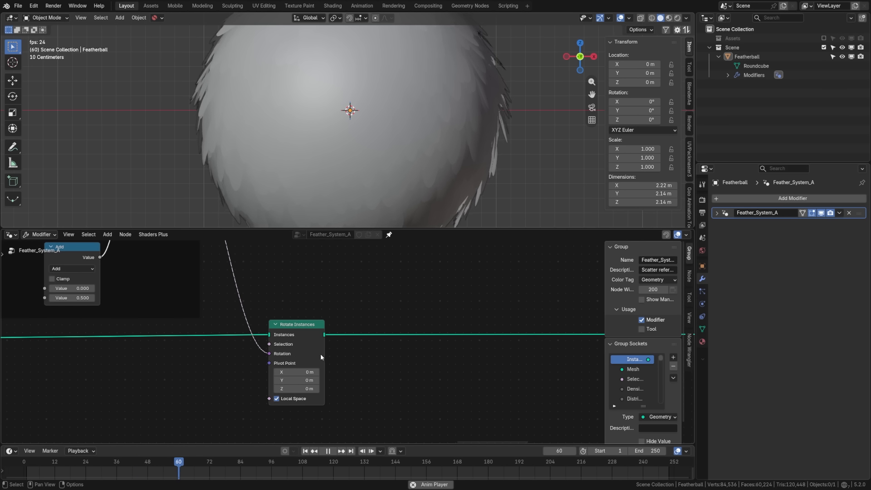
scroll(344, 218, "down", 2)
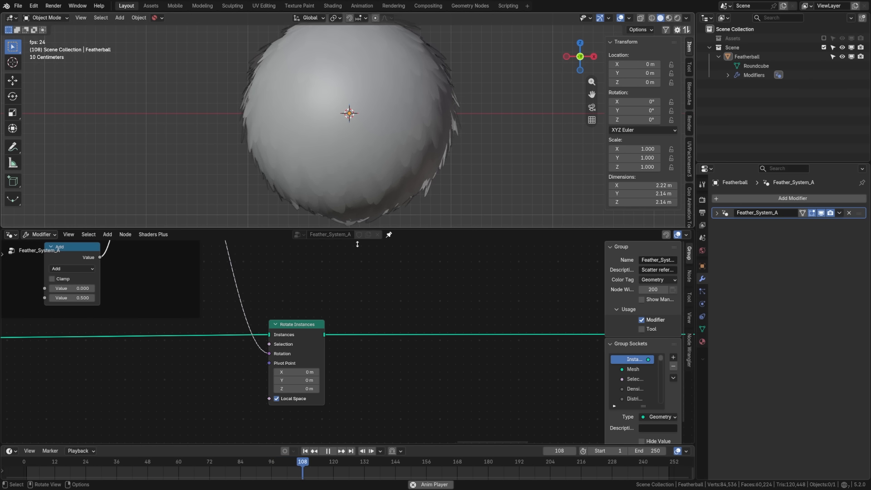
key("space")
scroll(333, 157, "down", 1)
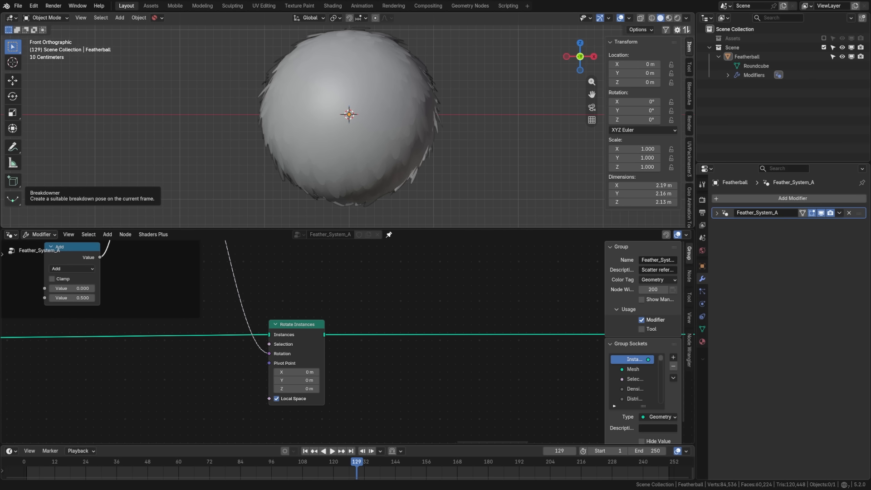
Insert a Store Named Attribute node into the instances link just before Rotate Instances.
scroll(178, 380, "down", 4)
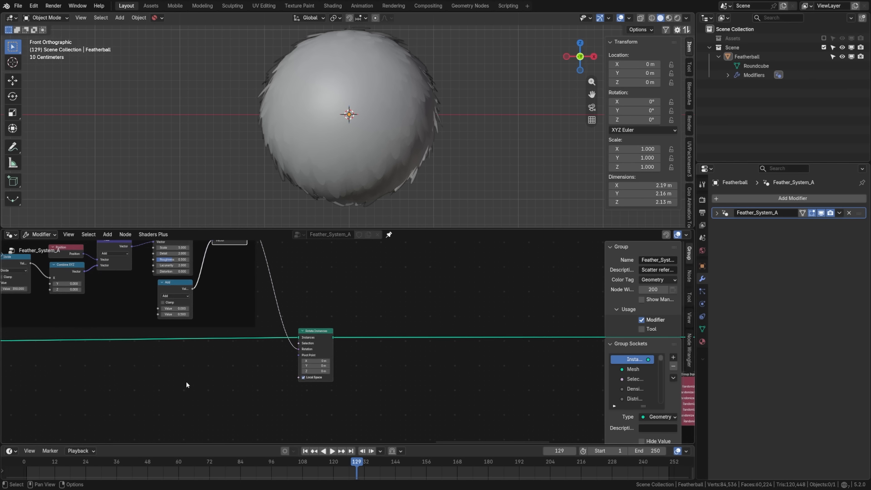
scroll(263, 389, "down", 2)
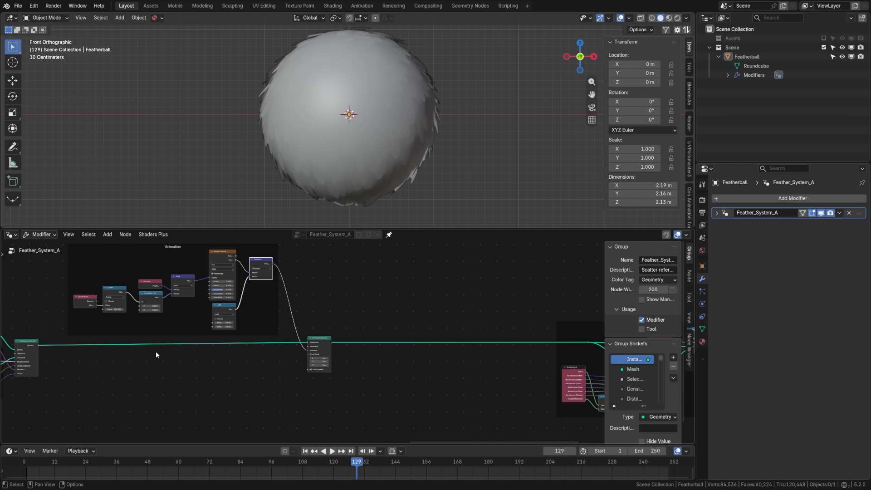
scroll(183, 352, "up", 3)
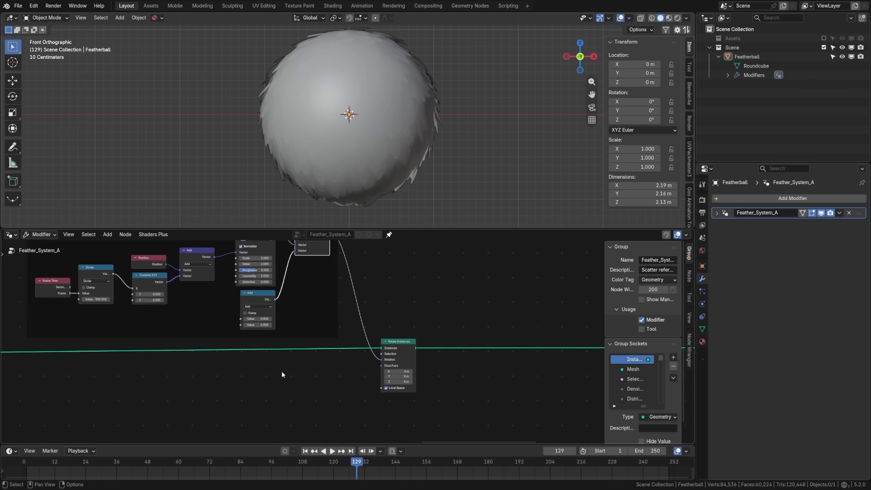
scroll(214, 355, "up", 1)
key("shift+a")
left_click(181, 182)
type("s")
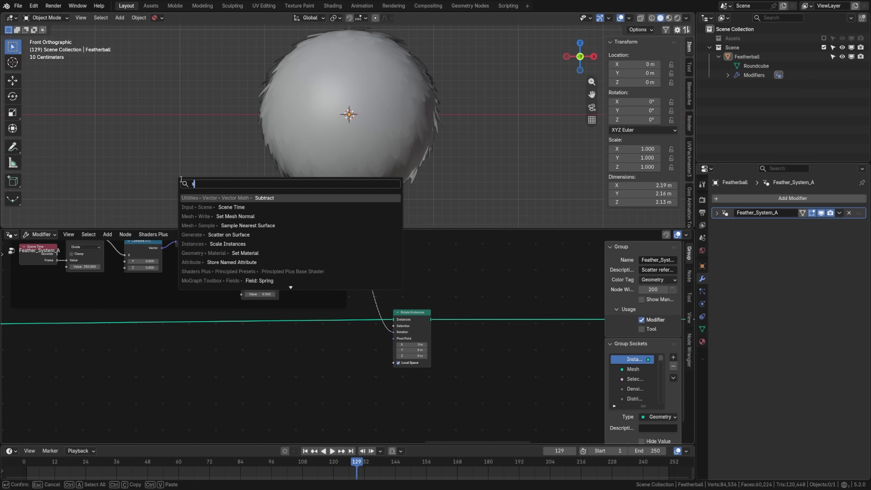
type("to")
key("Return")
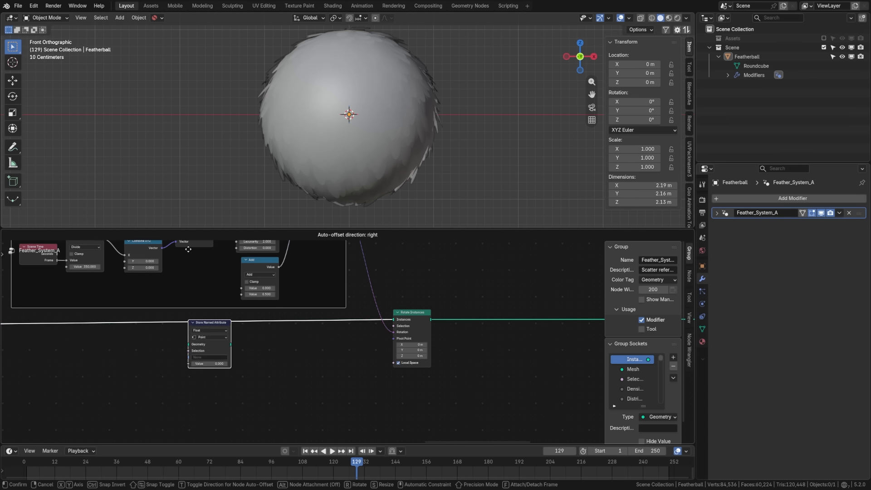
left_click(209, 244)
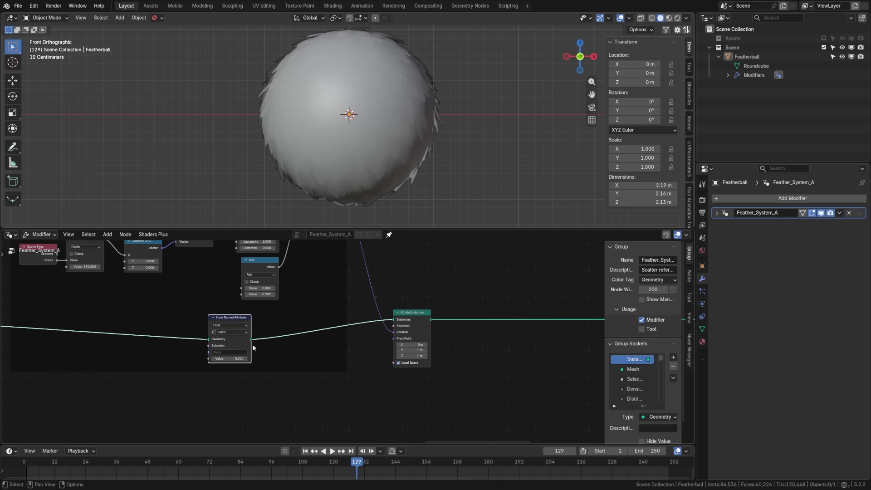
Detach the Store Named Attribute node from the Animation frame and place it below the frame.
key("g")
left_click(240, 323)
key("F3")
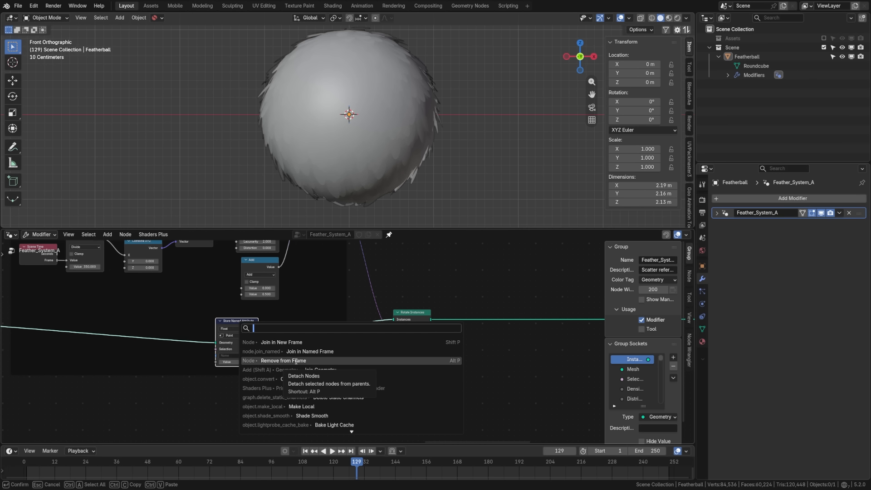
key("Escape")
scroll(272, 321, "up", 4)
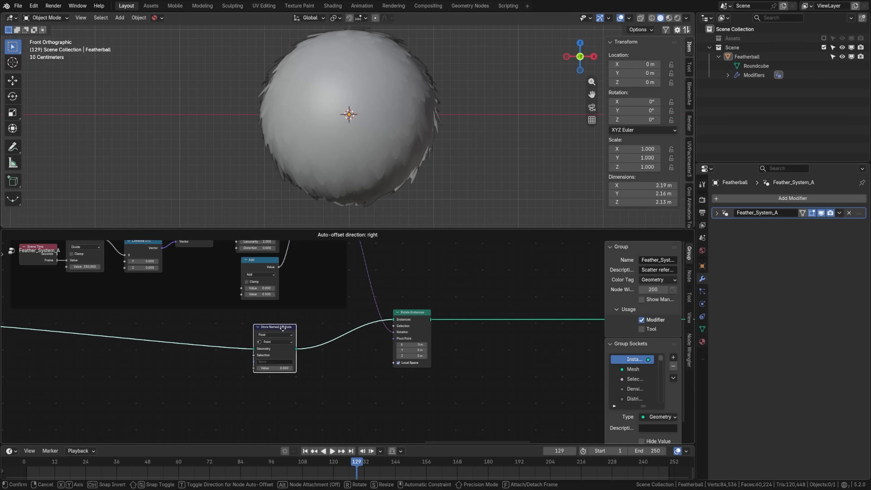
Set the Store Named Attribute node's data type to Color and its domain to Instance.
left_click(210, 327)
left_click(206, 231)
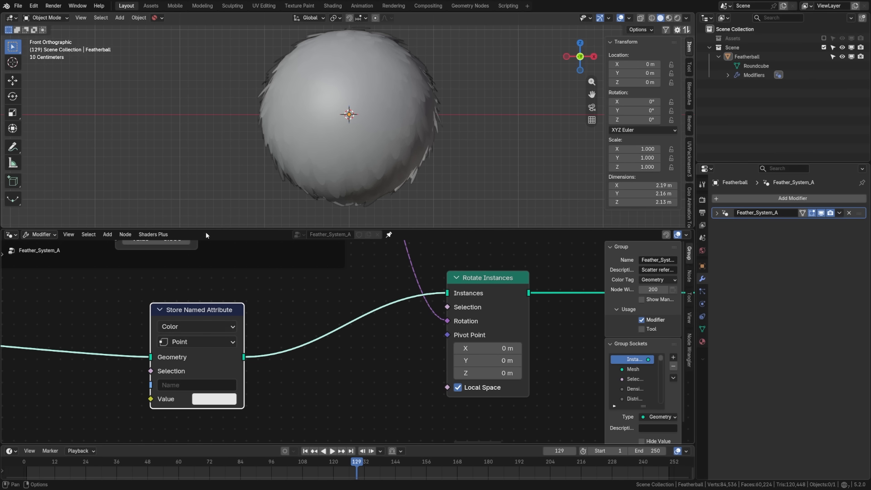
left_click(214, 341)
left_click(205, 441)
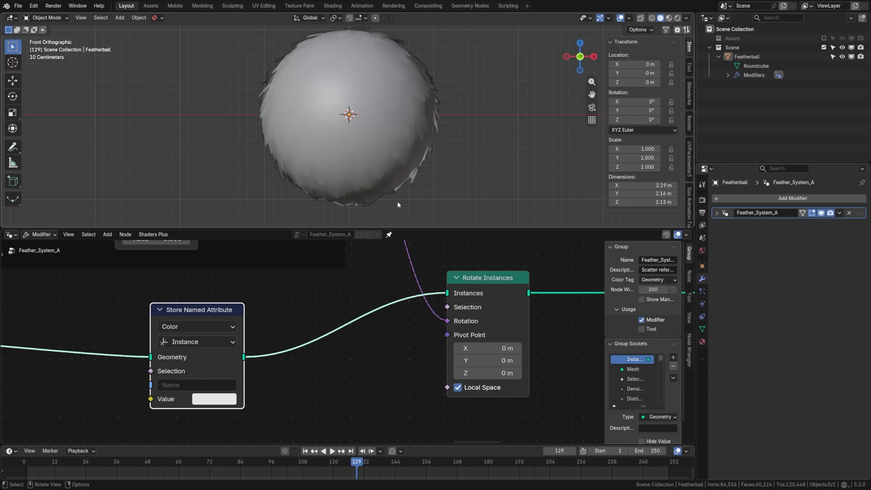
Name the attribute in the Store Named Attribute node "rancolor".
scroll(298, 317, "down", 8)
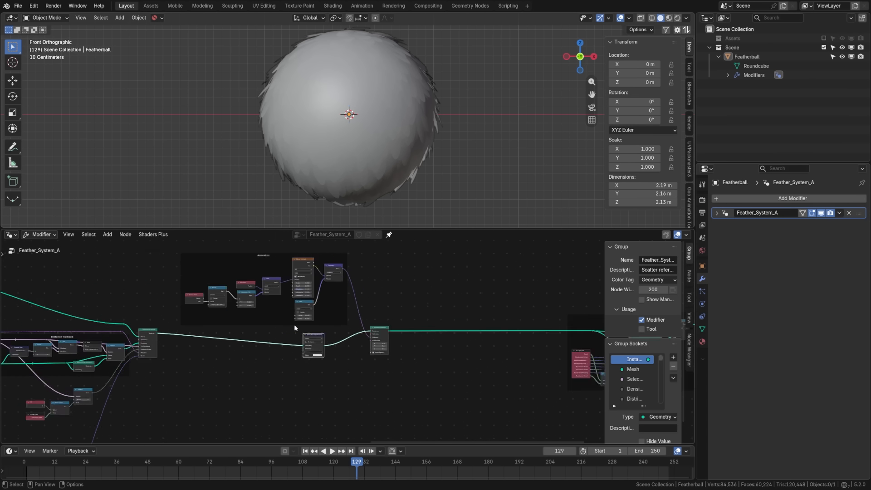
middle_click_drag(384, 355, 382, 301)
scroll(379, 305, "up", 10)
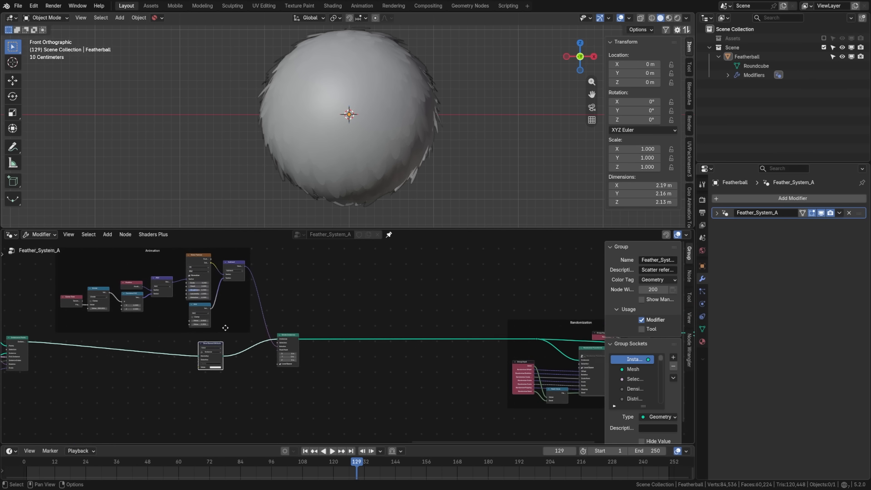
scroll(371, 319, "up", 2)
middle_click_drag(137, 387, 219, 347)
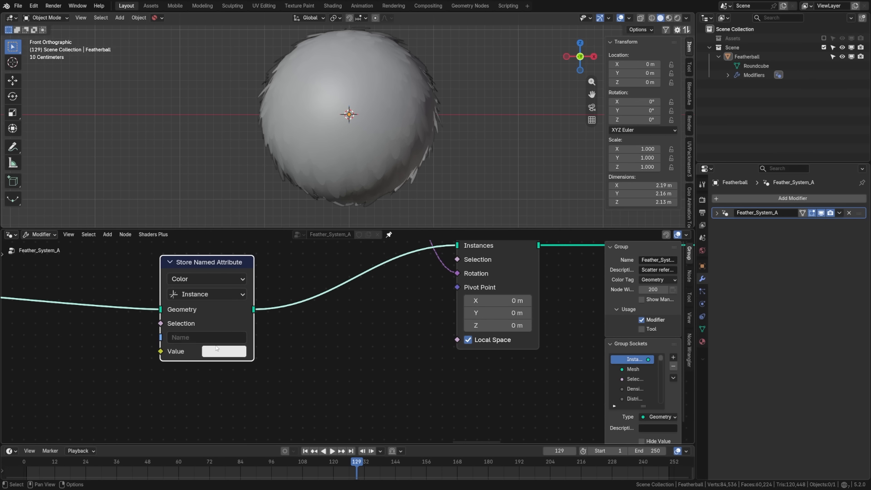
left_click(219, 340)
type("ran")
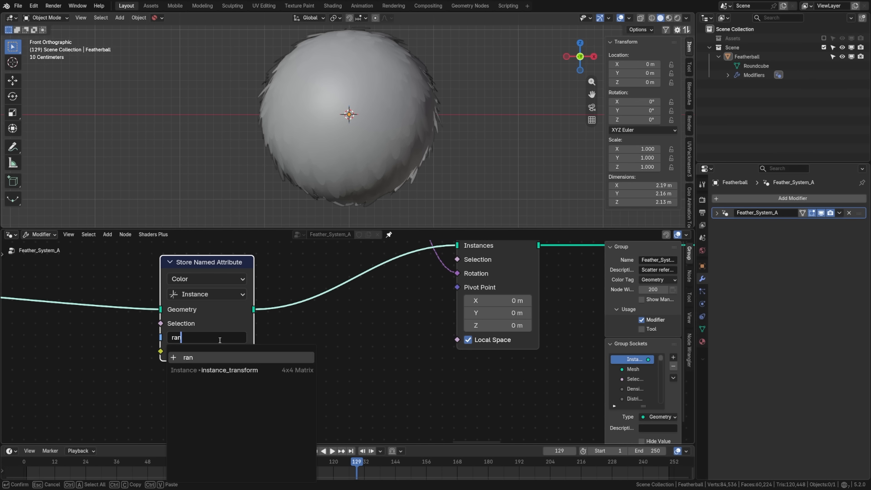
type("color")
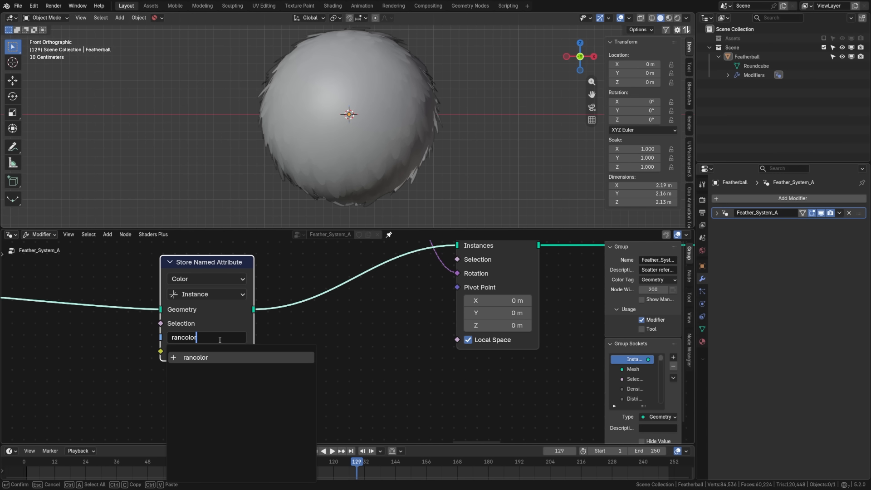
key("Return")
Add a Random Value node connected to the Value input of Store Named Attribute.
middle_click_drag(219, 343, 300, 324)
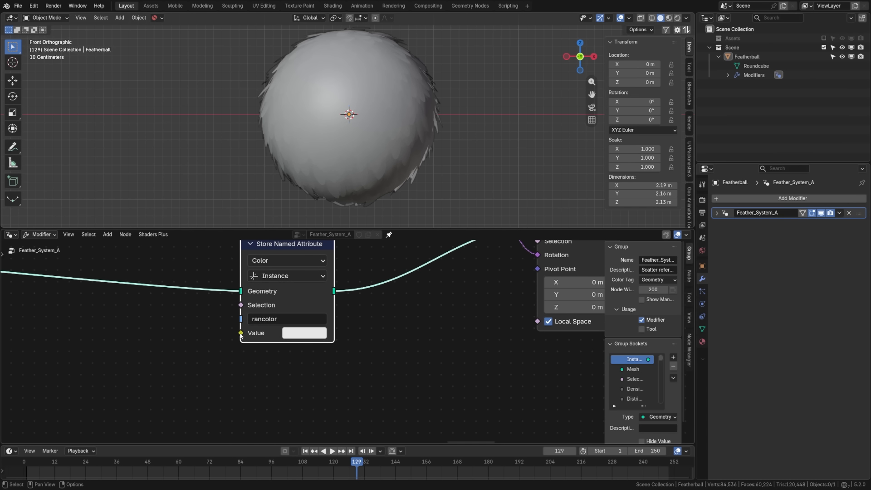
left_click_drag(241, 333, 171, 322)
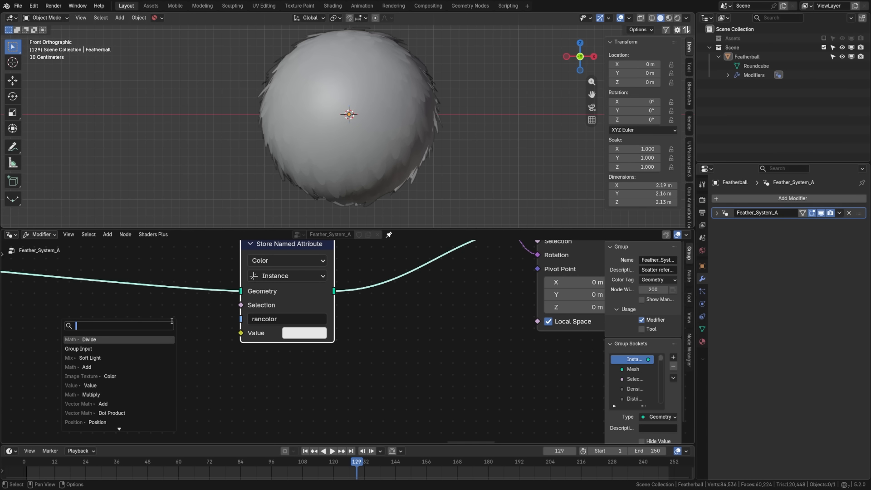
type("random")
key("Return")
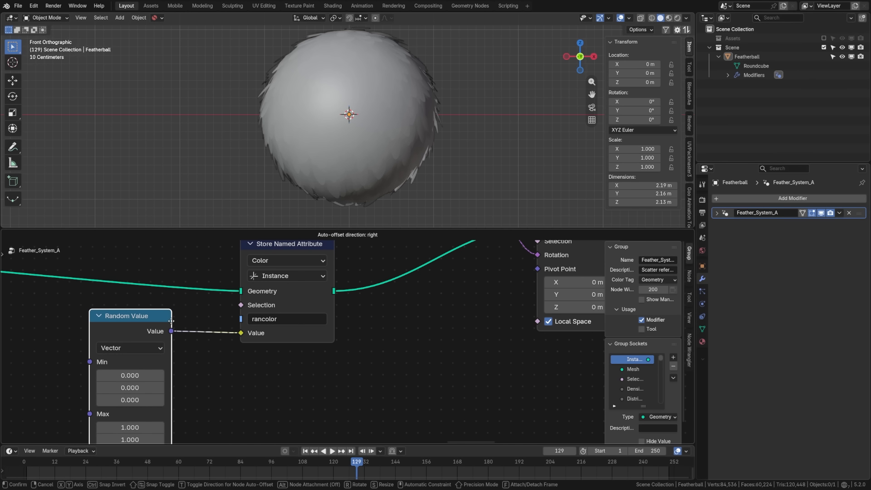
left_click(211, 324)
Set the Random Value node's data type to Float and place it close beside Store Named Attribute.
left_click(168, 348)
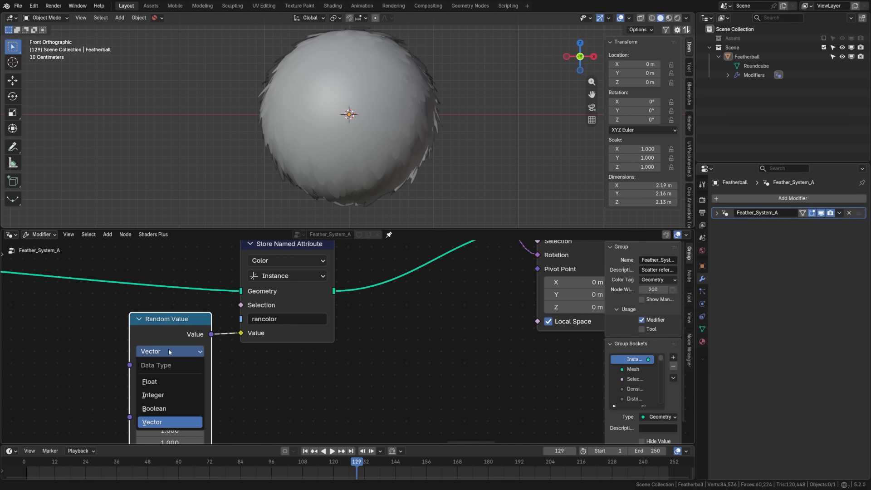
left_click(165, 381)
middle_click_drag(180, 367, 171, 337)
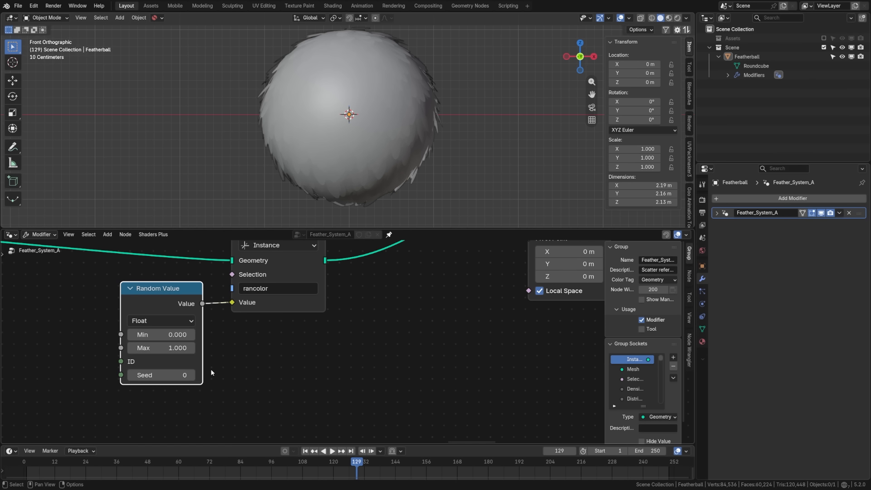
scroll(222, 363, "up", 2)
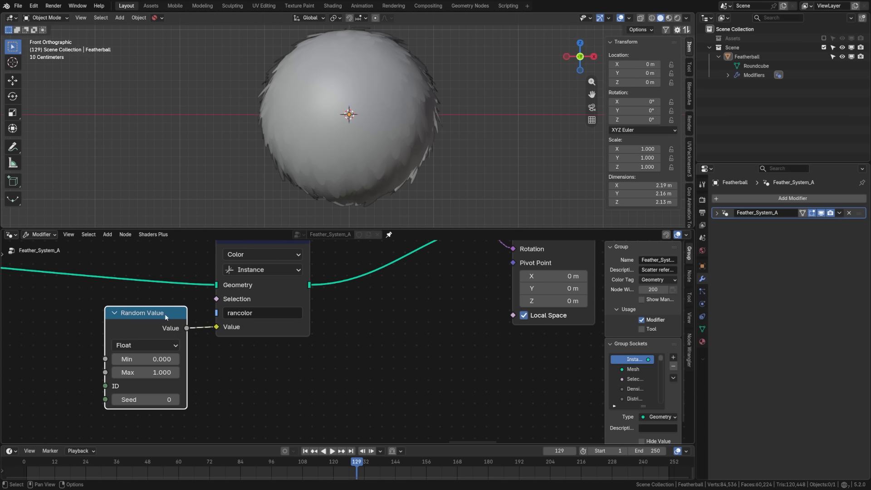
left_click_drag(164, 313, 179, 311)
left_click(327, 281)
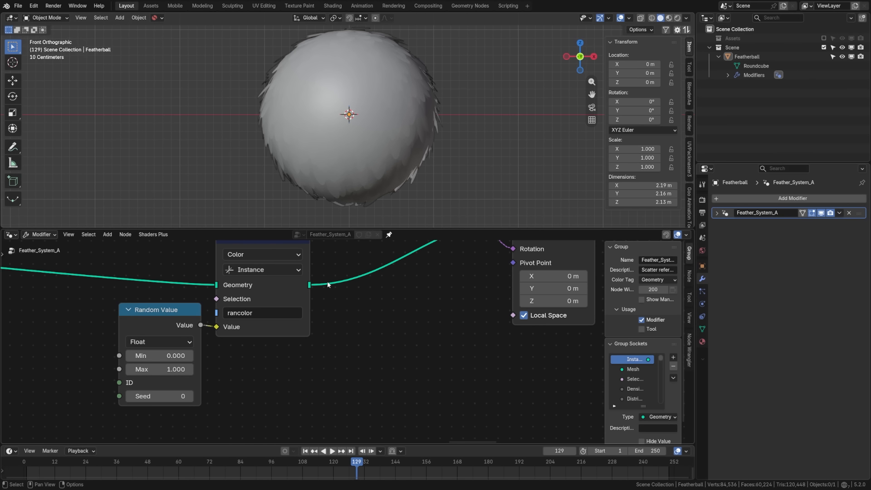
Switch the node editor to the Shader Editor and create a new material named "Feather_Mat" on the Featherball object.
left_click(12, 235)
left_click(45, 308)
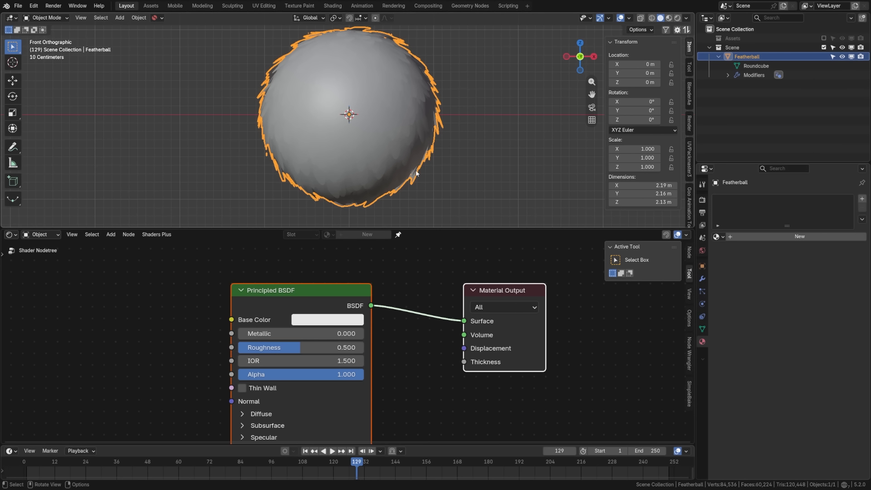
left_click(758, 233)
double_click(765, 237)
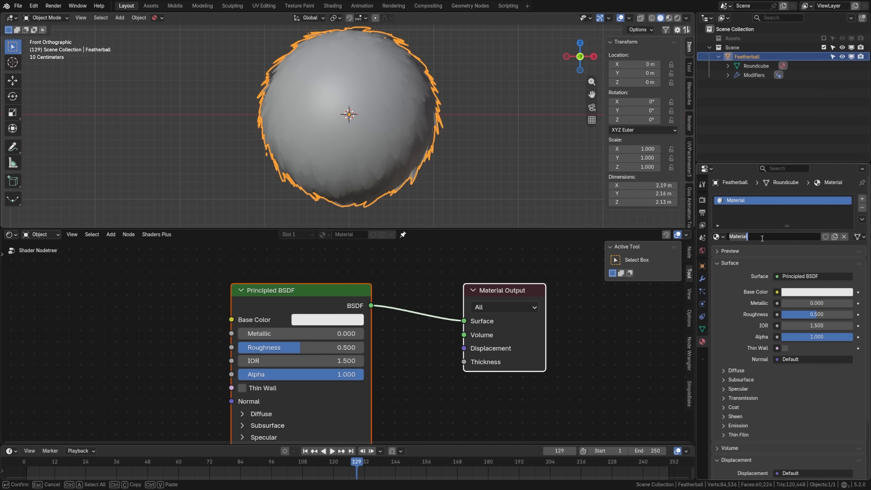
type("Feather_Mat")
key("Return")
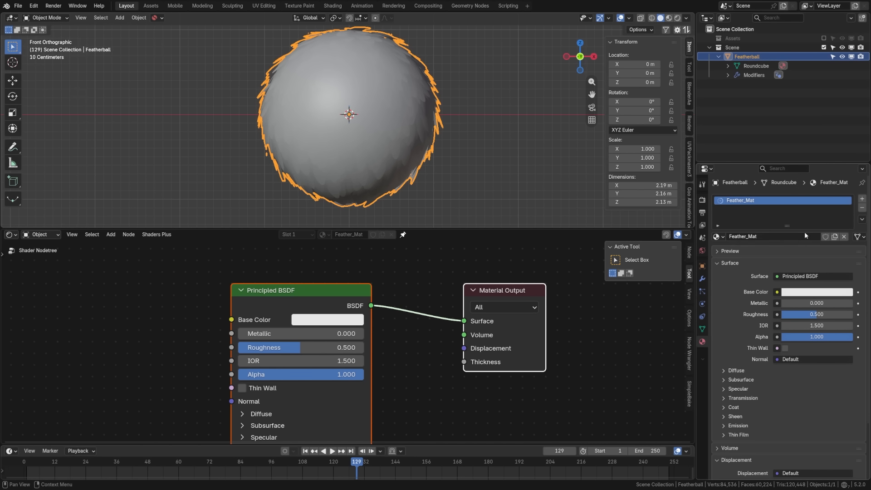
Enable the Assets collection and assign the Feather_Mat material to the Feather object.
left_click(823, 38)
left_click(750, 49)
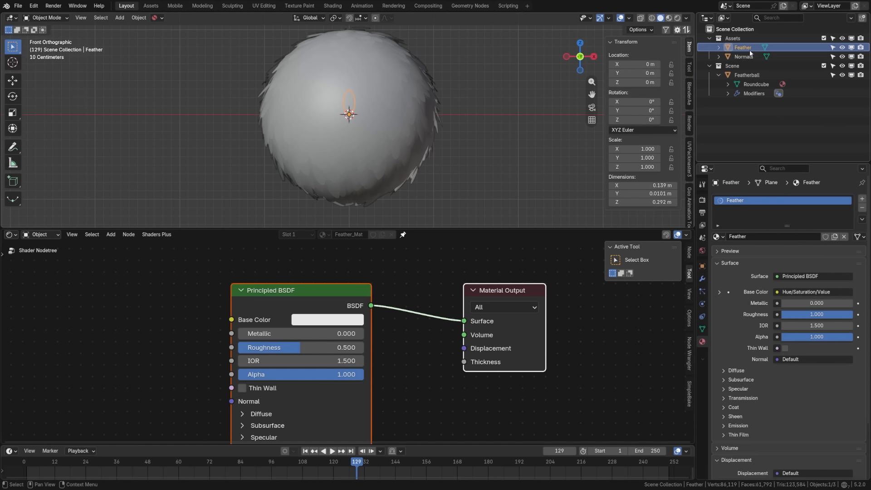
left_click(717, 236)
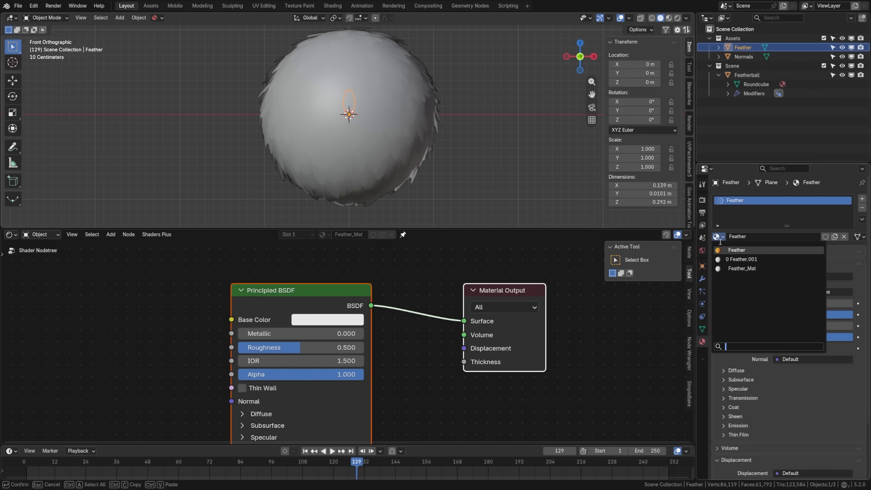
left_click(742, 268)
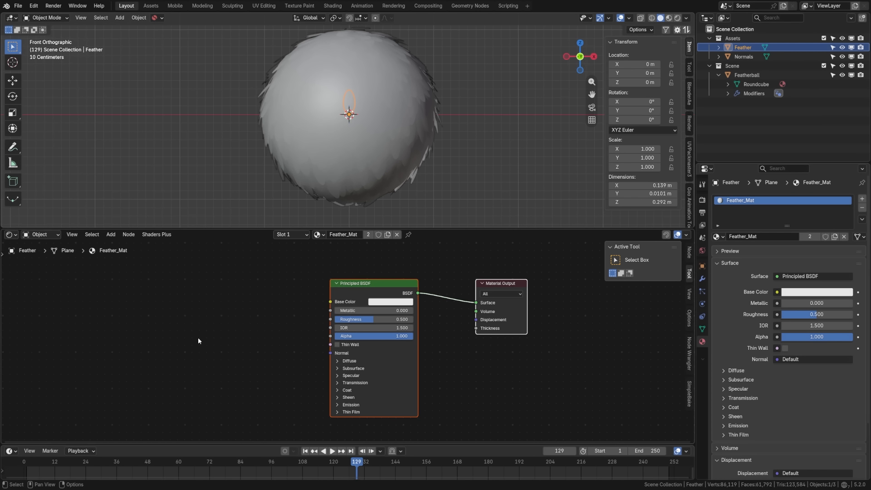
left_click(453, 165)
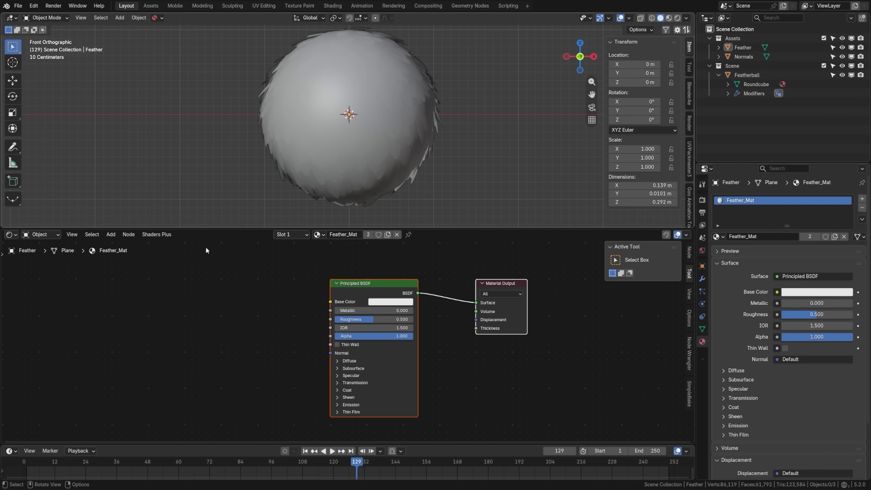
Add a Color Attribute node to the Feather_Mat material and set its attribute to "rancolor".
key("shift+a")
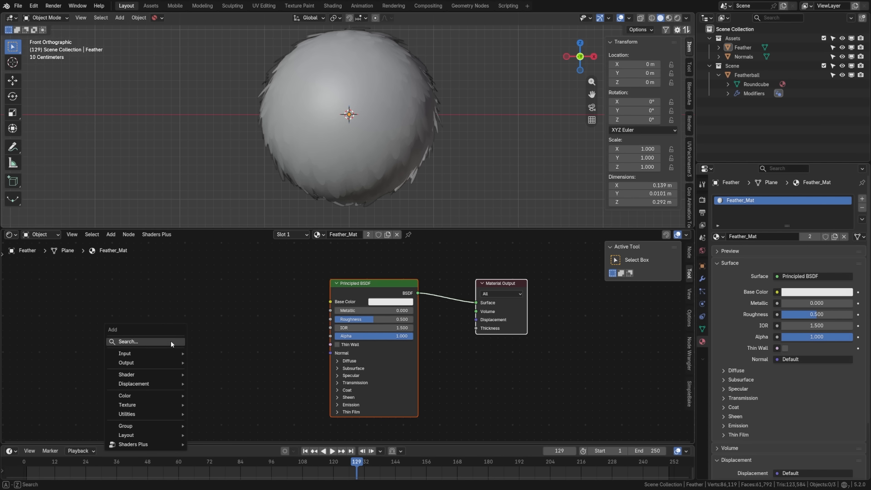
left_click(161, 340)
type("c")
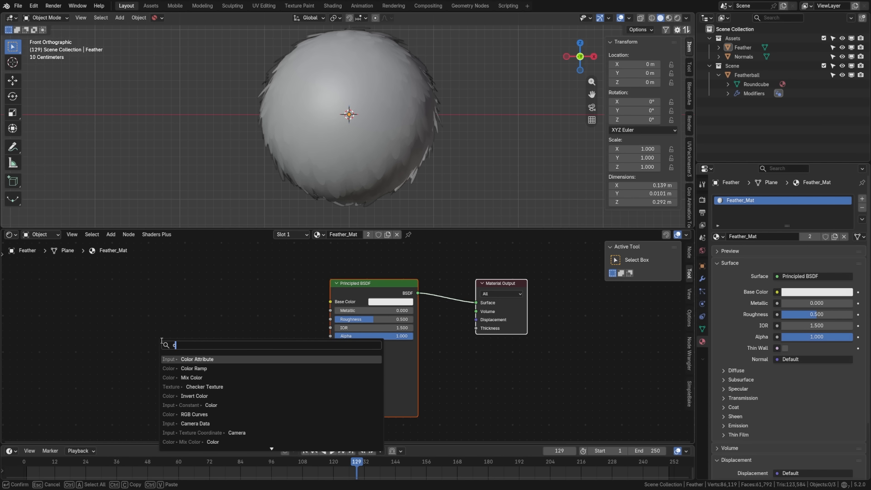
type("o att")
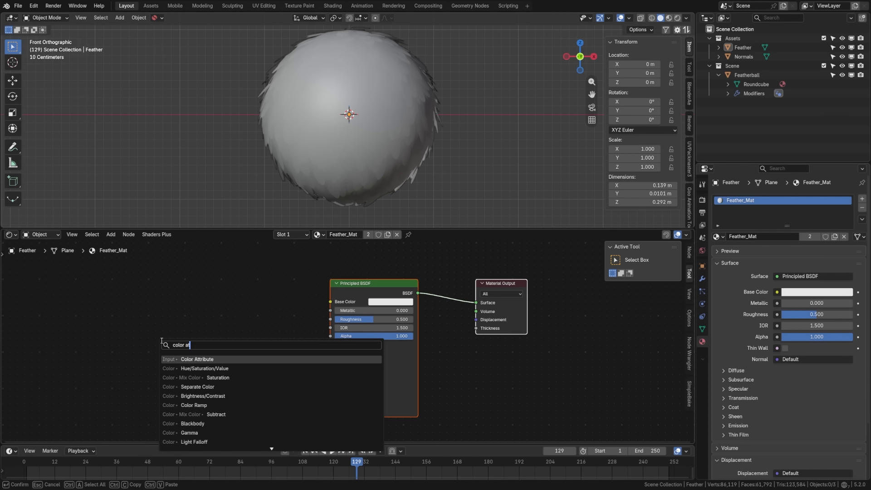
key("Return")
left_click(161, 340)
left_click(187, 373)
type("rancolor")
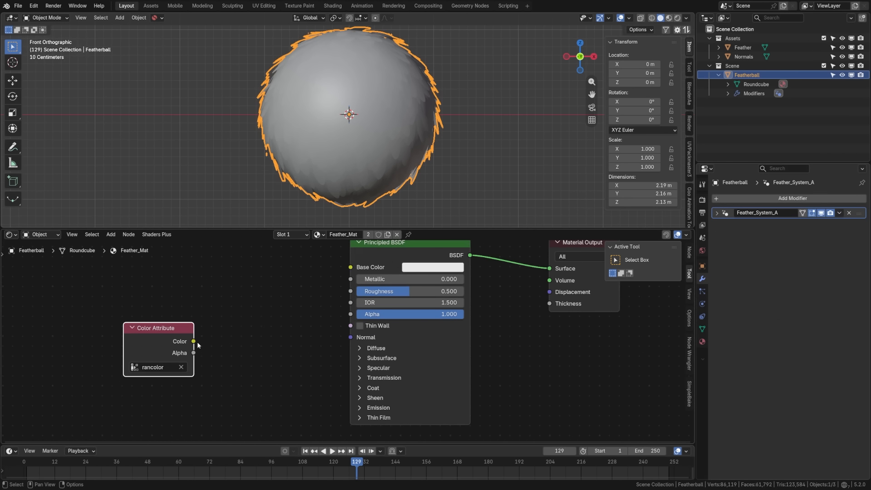
Connect the Color Attribute's Color output to the Principled BSDF's Base Color and display the viewport in Material Preview shading.
left_click_drag(194, 341, 350, 268)
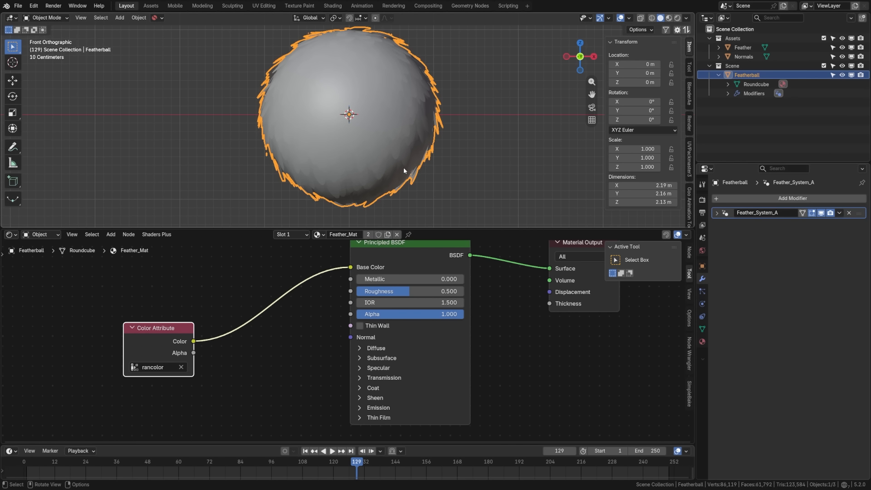
key("z")
left_click(421, 224)
middle_click_drag(393, 209, 356, 202, "shift")
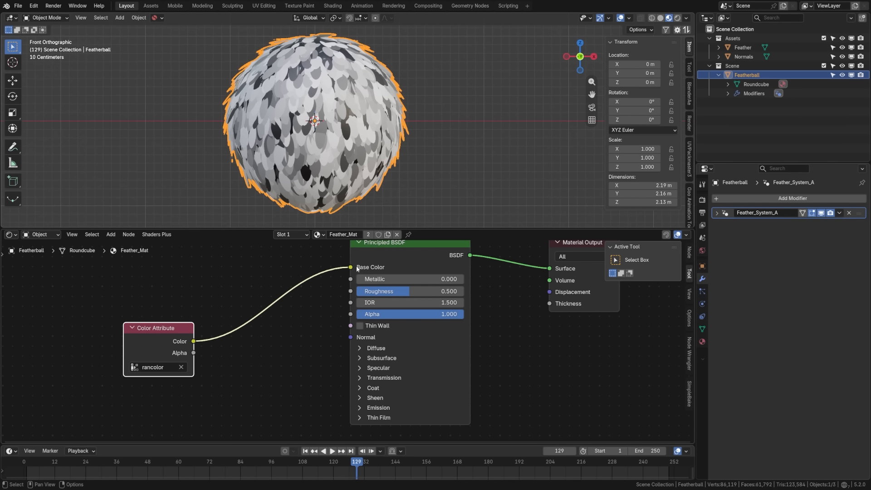
mouse_move(350, 267)
left_mouse_down()
mouse_move(195, 341)
mouse_move(349, 269)
left_mouse_up()
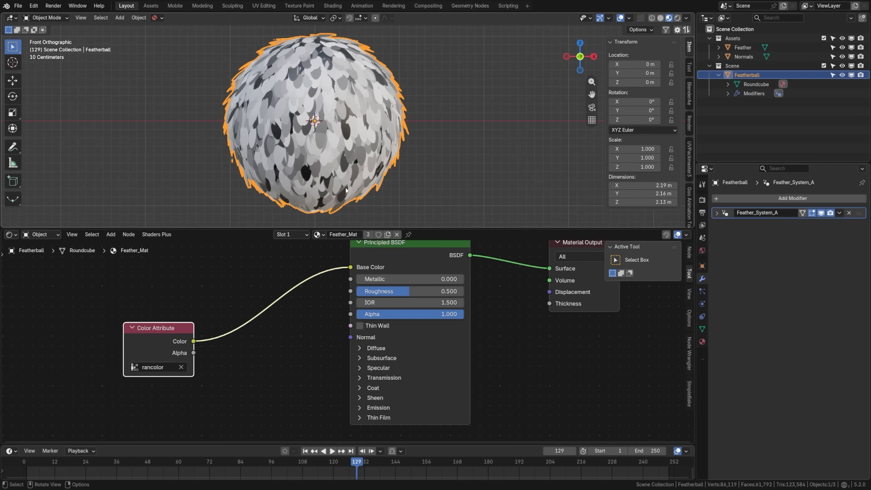
Disconnect the Color Attribute node from Base Color and move it well away from the Principled BSDF.
left_click_drag(166, 332, 167, 303)
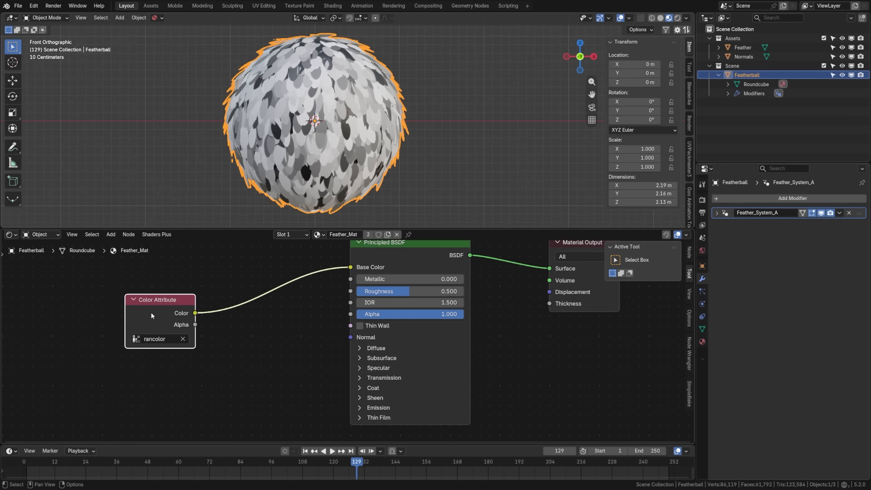
left_click_drag(351, 268, 250, 291)
scroll(183, 322, "down", 3)
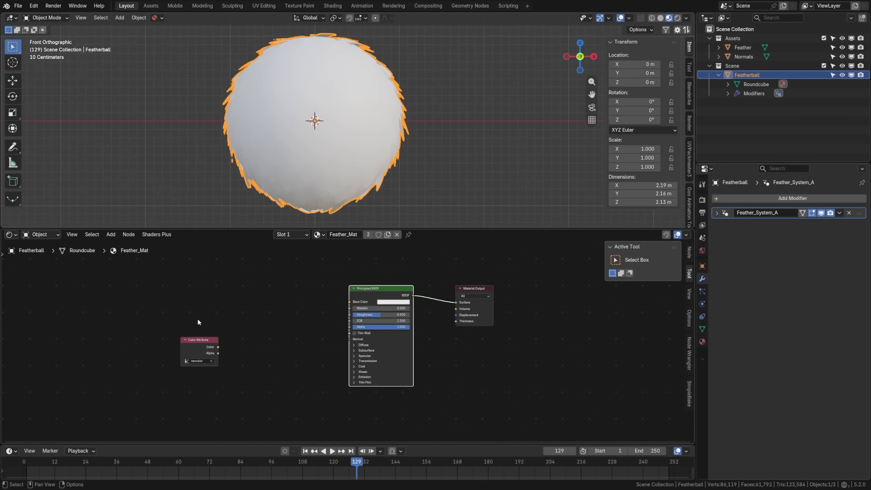
middle_click_drag(198, 322, 235, 328)
left_click_drag(234, 348, 130, 362)
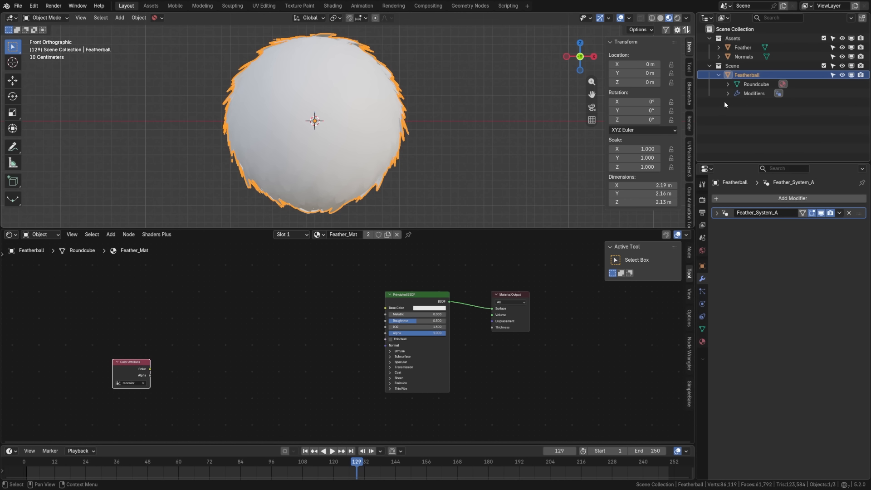
Select the Feather object and isolate it in local view.
left_click(741, 48)
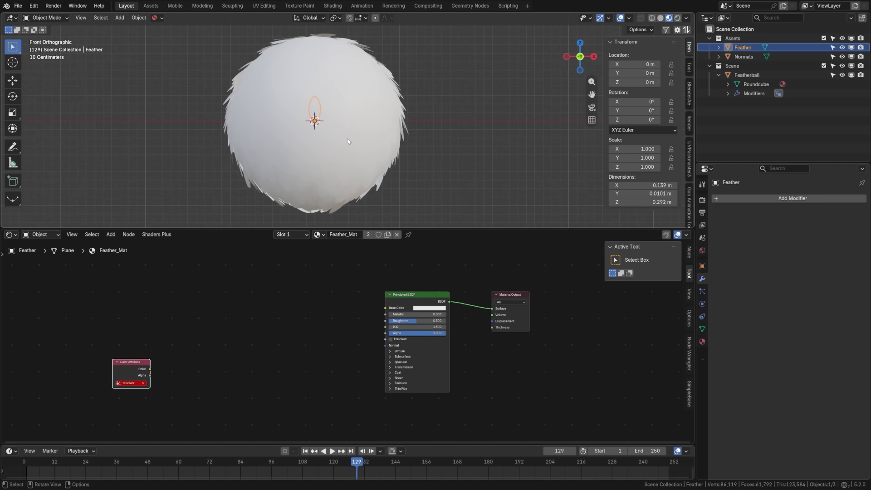
key("slash")
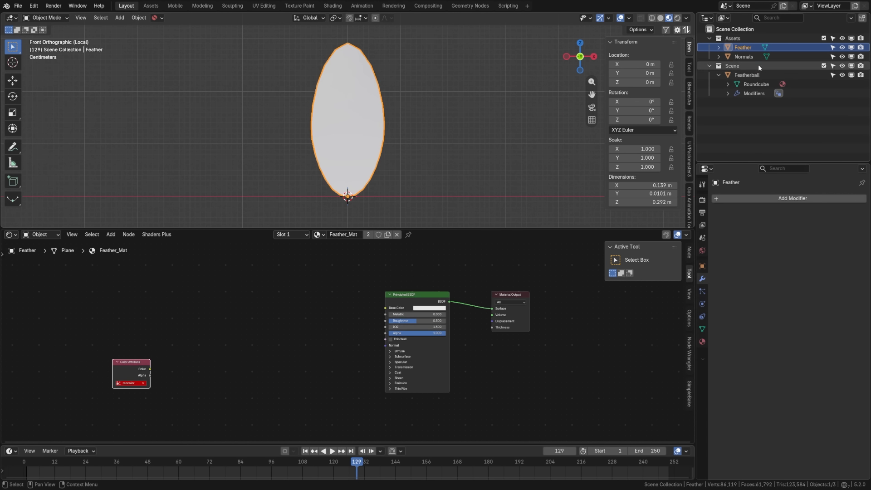
left_click(518, 162)
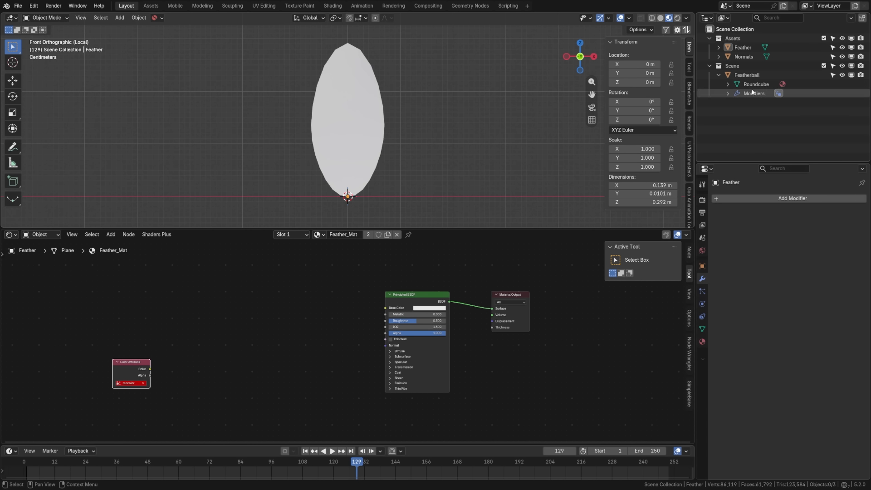
key("KP_Divide")
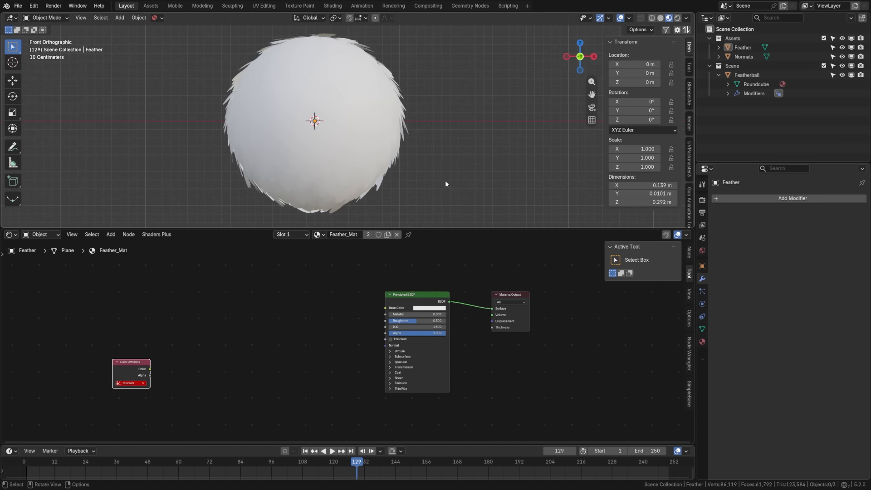
left_click(742, 47)
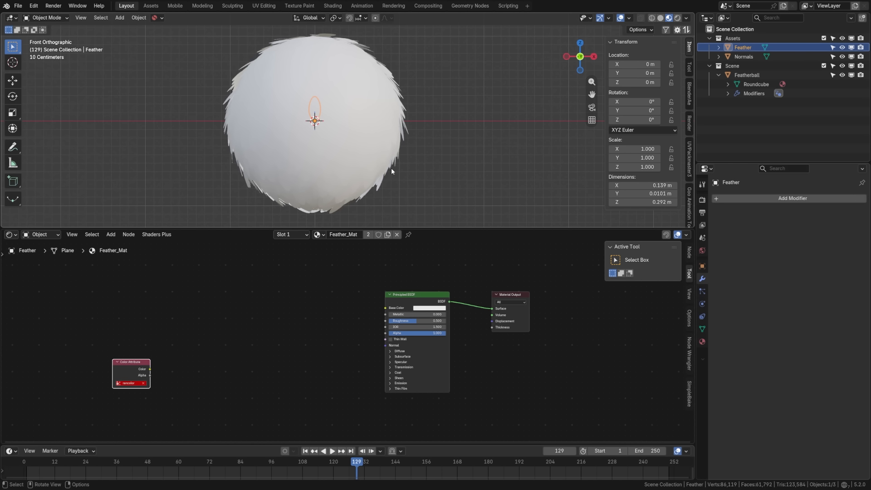
key("KP_Divide")
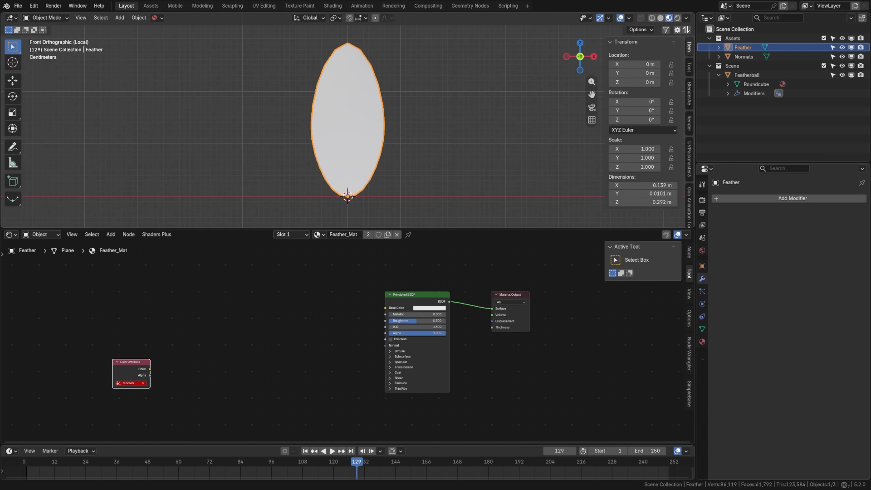
Add a Gradient Texture node and connect its Color output to the Principled BSDF's Base Color.
middle_click_drag(158, 332, 174, 326)
scroll(173, 327, "up", 1)
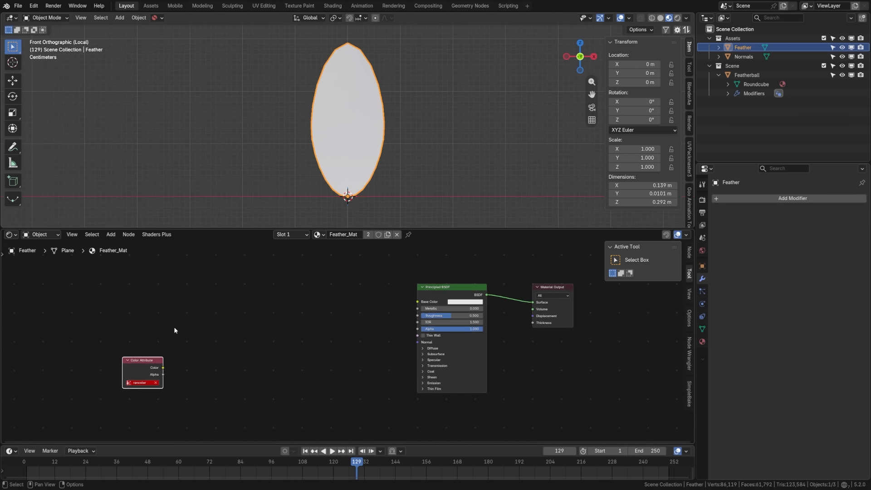
key("shift+a")
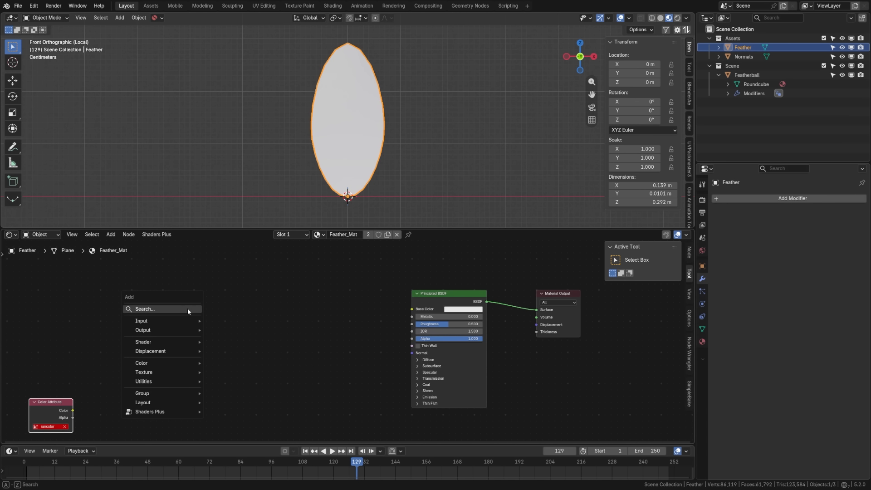
left_click(186, 309)
type("gradie")
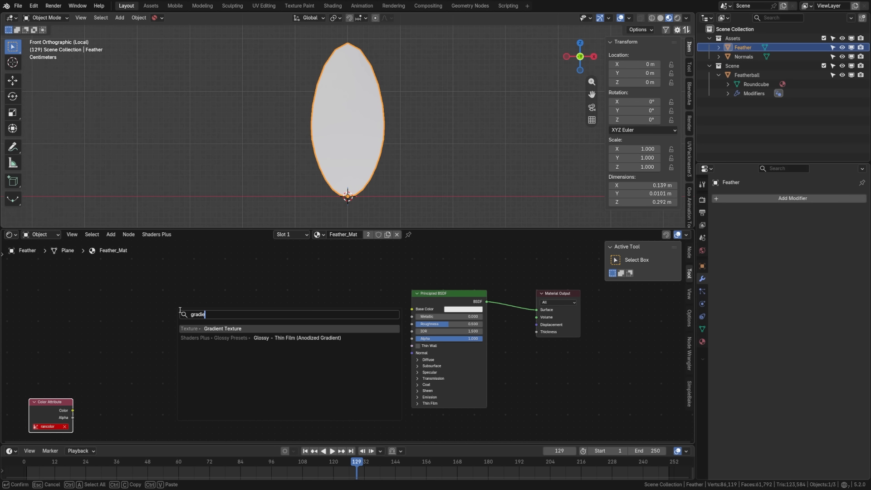
key("Return")
left_click(224, 312)
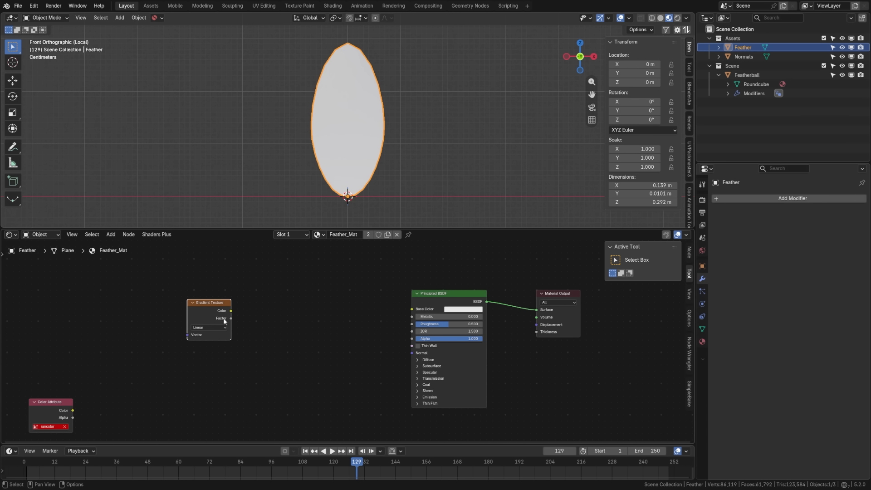
left_click_drag(231, 310, 412, 308)
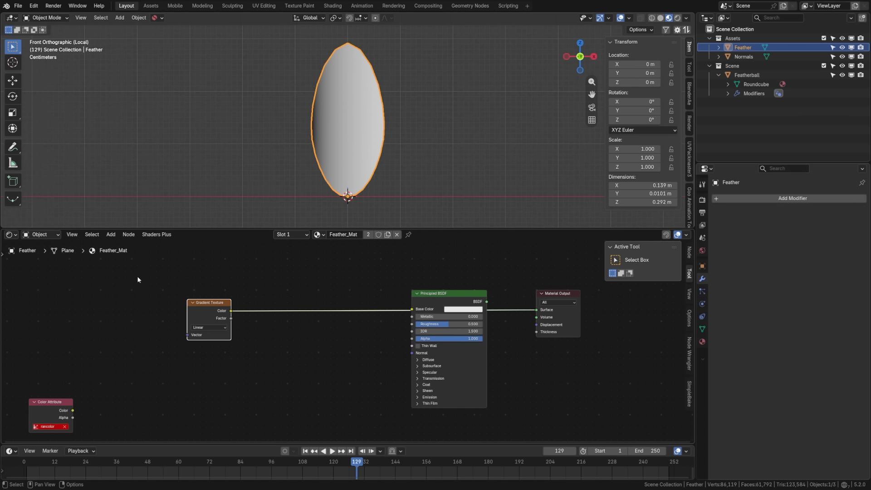
Add Texture Coordinate and Mapping nodes feeding the Gradient Texture's Vector input, leaving a gap between Mapping and Gradient Texture.
left_click_drag(192, 317, 225, 314)
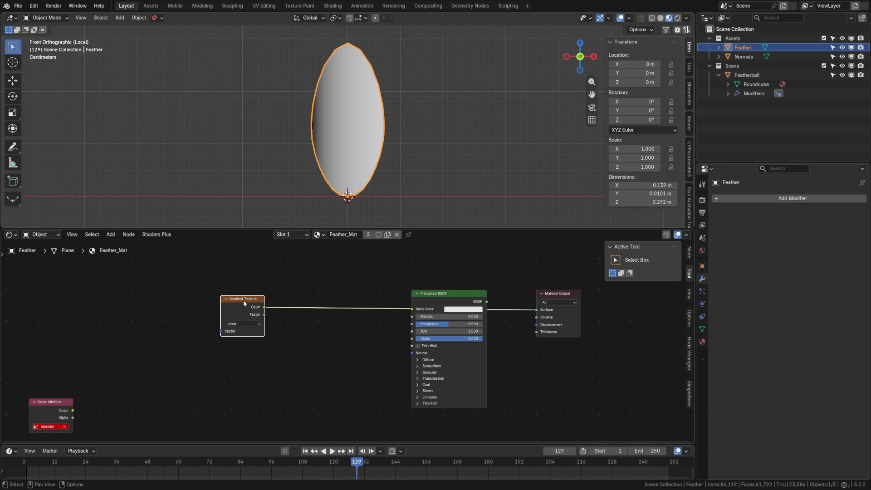
key("ctrl+t")
mouse_move(203, 337)
left_mouse_down()
mouse_move(154, 286)
mouse_move(135, 310)
mouse_move(129, 298)
left_mouse_up()
Insert a Separate XYZ node between Mapping and Gradient Texture, with its Y output driving the gradient's Vector input.
key("shift+a")
type("se")
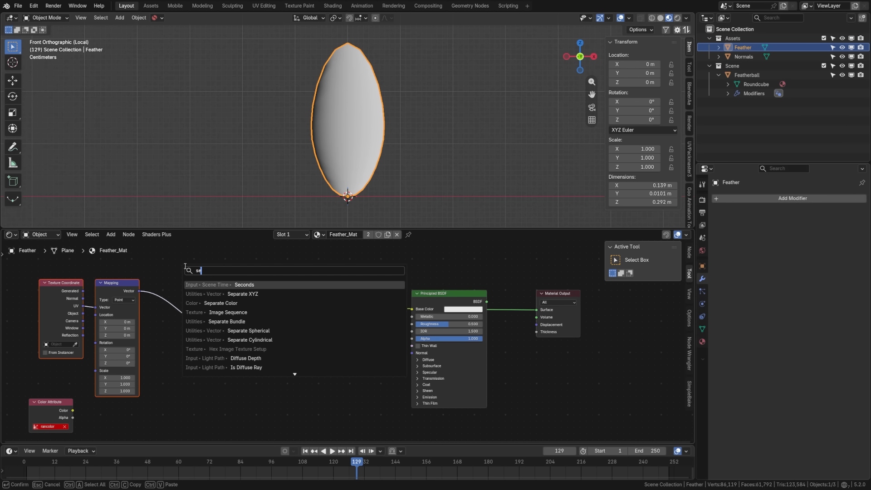
key("Down")
key("Return")
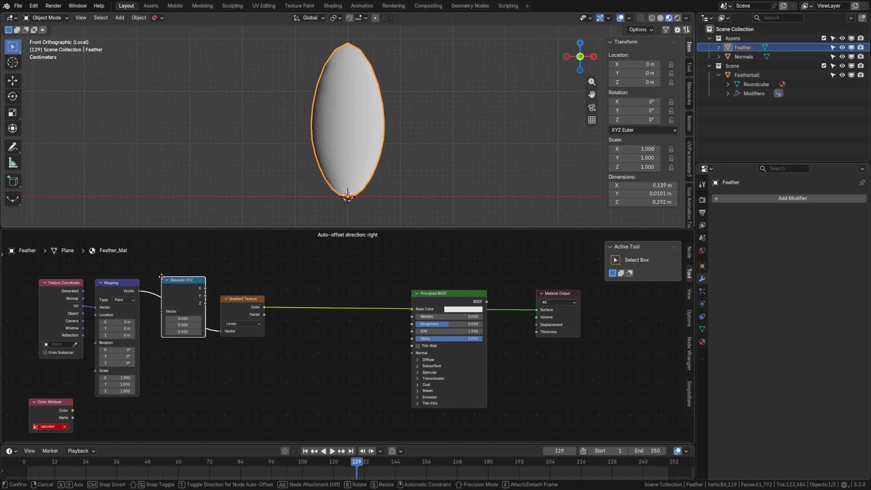
left_click(181, 297)
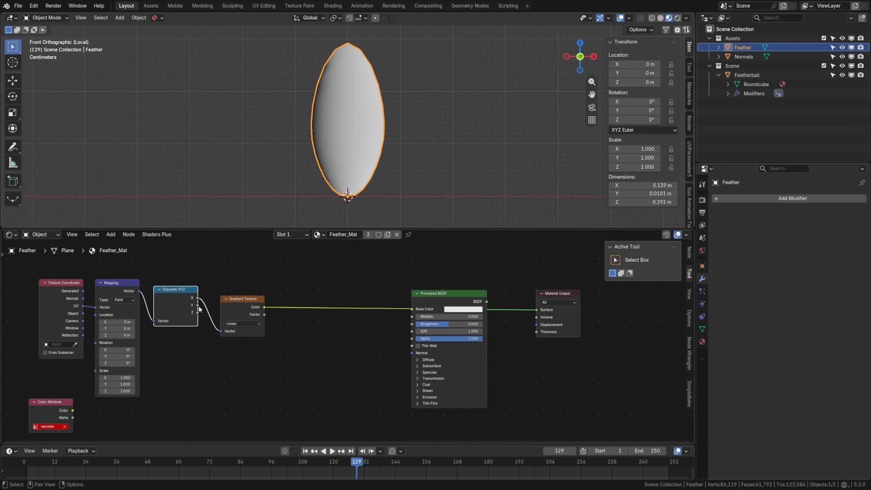
left_click_drag(199, 307, 221, 330)
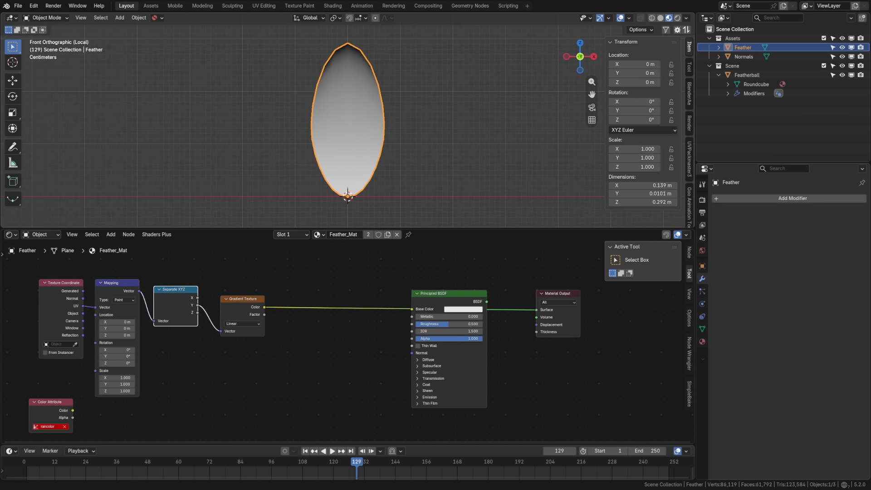
Move the gradient node chain away from the Principled BSDF and insert a Color Ramp node between Gradient Texture and Base Color.
middle_click_drag(296, 306, 354, 302)
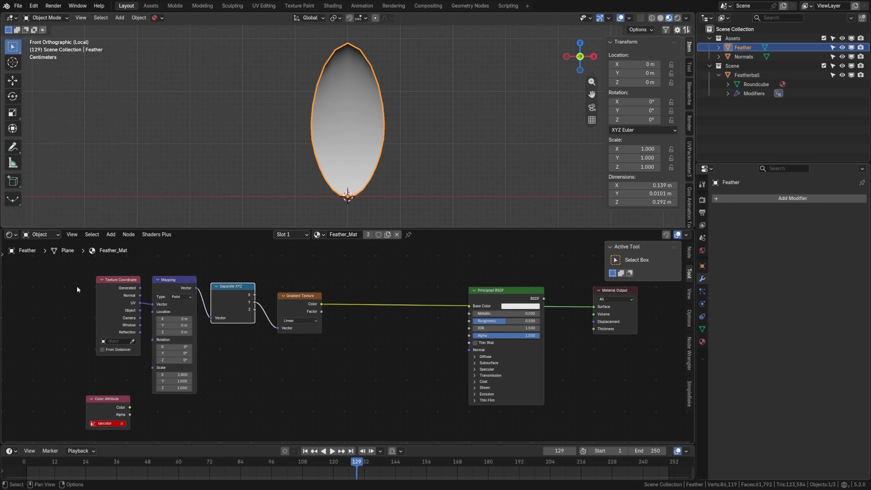
left_click_drag(58, 275, 321, 329)
key("g")
left_click(271, 323)
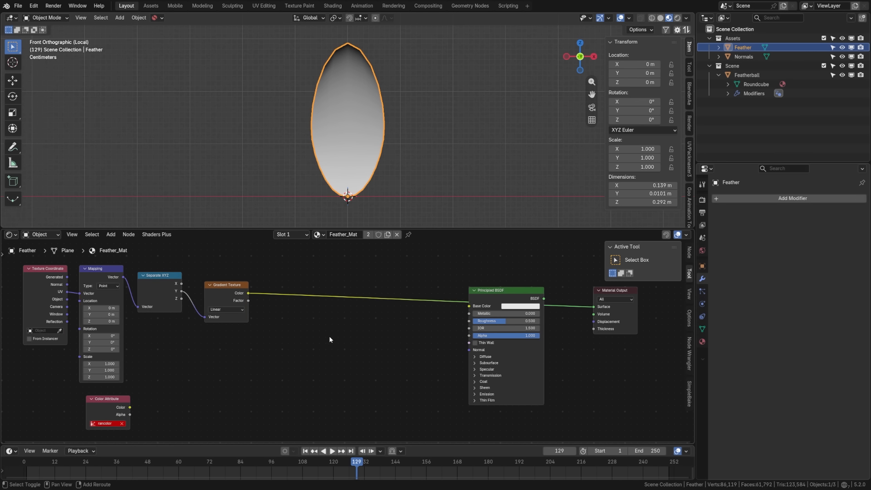
key("shift+a")
type("color ramp")
key("Return")
left_click(317, 335)
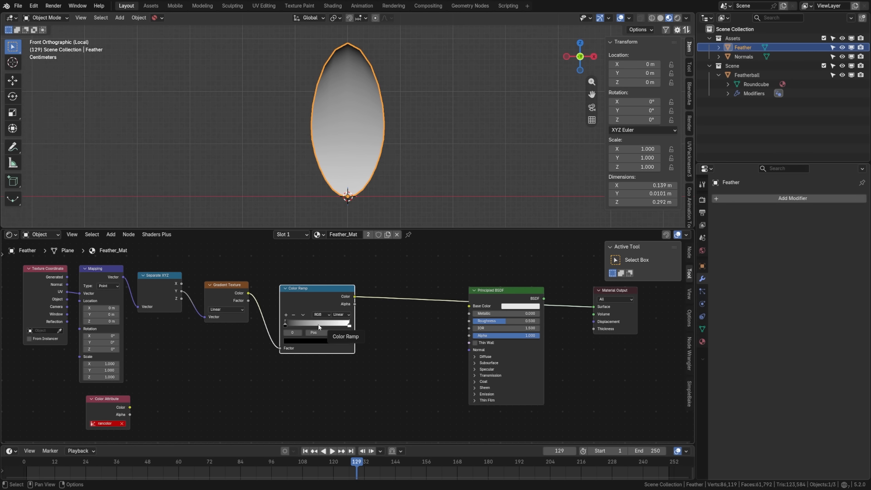
Set the Color Ramp's interpolation to B-Spline and move its white stop to about 0.64.
left_click(349, 325)
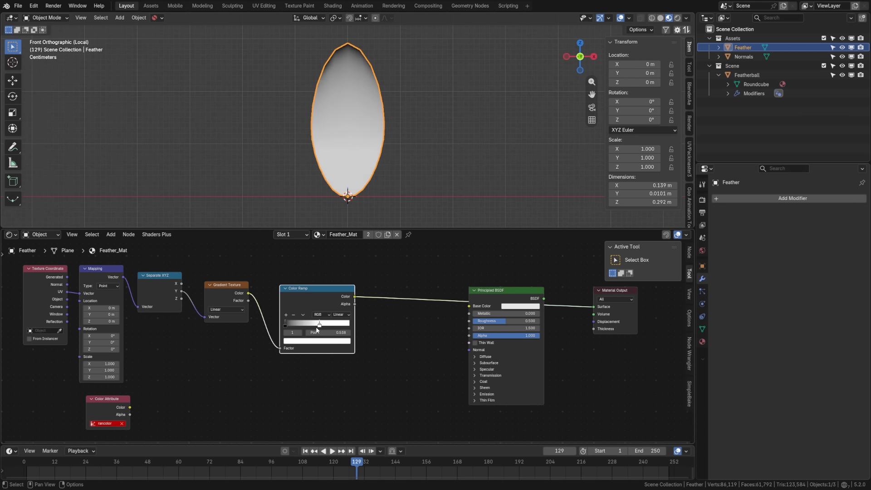
left_click(341, 314)
left_click(341, 352)
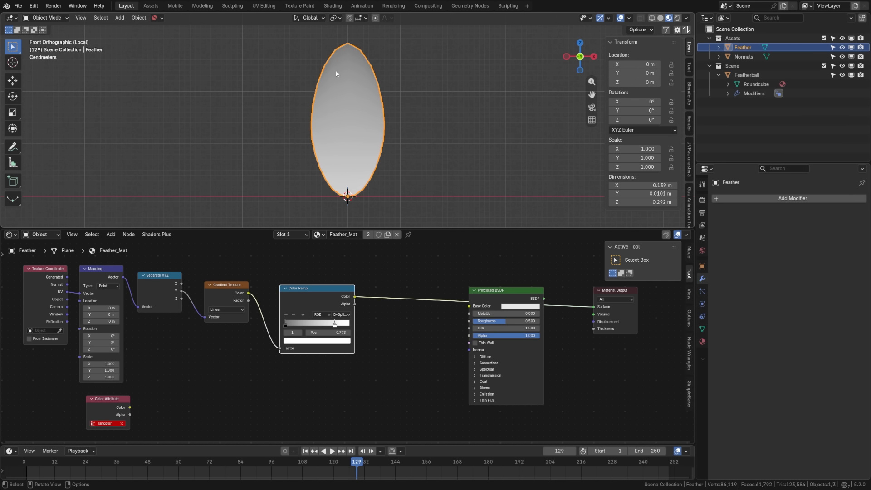
mouse_move(334, 330)
left_mouse_down()
mouse_move(293, 330)
mouse_move(325, 328)
left_mouse_up()
Move the Color Attribute node further below the gradient chain and add a Noise Texture node beside it.
left_click_drag(104, 403, 73, 408)
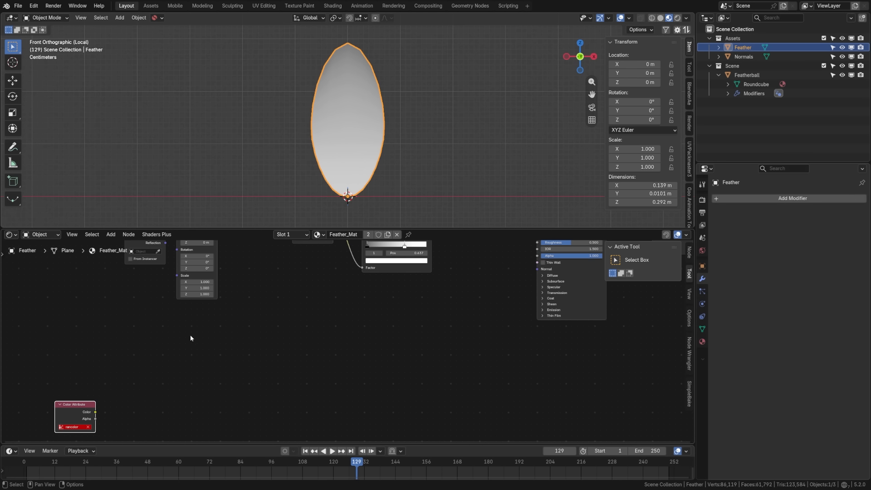
middle_click_drag(189, 335, 246, 307)
key("shift+a")
type("noise")
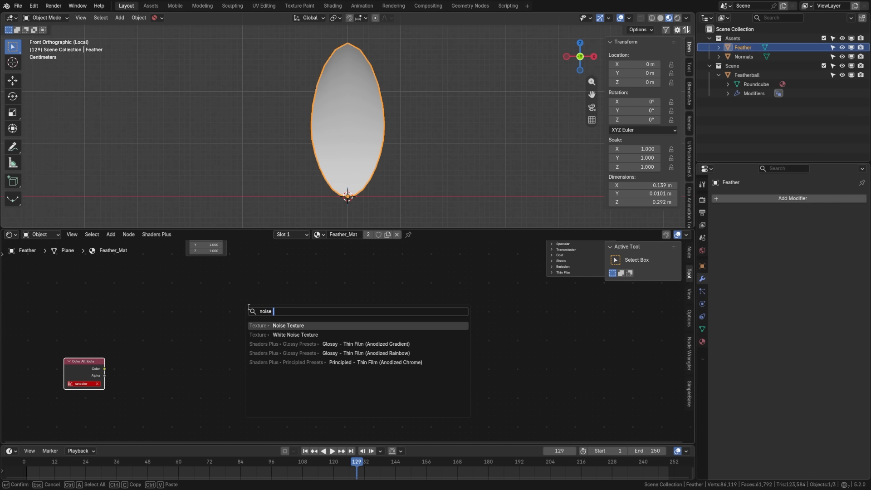
key("Return")
left_click(248, 307)
Set the Noise Texture's Scale to 2 and Distortion to 1.1, and preview its Factor output on the feather.
scroll(254, 326, "up", 3)
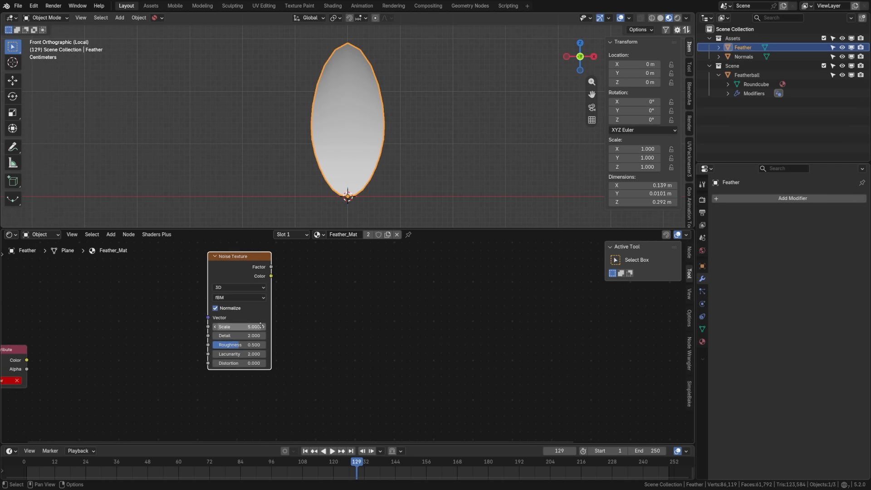
left_click(252, 325)
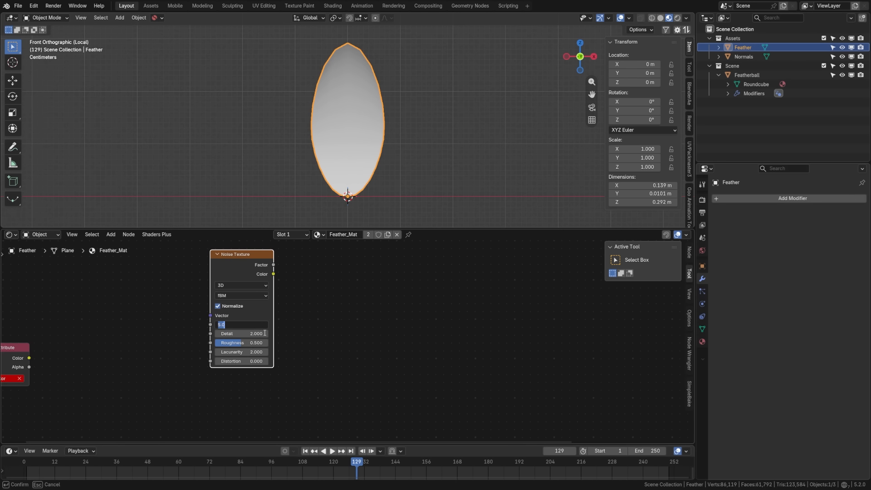
type("2")
key("Return")
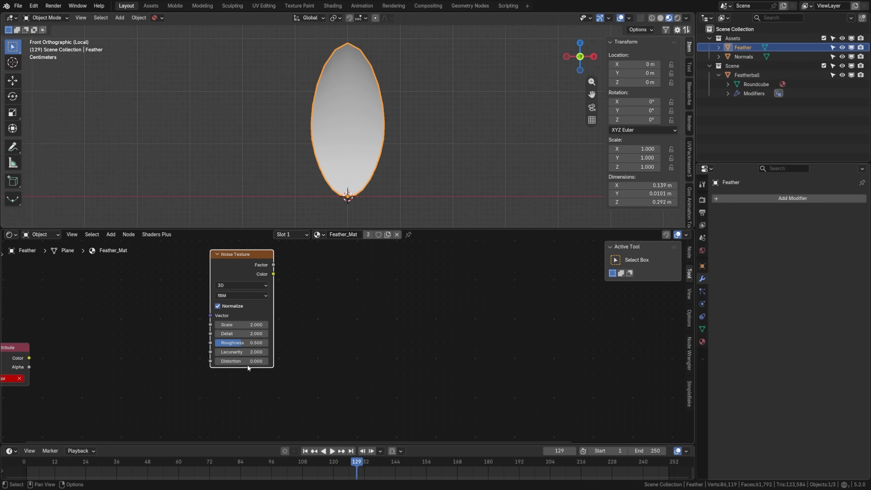
left_click(249, 361)
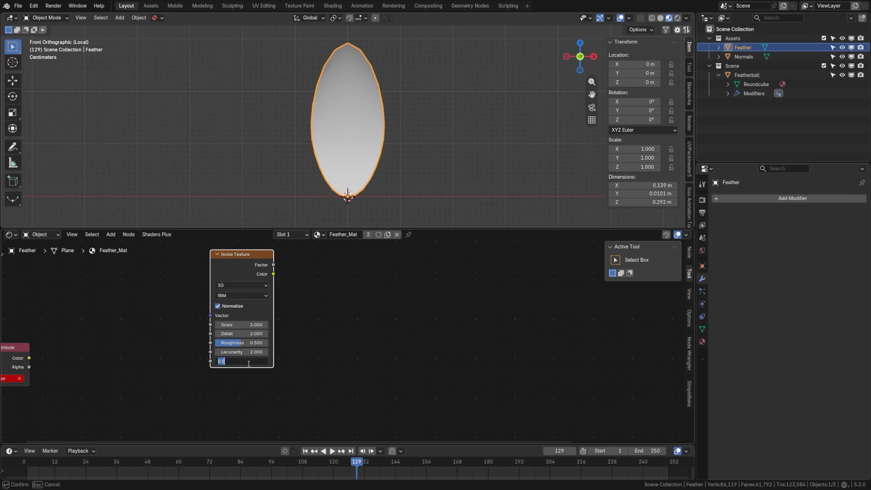
key("Return")
scroll(271, 325, "down", 2)
left_click(271, 324, "ctrl+shift")
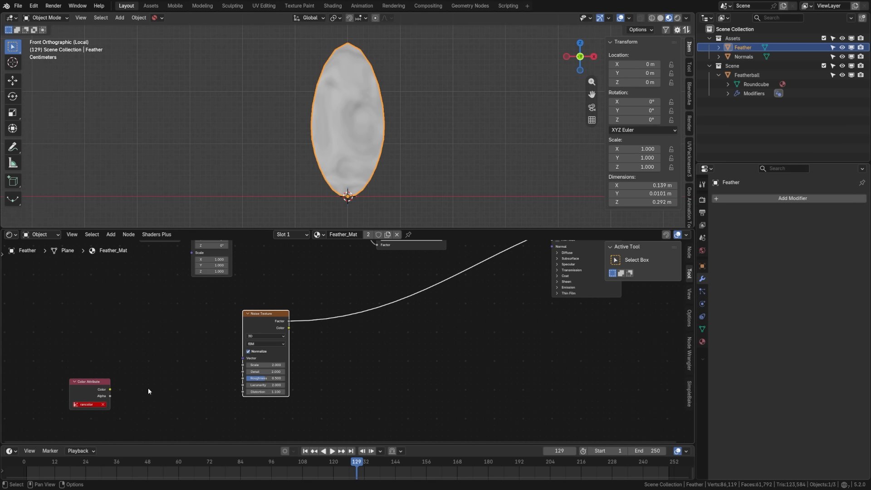
Move the Color Attribute node aside and add Texture Coordinate and Mapping nodes to the Noise Texture, using the UV output.
left_click_drag(86, 380, 55, 400)
middle_click_drag(175, 347, 208, 327)
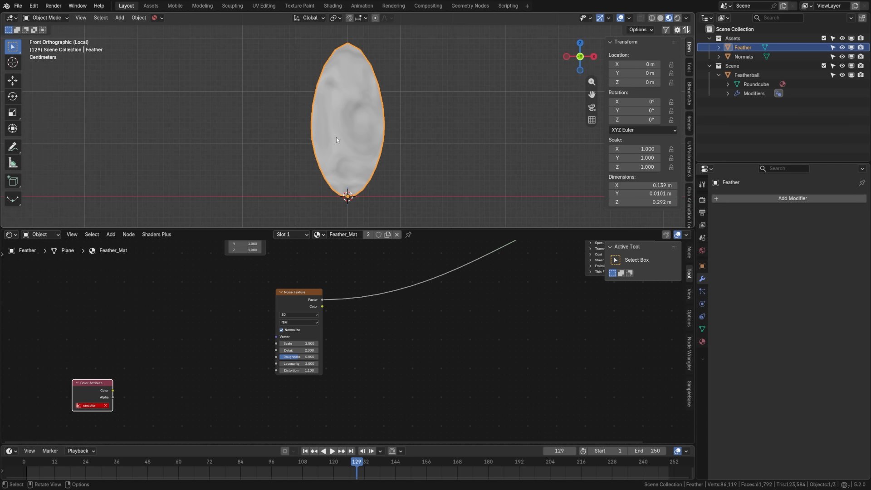
middle_click_drag(224, 302, 239, 284)
left_click(301, 274)
key("ctrl+t")
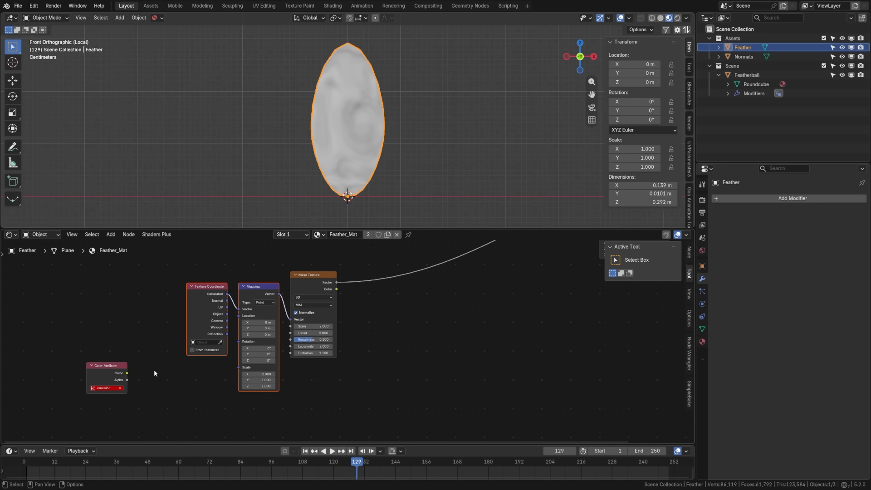
middle_click_drag(154, 373, 161, 362)
left_click_drag(234, 296, 243, 297)
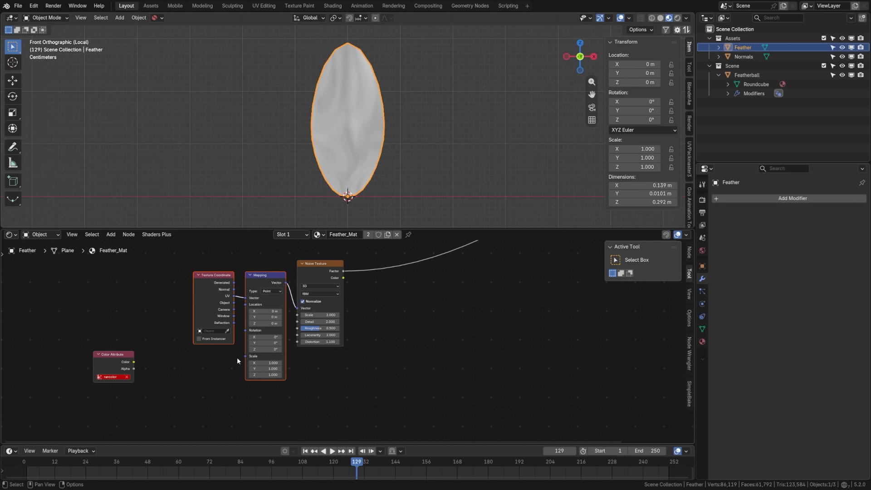
Set the X Scale of the noise chain's Mapping node to 5 to stretch the noise along the feather.
left_click(272, 363)
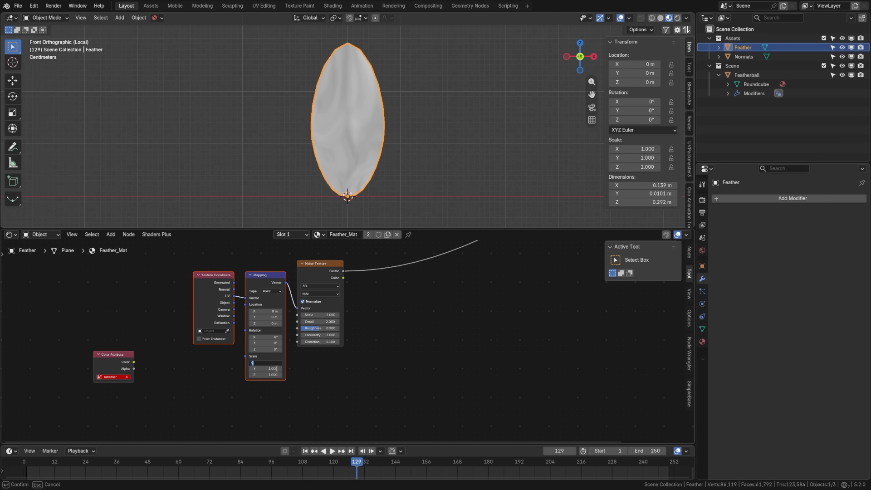
type("5")
key("Return")
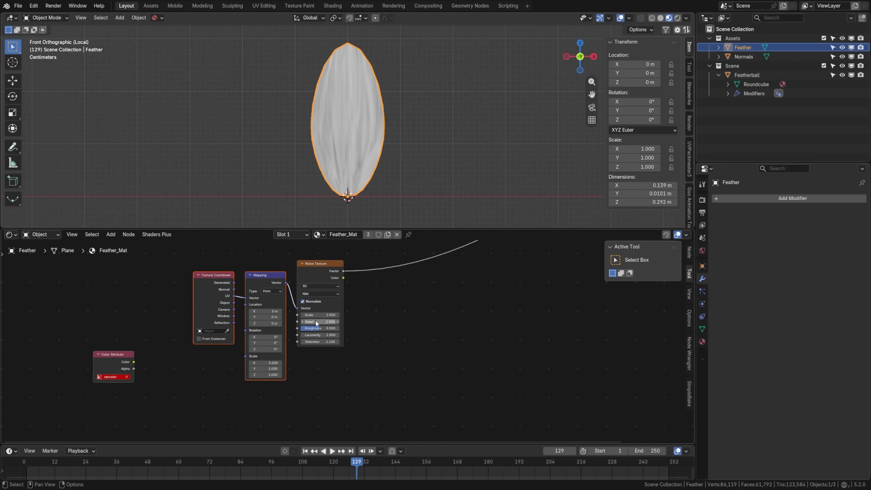
Move the Color Attribute node lower and shift the Texture Coordinate, Mapping and Noise Texture nodes over beneath the gradient chain.
left_click_drag(102, 354, 95, 375)
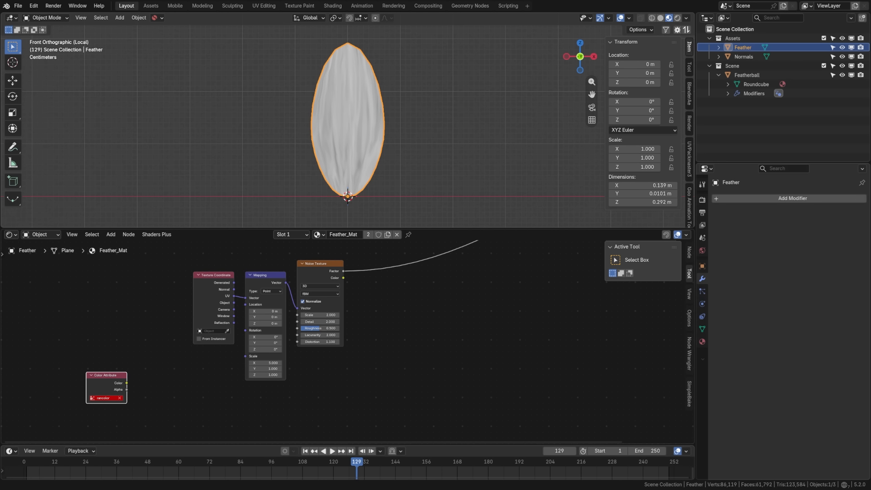
scroll(322, 301, "down", 5)
middle_click_drag(467, 281, 284, 379)
middle_click_drag(309, 336, 341, 318)
scroll(265, 315, "up", 3)
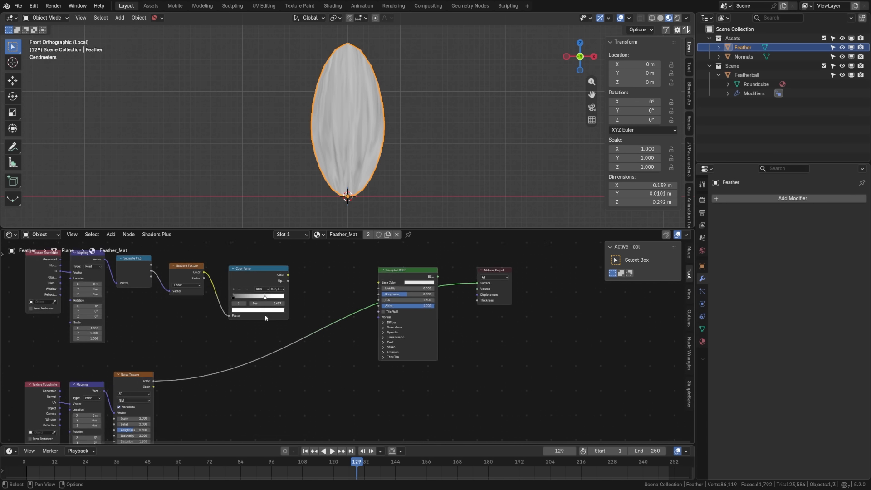
middle_click_drag(180, 394, 219, 351)
left_click_drag(44, 331, 199, 408)
key("g")
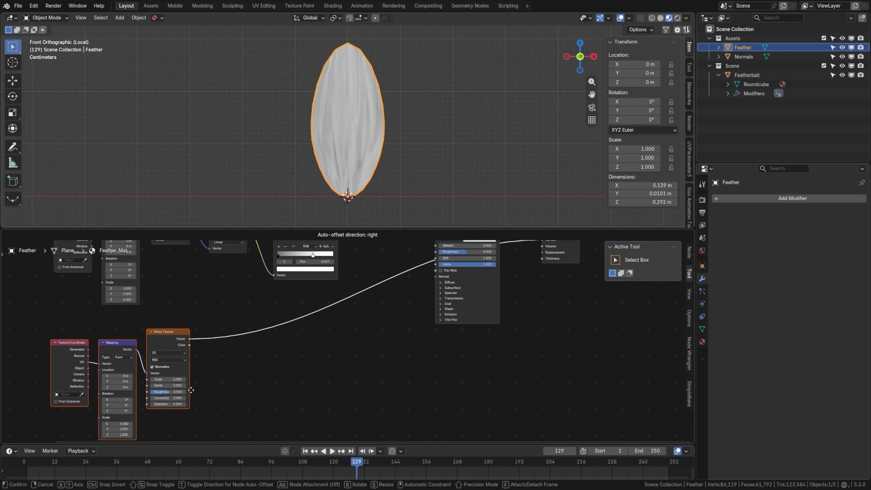
left_click(149, 375)
Duplicate the gradient's Color Ramp, insert the copy after the Noise Texture, and move its white stop to about 0.648.
middle_click_drag(237, 330, 213, 372)
left_click(264, 268)
key("shift+d")
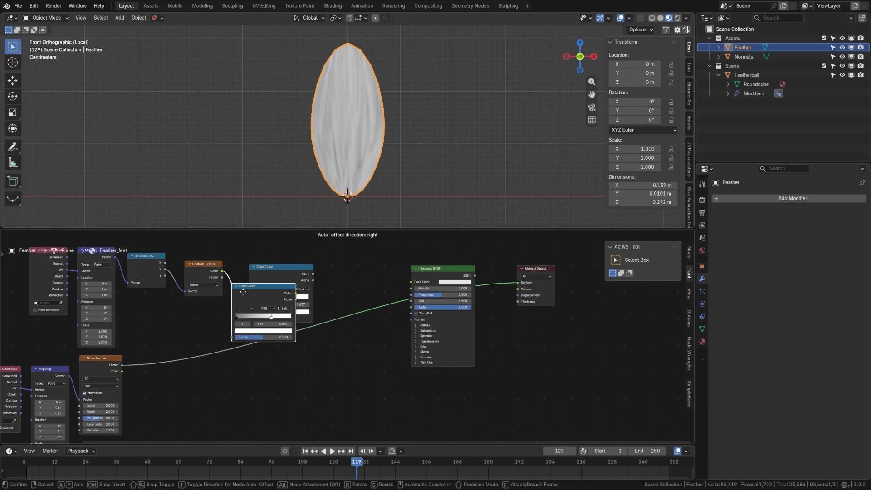
left_click(157, 345)
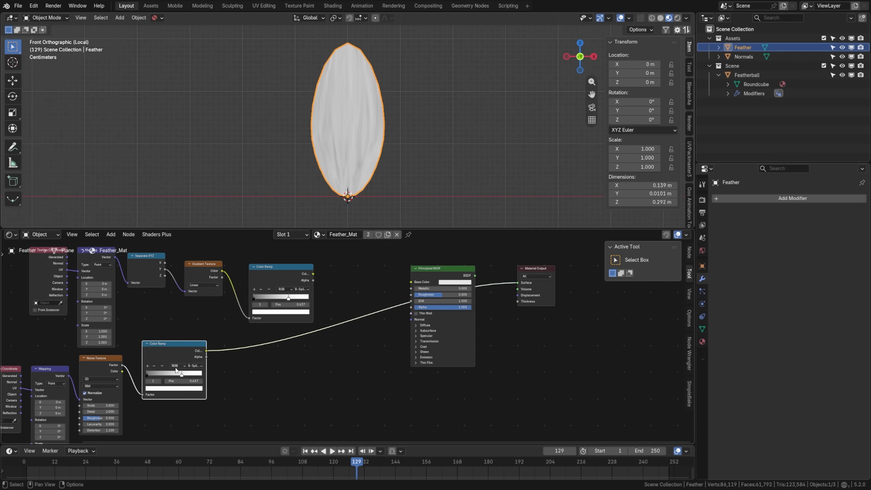
left_click_drag(183, 378, 184, 379)
Move the gradient's Color Ramp closer to the Gradient Texture and shift the Principled BSDF below the Material Output.
middle_click_drag(183, 379, 101, 354)
middle_click_drag(252, 283, 290, 321)
left_click_drag(228, 284, 210, 281)
middle_click_drag(236, 291, 137, 292)
left_click_drag(293, 286, 335, 343)
middle_click_drag(230, 353, 297, 346)
Add a Mix Color node between the two Color Ramps and the Principled BSDF.
key("shift+a")
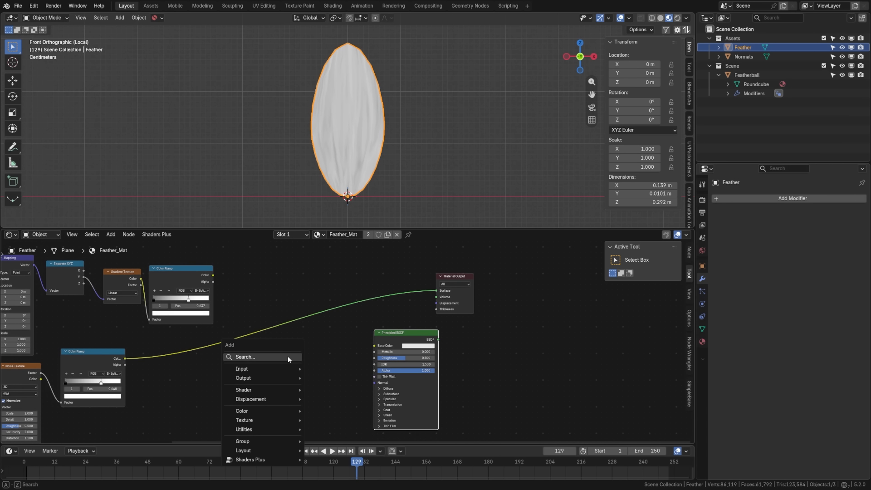
left_click(259, 357)
type("mix colo")
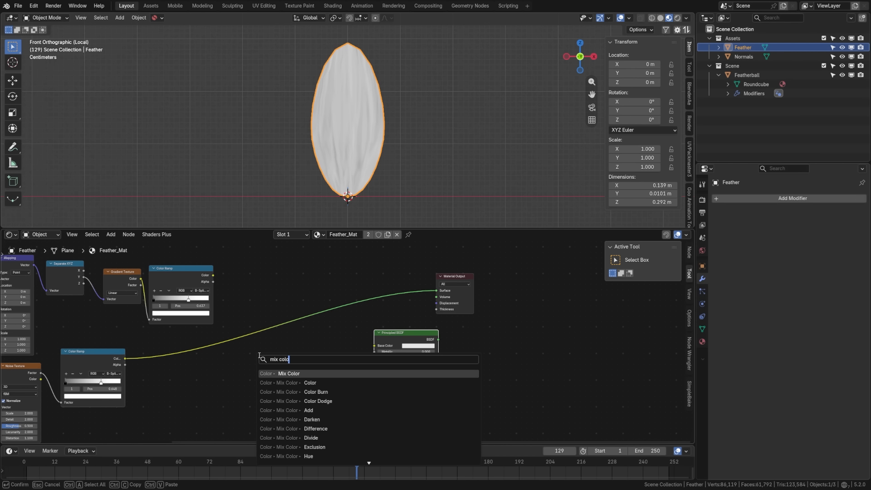
key("Return")
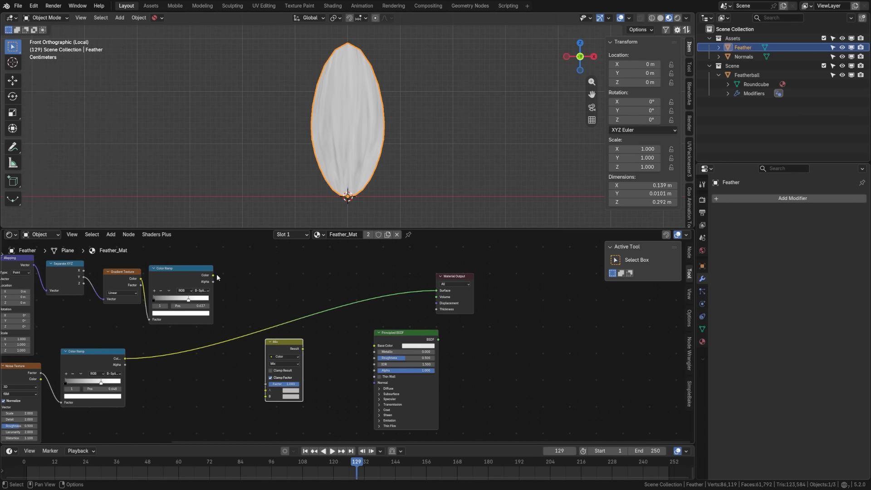
Connect the gradient Color Ramp to Mix input A and the noise Color Ramp to B, preview the result and set Factor to about 0.257.
left_click_drag(217, 277, 252, 315)
left_click_drag(264, 387, 265, 390)
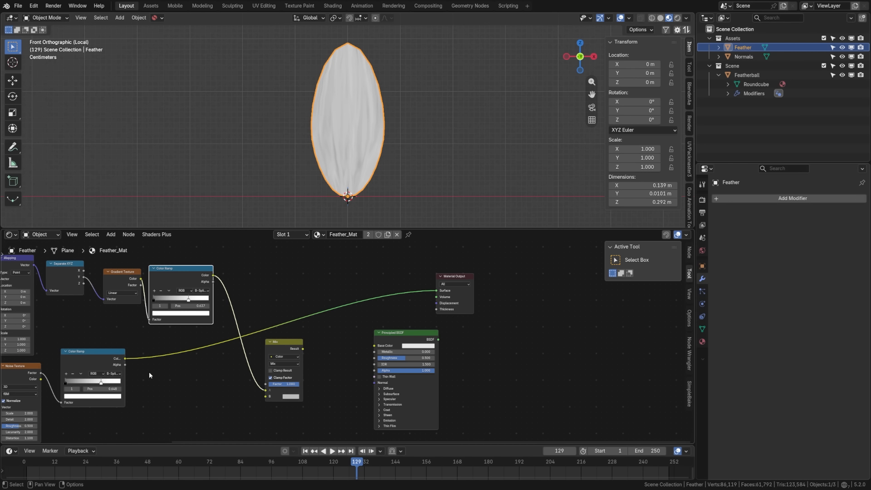
left_click_drag(125, 359, 265, 396)
left_click_drag(292, 342, 282, 310)
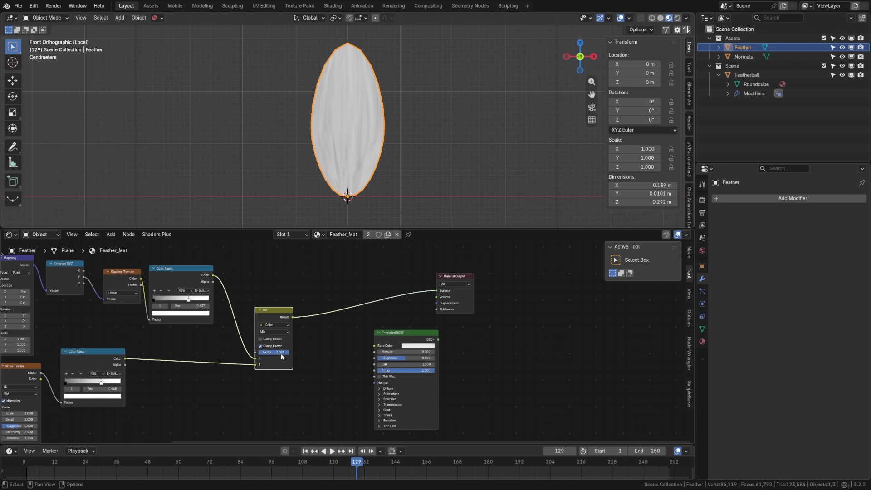
mouse_move(275, 352)
left_mouse_down()
mouse_move(260, 352)
mouse_move(267, 352)
left_mouse_up()
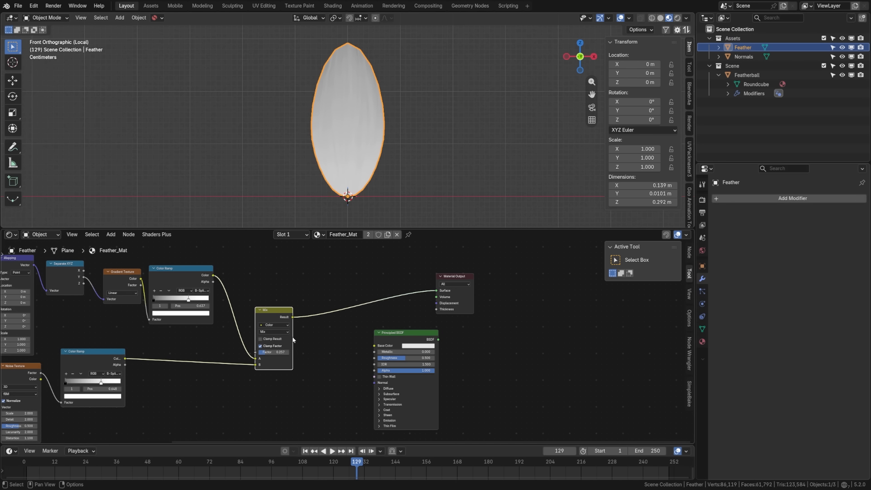
Move the rancolor Color Attribute node closer, directly below the noise chain.
key("Home")
middle_click_drag(269, 348, 270, 354)
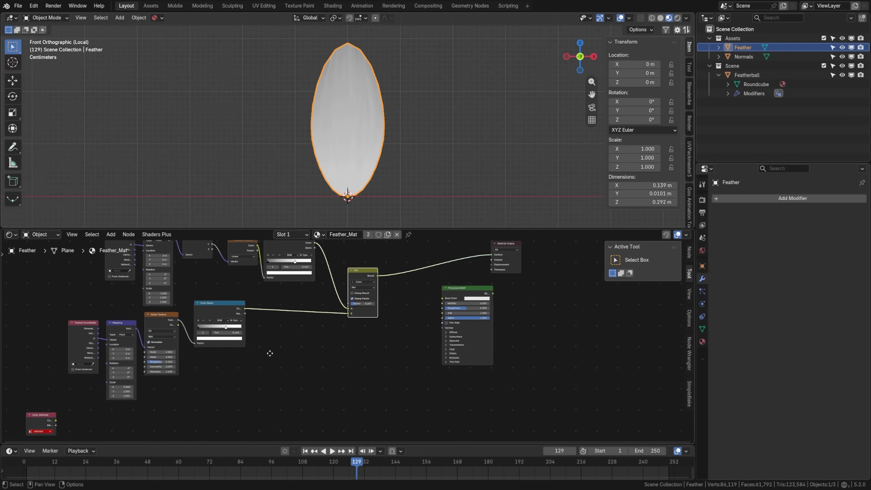
scroll(278, 352, "left", 8)
scroll(279, 352, "down", 4)
scroll(258, 331, "up", 3)
left_click_drag(126, 334, 320, 343)
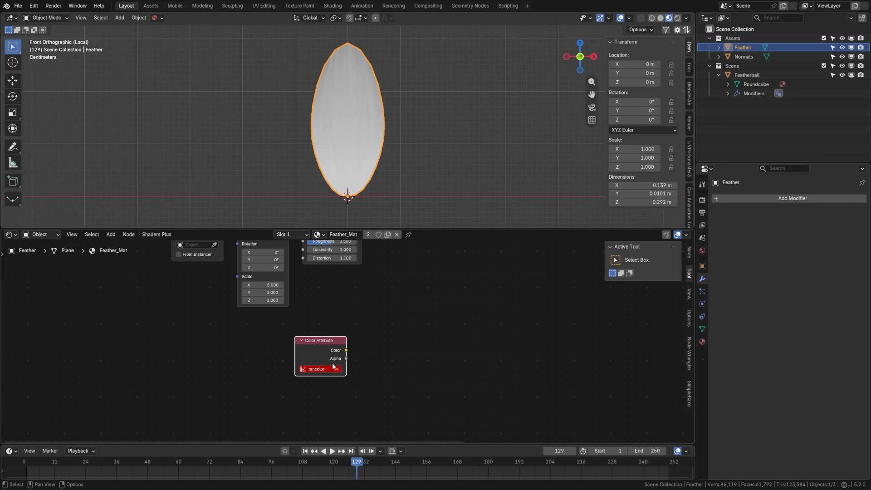
Leave the feather's local view and select the Featherball object.
left_click(410, 177)
key("KP_Divide")
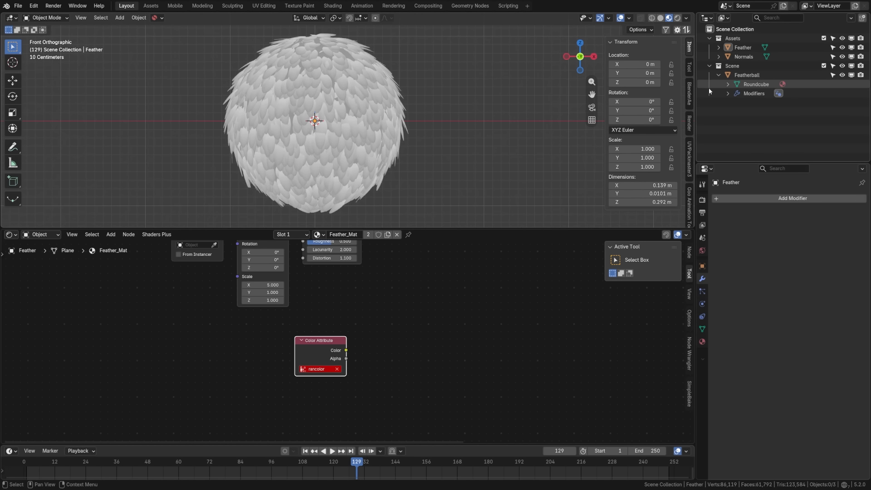
left_click(747, 75)
scroll(367, 290, "down", 2)
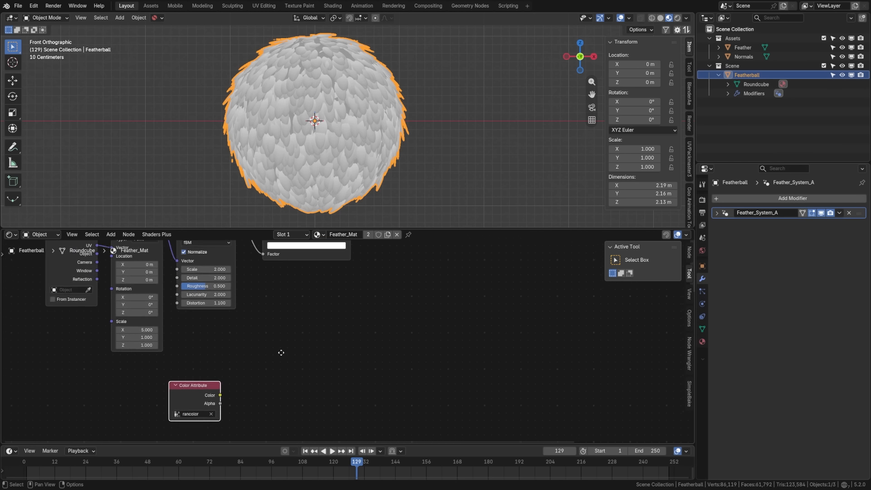
Move the Material Output node further away from the Principled BSDF to make room in the node tree.
left_click_drag(252, 398, 395, 326)
middle_click_drag(402, 320, 271, 368)
middle_click_drag(501, 274, 362, 314)
left_click_drag(354, 280, 446, 283)
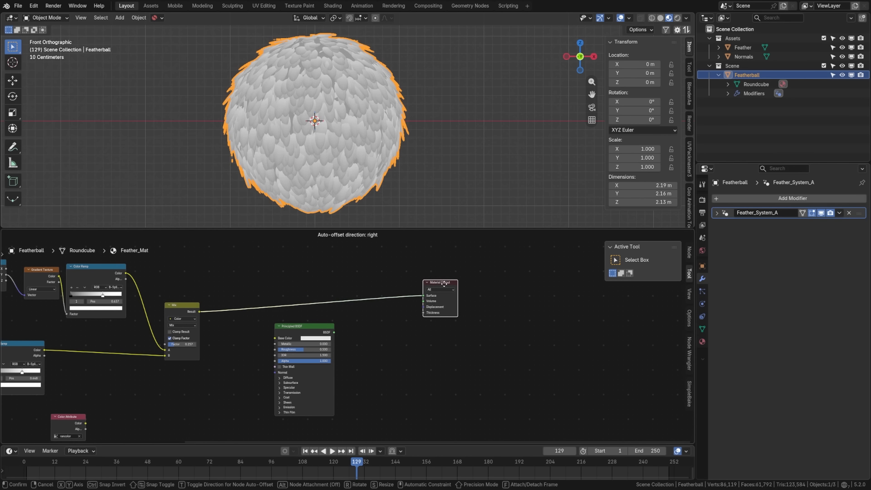
Place the Color Attribute node below the noise Color Ramp and feed its Color output into the Factor of a new Color Ramp.
middle_click_drag(84, 423, 345, 350)
scroll(260, 320, "up", 2)
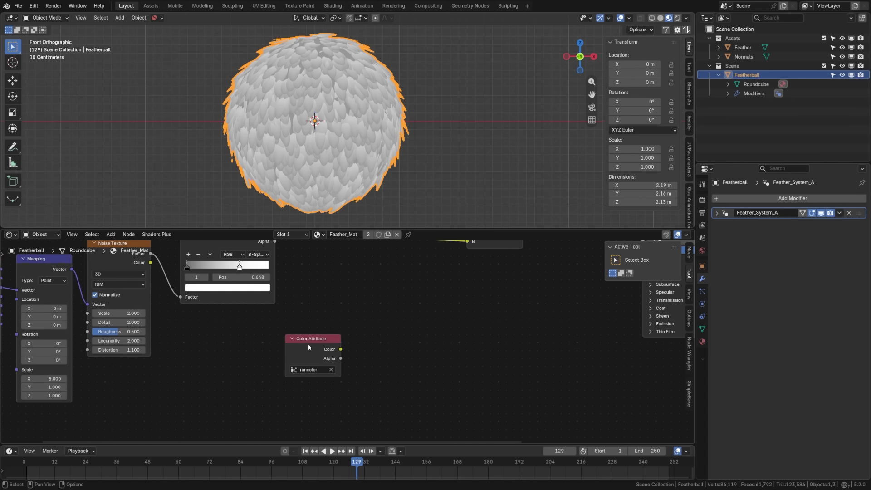
left_click_drag(313, 340, 336, 365)
type("color ramp")
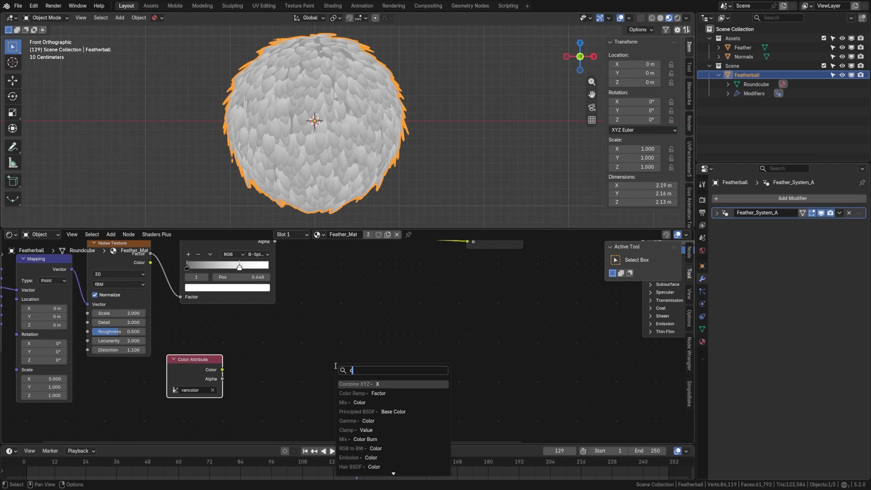
key("Return")
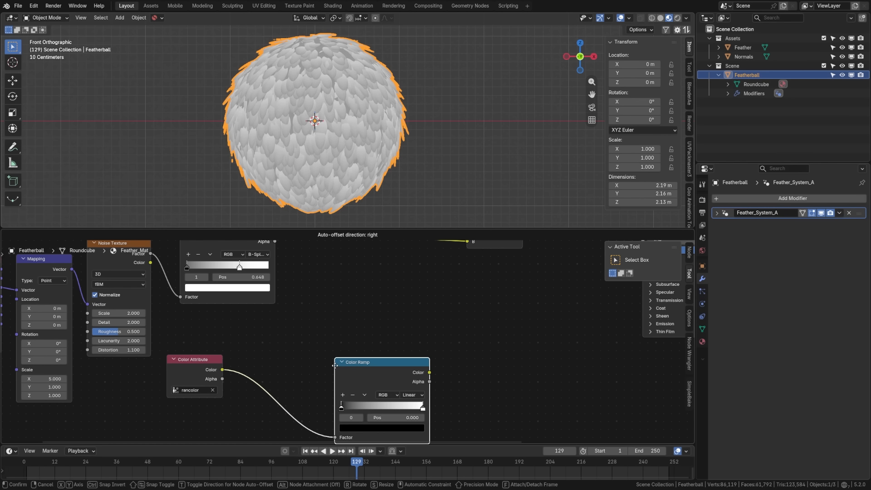
left_click(240, 330)
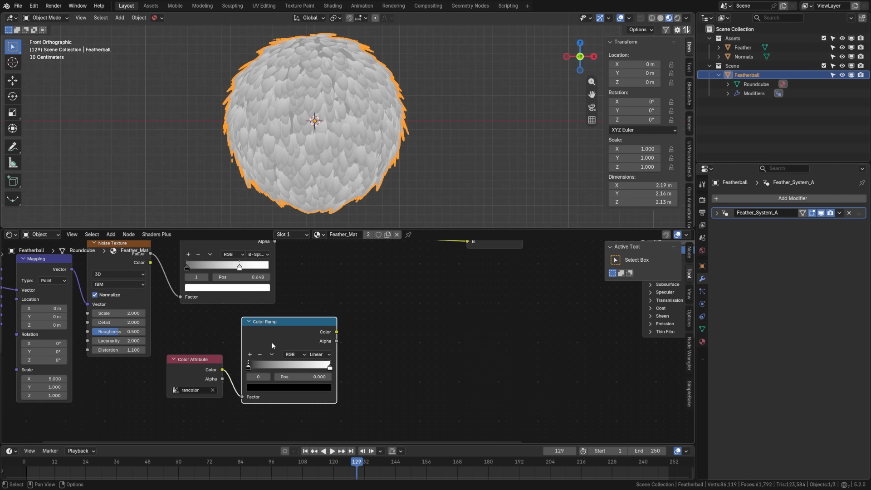
Preview the rancolor Color Ramp on the ball with its black stop at 0 and white stop at 1.
left_click(287, 334, "ctrl+shift")
mouse_move(248, 366)
left_mouse_down()
mouse_move(290, 365)
mouse_move(243, 368)
left_mouse_up()
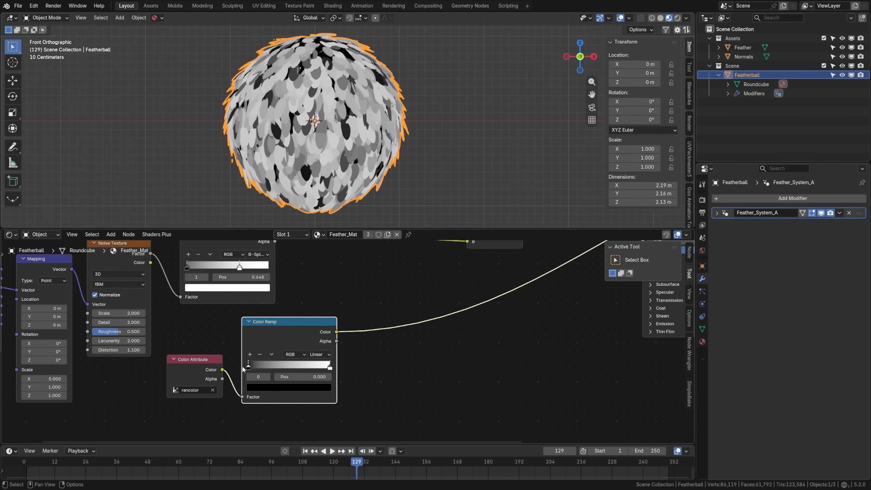
left_click_drag(329, 368, 361, 368)
scroll(381, 363, "down", 2)
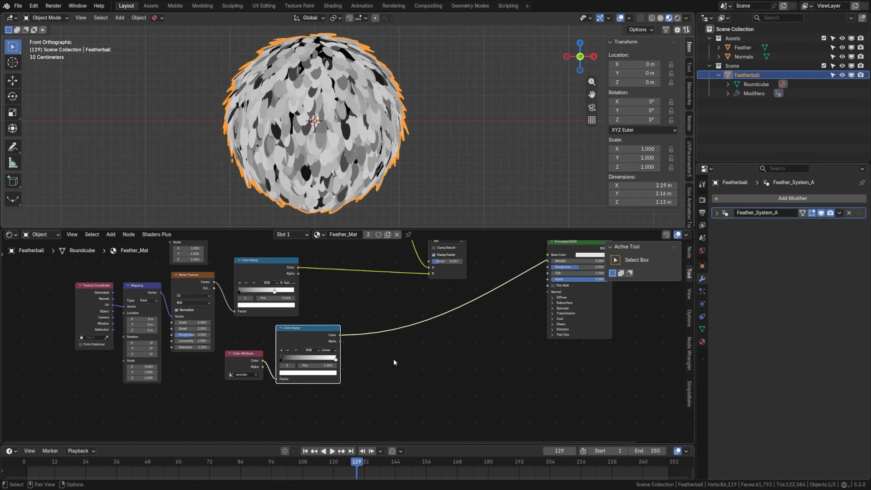
Duplicate the Mix node, place the copy beside the original, and connect the rancolor Color Ramp to the copy's B input.
middle_click_drag(393, 358, 313, 420)
scroll(352, 389, "down", 2)
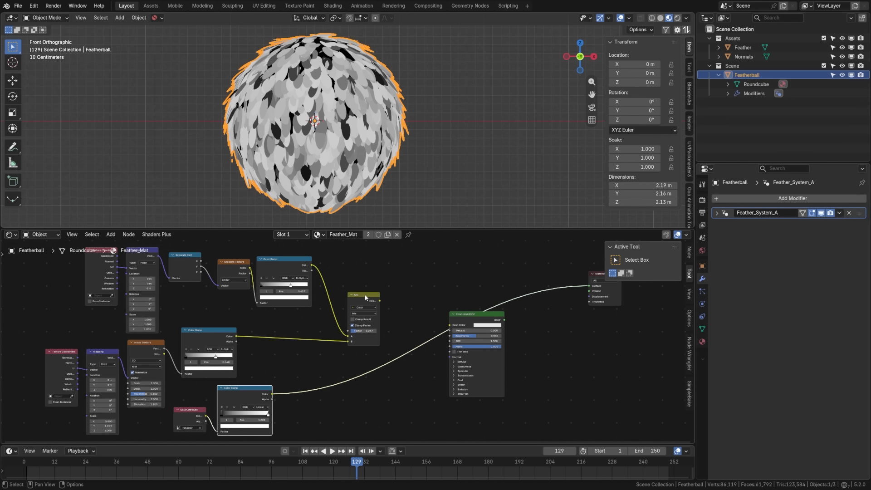
key("shift+d")
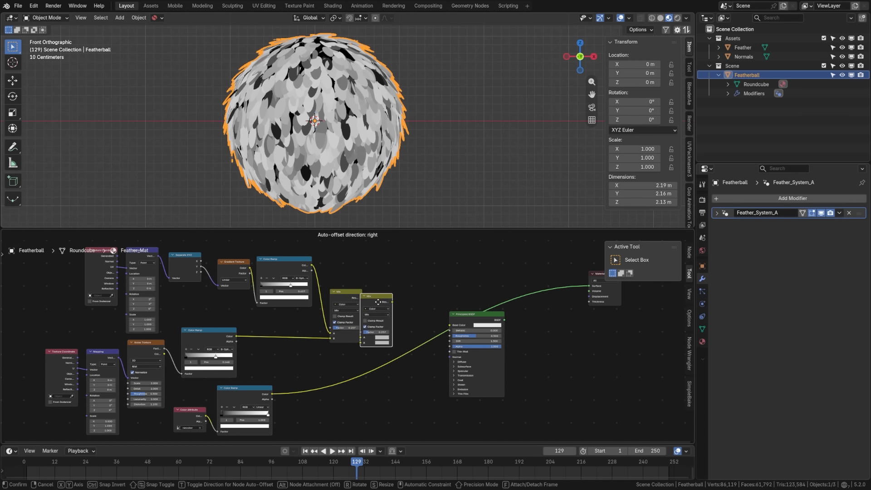
left_click(391, 302)
left_click_drag(450, 325, 378, 340)
scroll(379, 343, "up", 2)
middle_click_drag(380, 344, 341, 360)
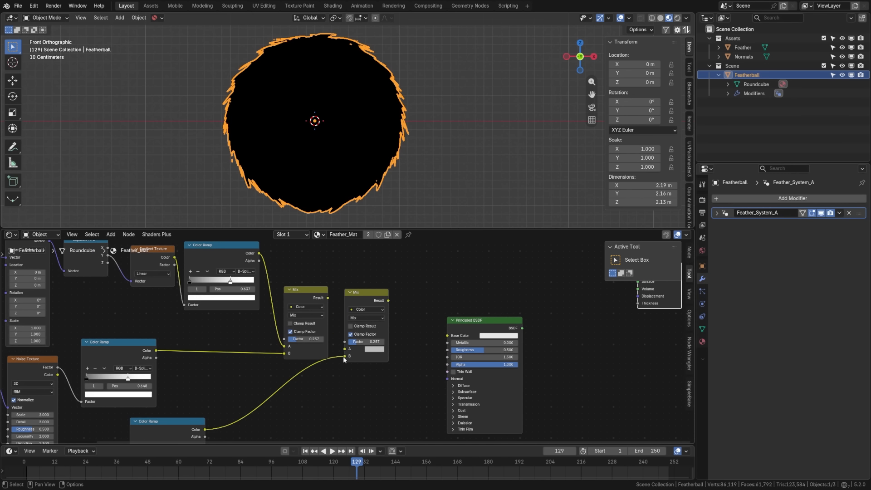
Connect the first Mix node's Result to the duplicated Mix node's A input and preview the copy on the ball.
left_click_drag(328, 298, 344, 348)
left_click_drag(370, 296, 369, 319)
left_click(370, 377, "ctrl+shift")
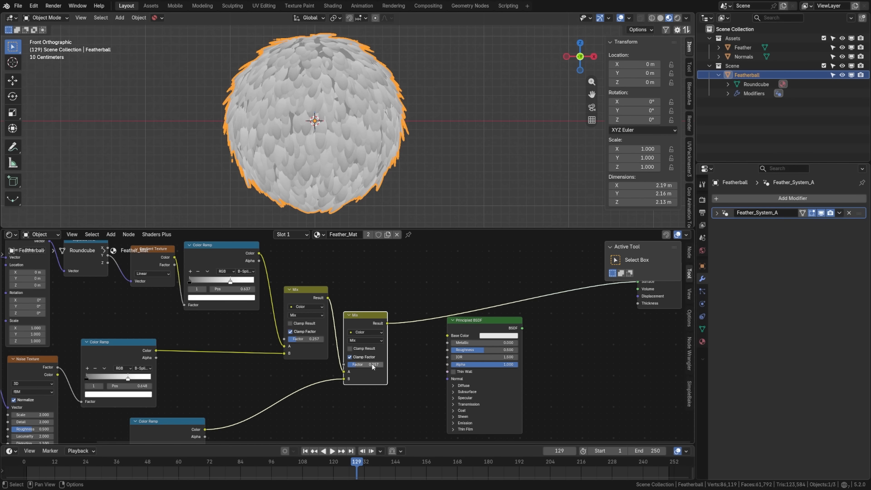
Set the duplicated Mix node's Factor to 0.250.
mouse_move(373, 367)
left_mouse_down()
mouse_move(384, 367)
mouse_move(349, 366)
mouse_move(363, 366)
left_mouse_up()
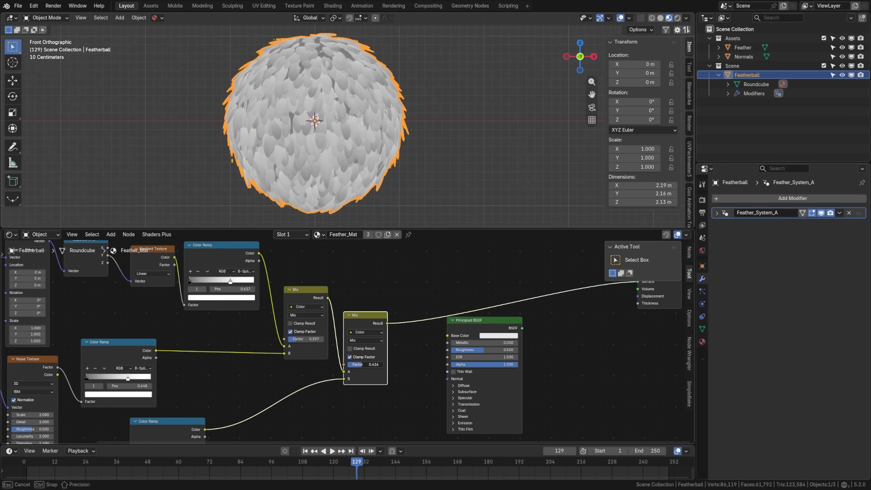
left_click(363, 366)
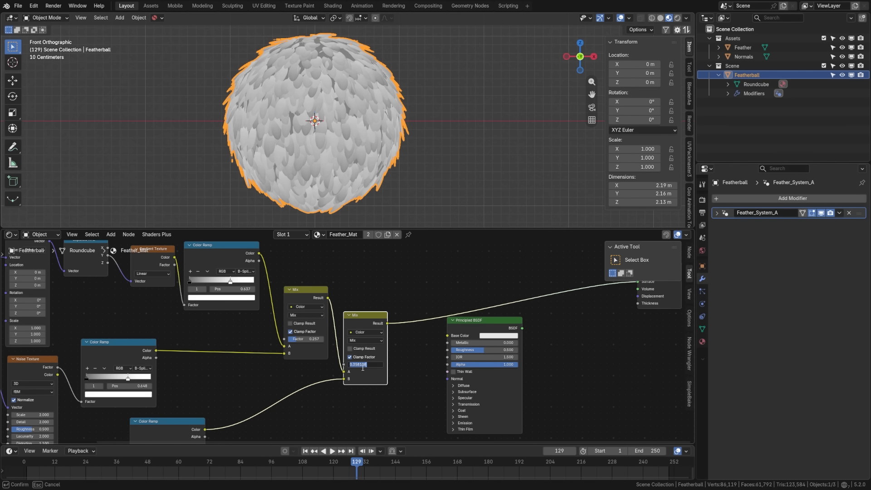
key("Return")
Move the Principled BSDF and Material Output nodes further from the Mix nodes to make room in the node tree.
scroll(361, 366, "right", 10)
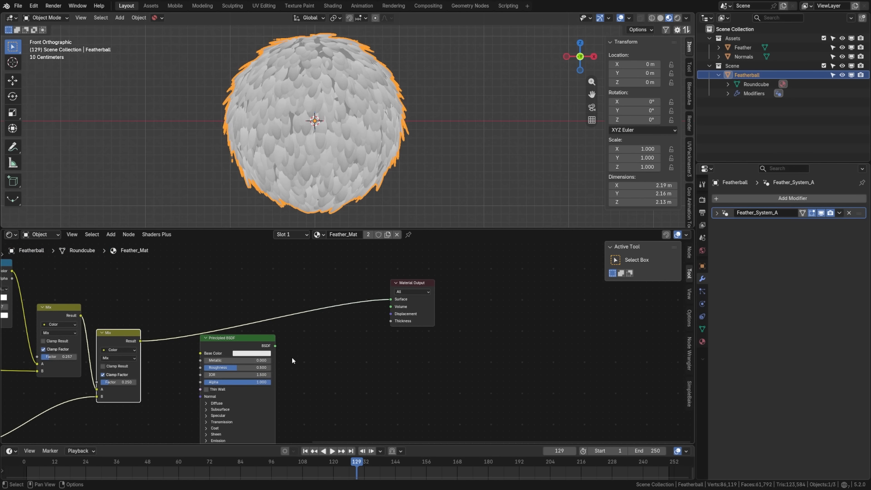
left_click_drag(237, 338, 326, 351)
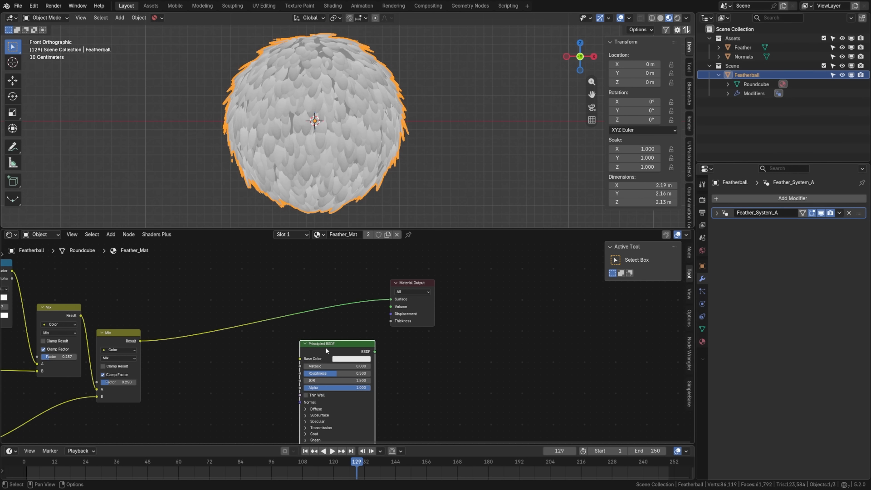
left_click_drag(413, 285, 464, 291)
Insert a new Color Ramp on the link between the second Mix node and the Material Output.
middle_click_drag(243, 361, 278, 339)
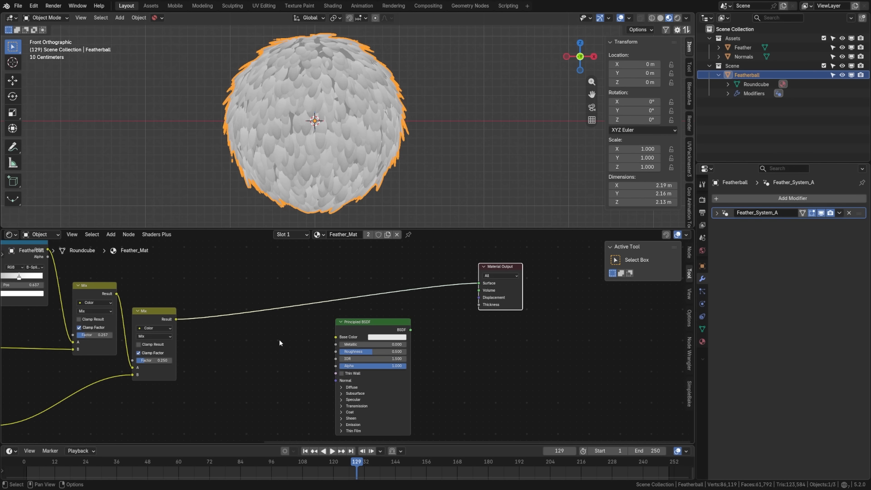
key("shift+a")
left_click(253, 344)
type("color r")
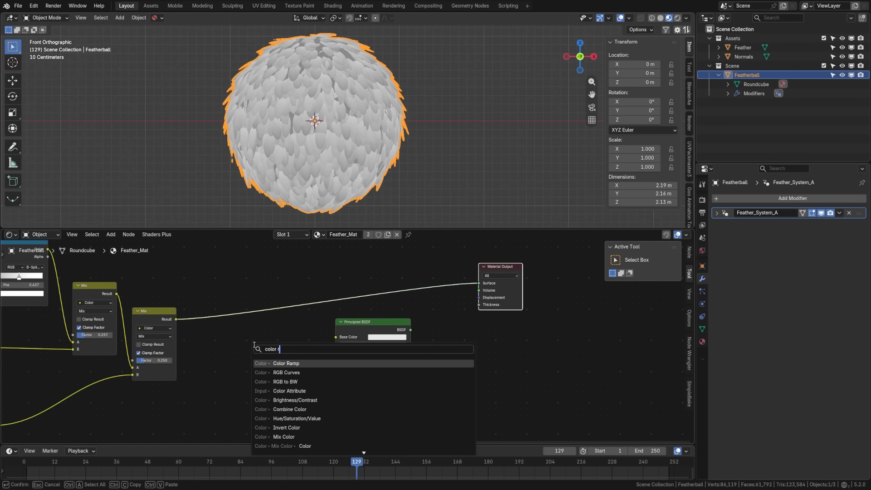
key("Return")
left_click(213, 309)
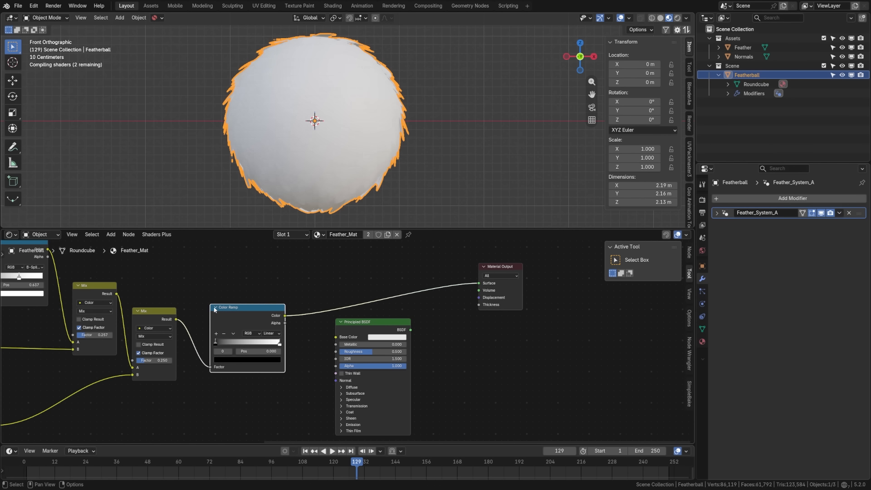
Move the new Color Ramp's white stop to 0.766, then colour the first stop light orange and the second stop darker orange.
scroll(238, 347, "up", 2)
left_click_drag(249, 346, 225, 345)
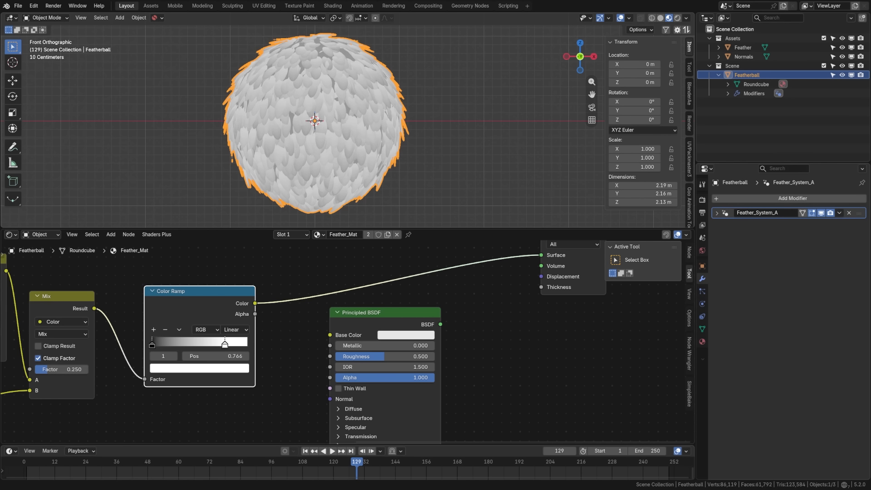
left_click(151, 344)
key("ctrl+v")
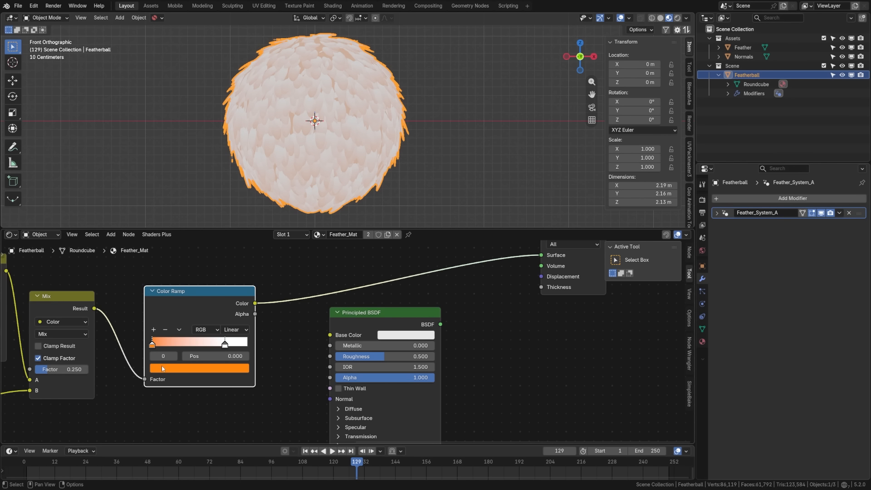
left_click(225, 344)
key("ctrl+v")
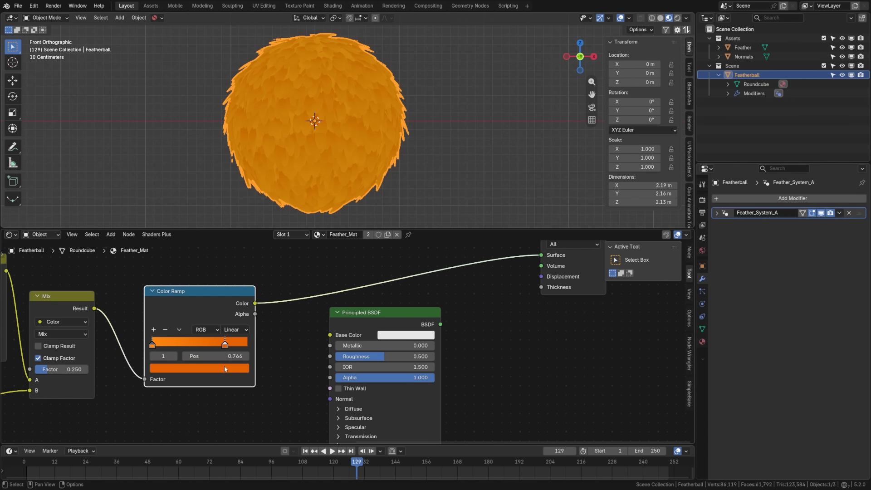
left_click(333, 213)
left_click_drag(202, 297, 200, 301)
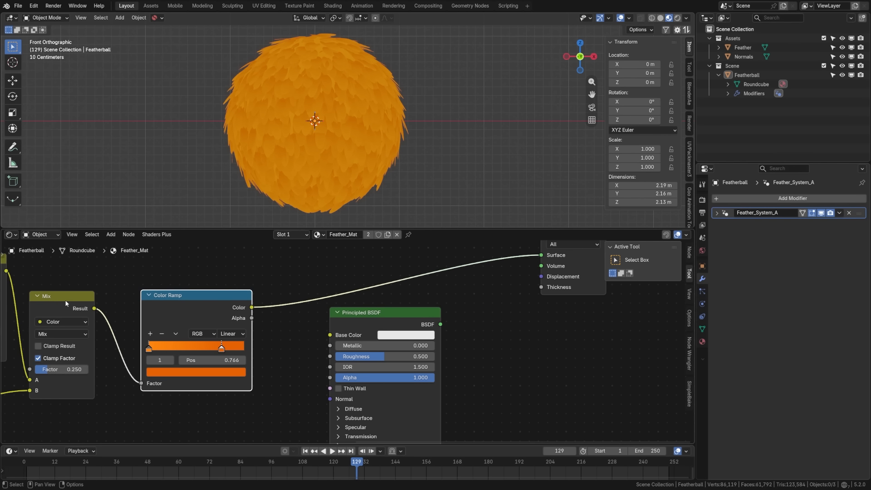
Insert the Principled BSDF between the orange Color Ramp and the Material Output, and set its Roughness to 1.
middle_click_drag(205, 312, 133, 314)
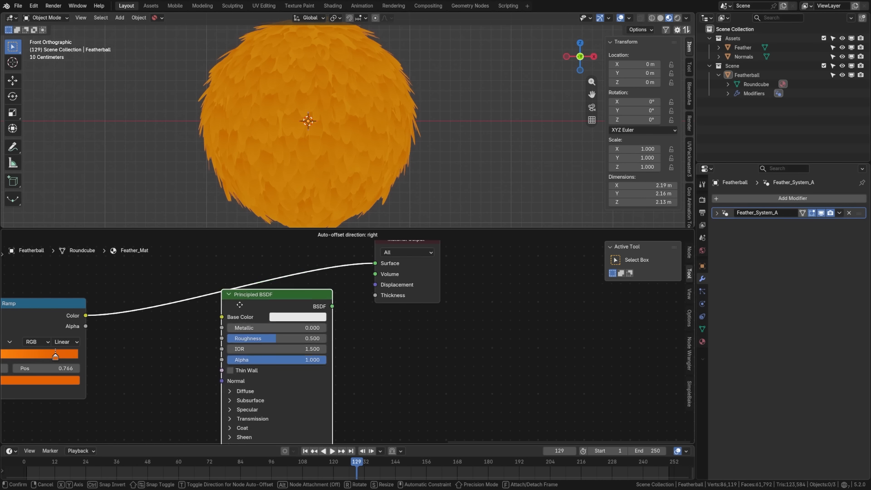
left_click_drag(242, 248, 235, 285)
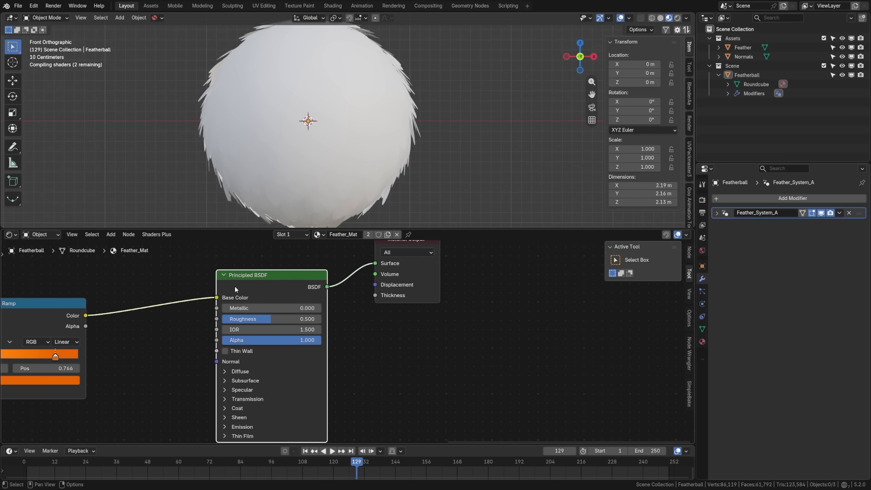
left_click_drag(424, 293, 451, 311)
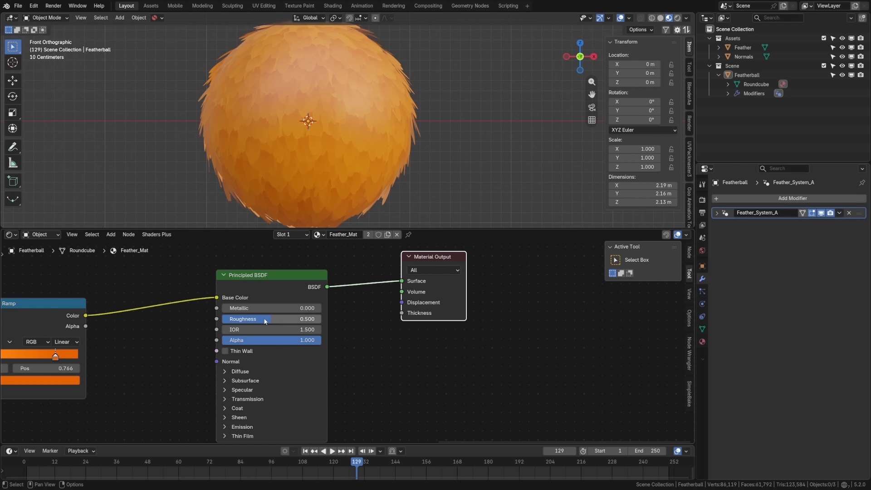
left_click_drag(262, 321, 321, 317)
middle_click_drag(190, 321, 266, 295)
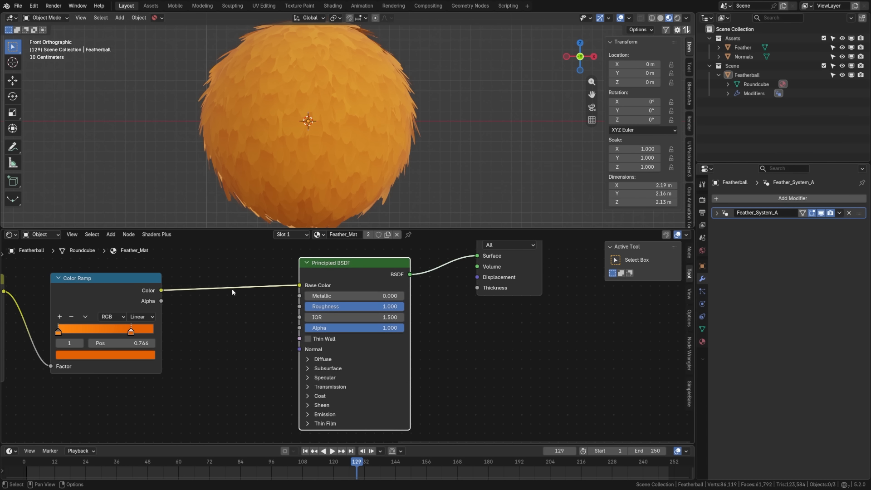
Add a Layer Weight node above the second Mix node.
scroll(232, 289, "down", 3)
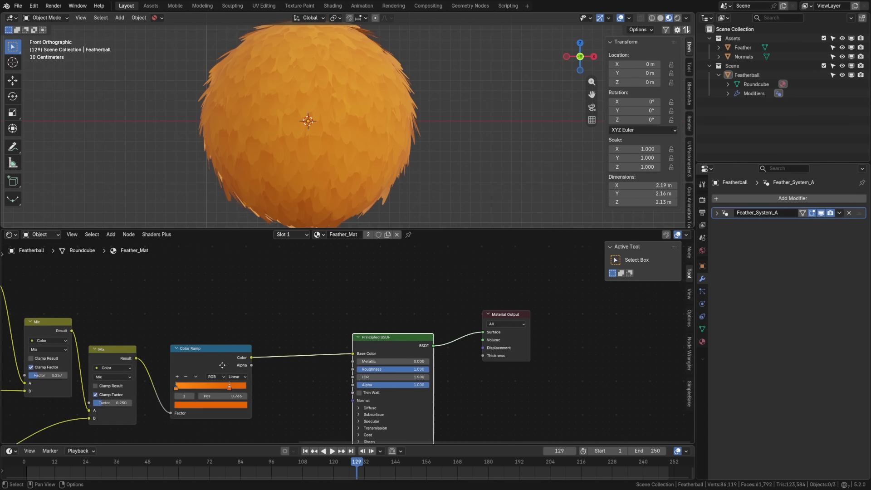
key("shift+a")
left_click(214, 295)
type("layer ")
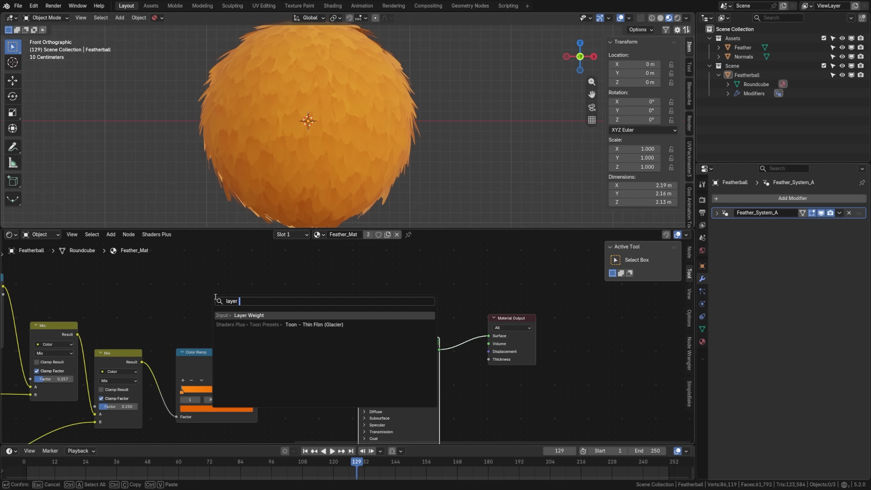
type("weigh")
key("Return")
left_click(118, 267)
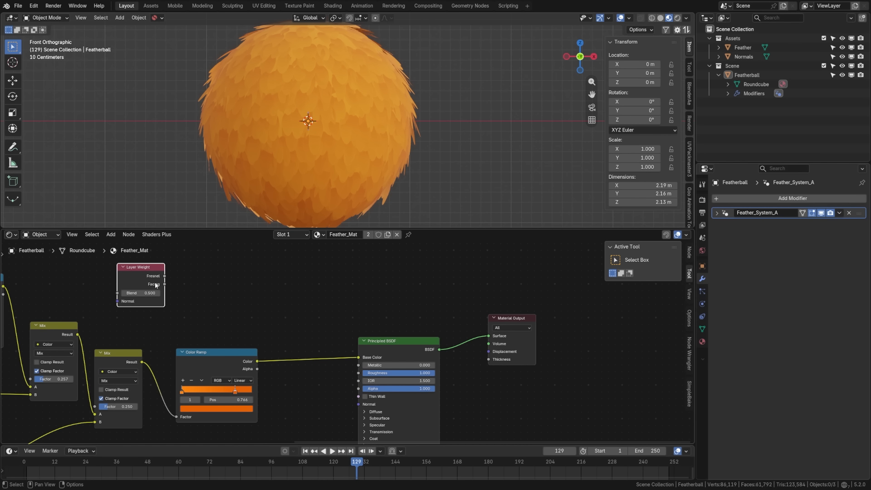
left_click_drag(155, 280, 144, 284)
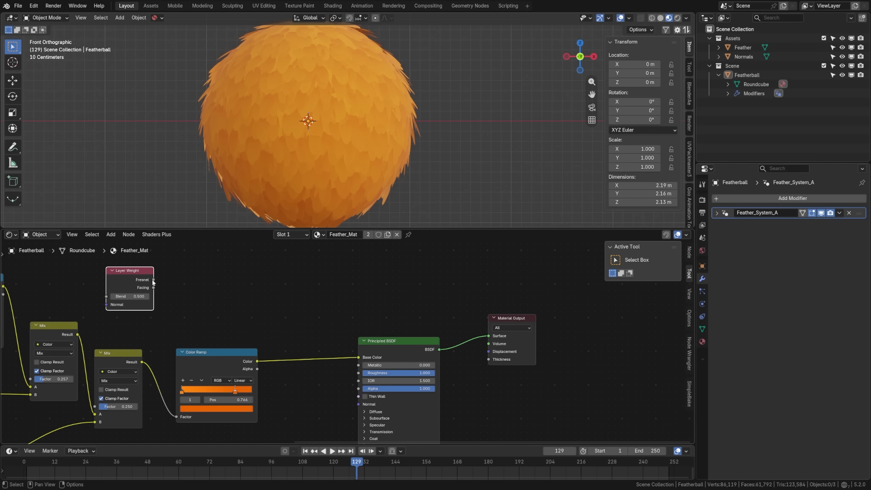
Feed the Layer Weight's Fresnel output into a new Color Ramp placed above the orange Color Ramp.
left_click_drag(153, 280, 184, 304)
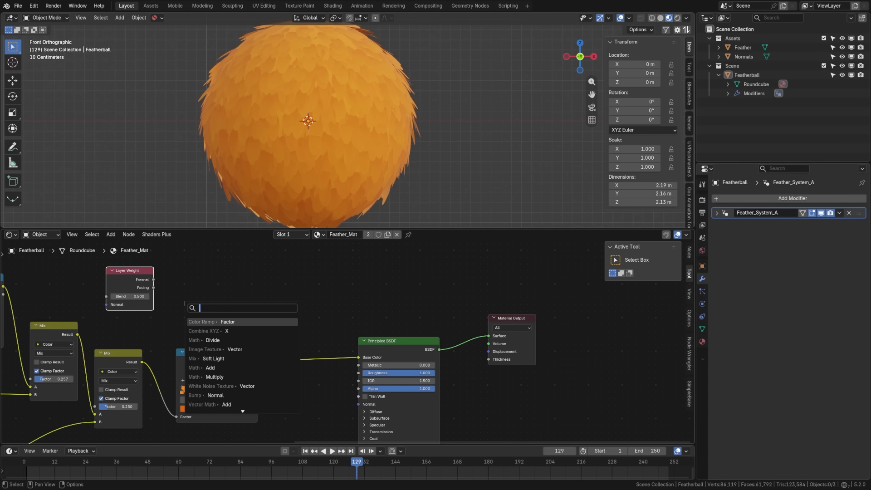
type("c")
key("Return")
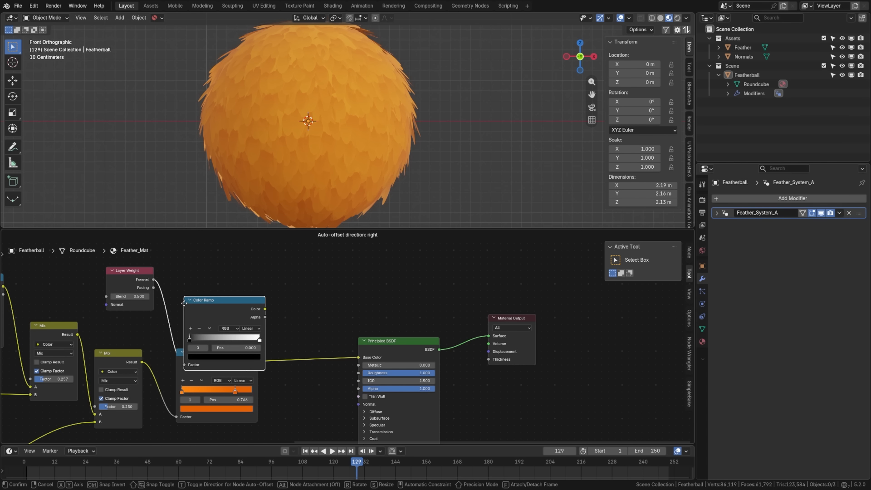
left_click(177, 270)
Preview the Fresnel Color Ramp while moving its black stop to 0.136, then return the preview to the Principled BSDF.
left_click(206, 279, "ctrl+shift")
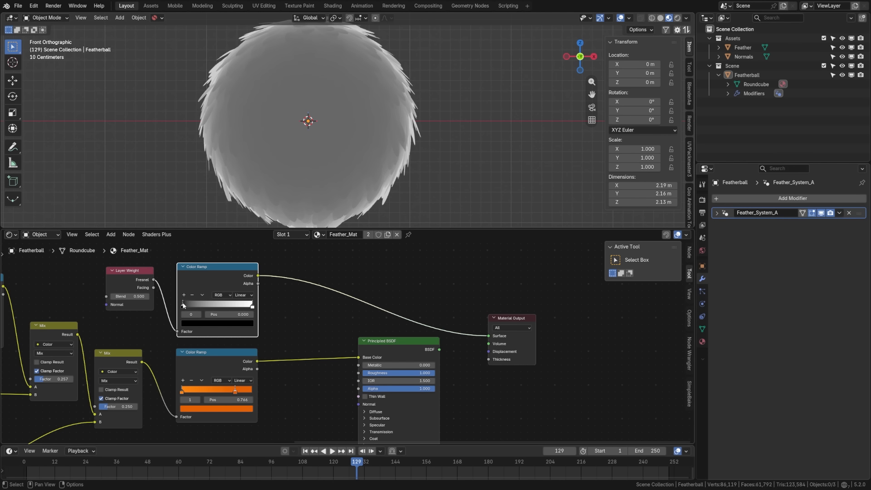
left_click_drag(183, 303, 192, 304)
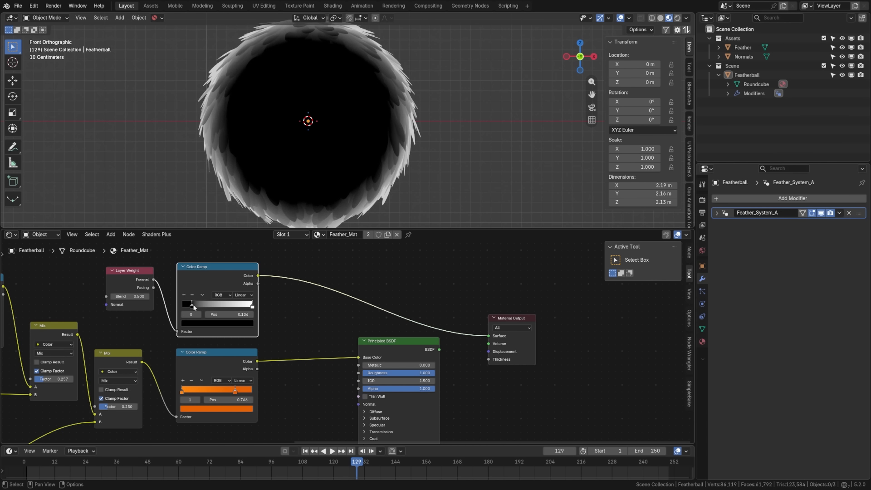
middle_click_drag(239, 327, 62, 296)
left_click(255, 316, "ctrl+shift")
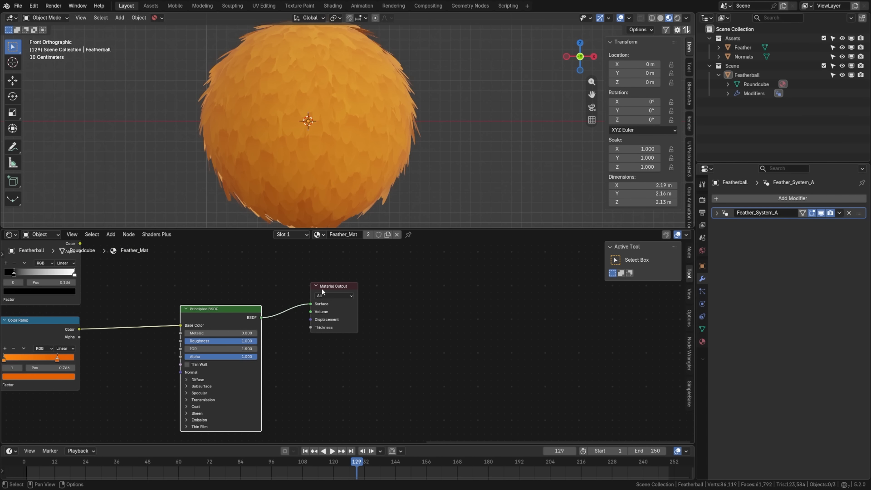
Move the Principled BSDF and Material Output together, well away from the Color Ramps.
left_click_drag(376, 276, 233, 338)
key("g")
left_click(444, 340)
Insert a Hue/Saturation/Value node between the orange Color Ramp and the Principled BSDF's Base Color.
key("shift+a")
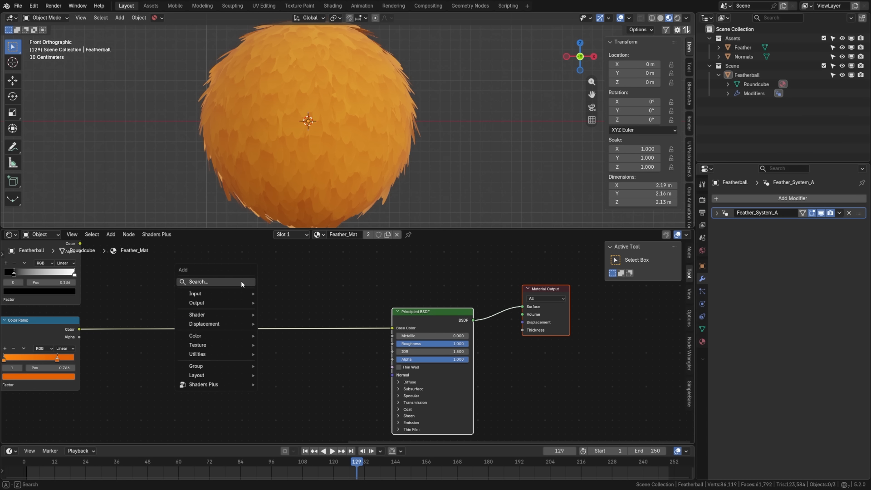
left_click(241, 280)
type("hue s")
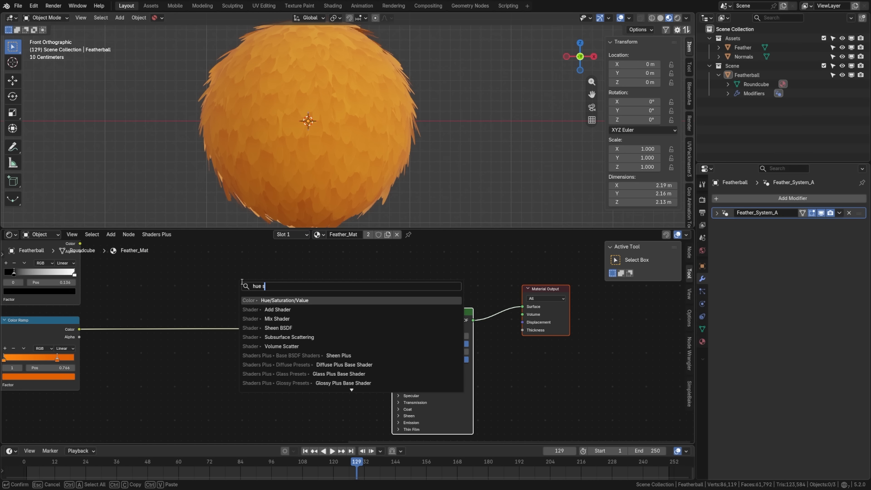
key("Return")
left_click(228, 307)
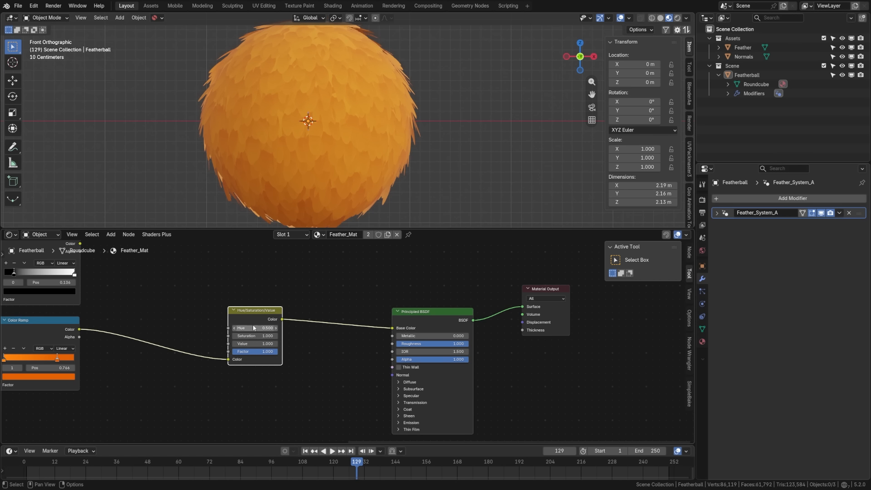
mouse_move(255, 327)
left_mouse_down()
mouse_move(344, 328)
mouse_move(255, 328)
left_mouse_up()
Connect the Fresnel Color Ramp's Color output to the Hue/Saturation/Value node's Factor and set the node's Value to 5.
middle_click_drag(149, 313, 175, 339)
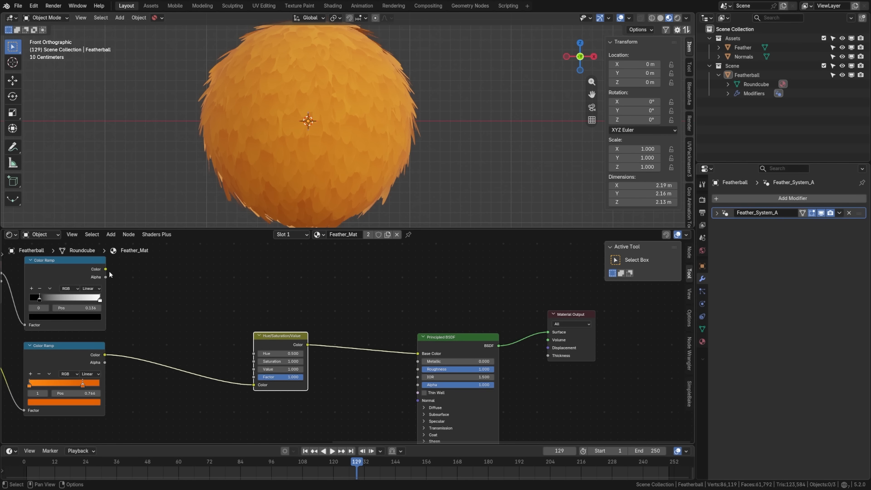
left_click_drag(106, 270, 254, 377)
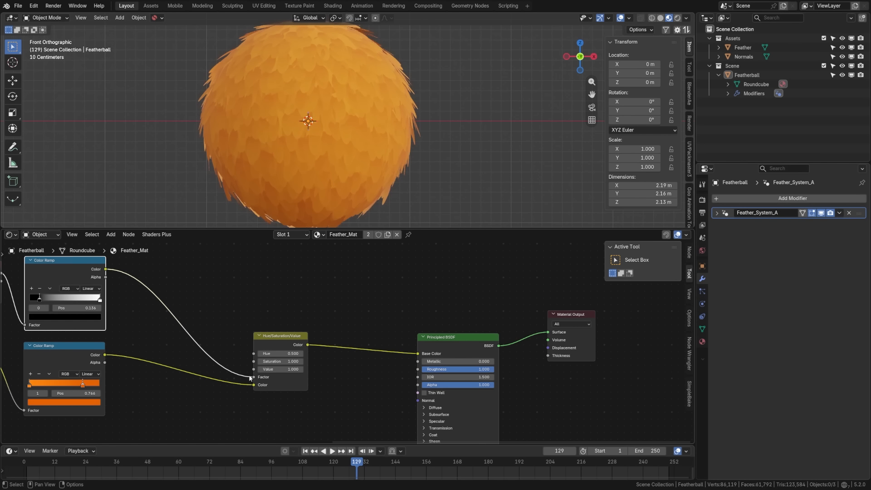
scroll(289, 384, "up", 4)
middle_click_drag(289, 385, 305, 349)
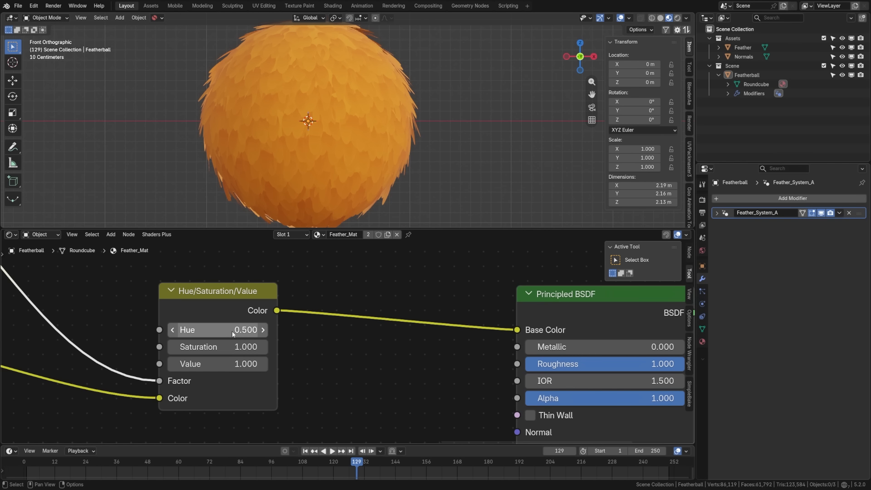
left_click(232, 363)
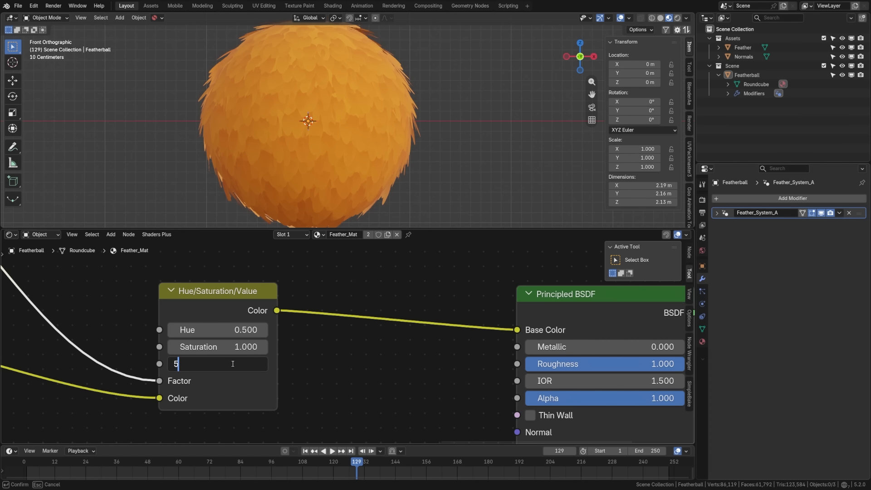
key("Return")
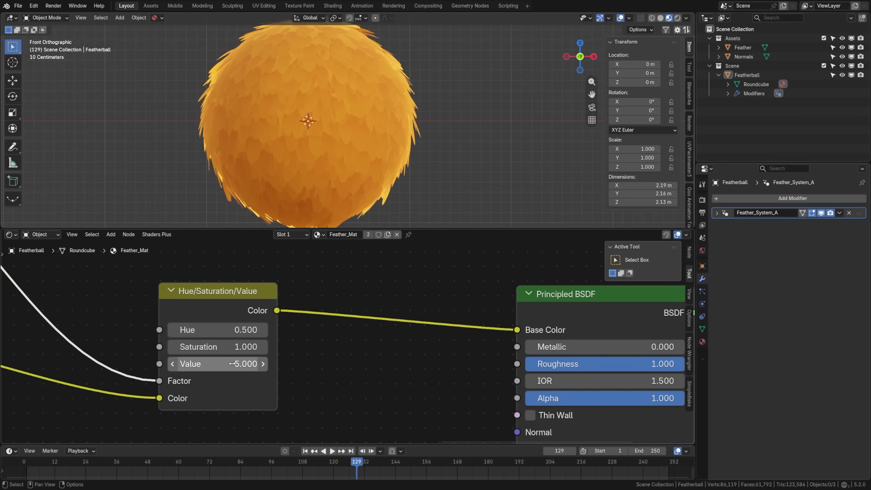
scroll(324, 150, "down", 3)
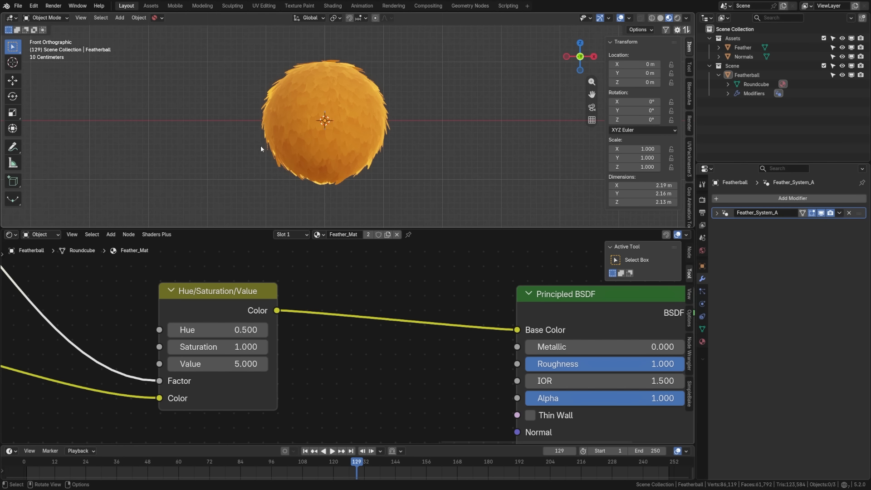
scroll(345, 148, "down", 1)
scroll(345, 147, "up", 2)
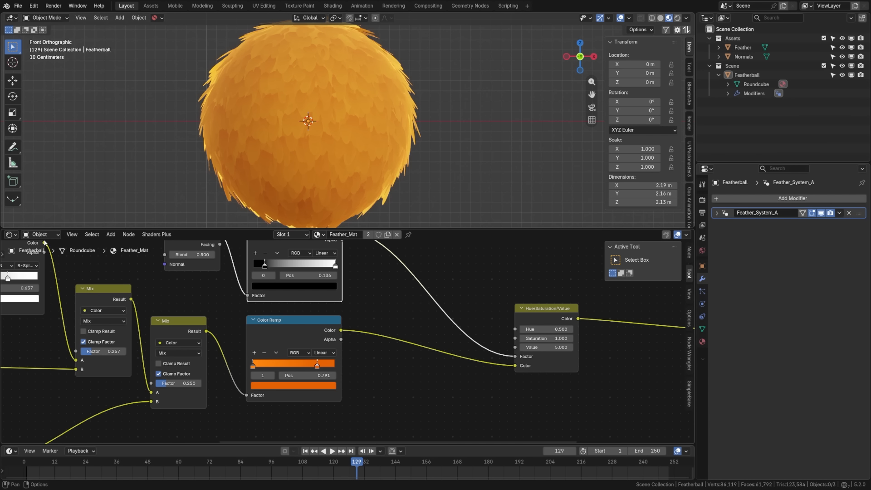
Mute the Free Normals nodes in Feather_System_A to compare the shading, then unmute them and return to Feather_Mat's shader nodes.
left_click(9, 234)
left_click(43, 287)
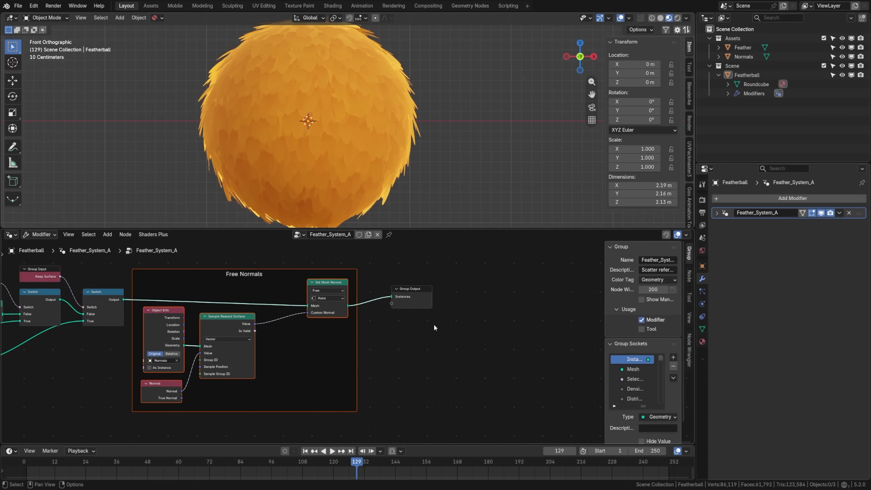
scroll(433, 325, "down", 2)
left_click_drag(181, 273, 344, 404)
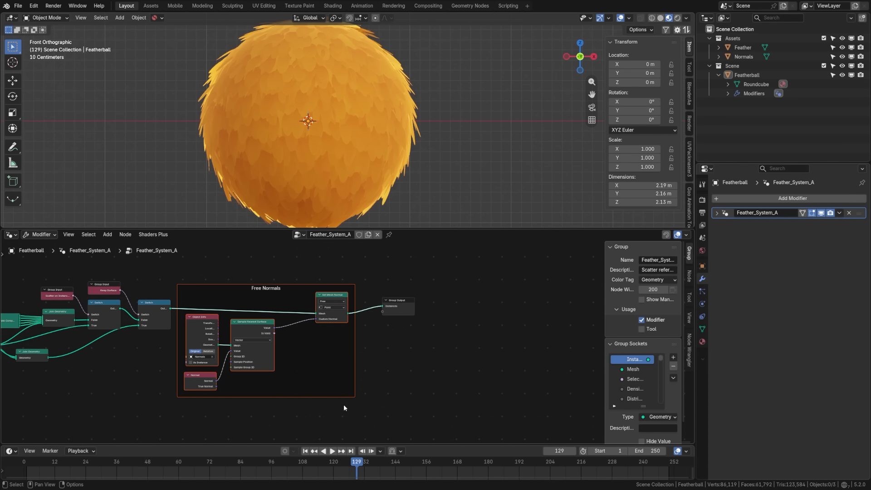
key("m")
key("m")
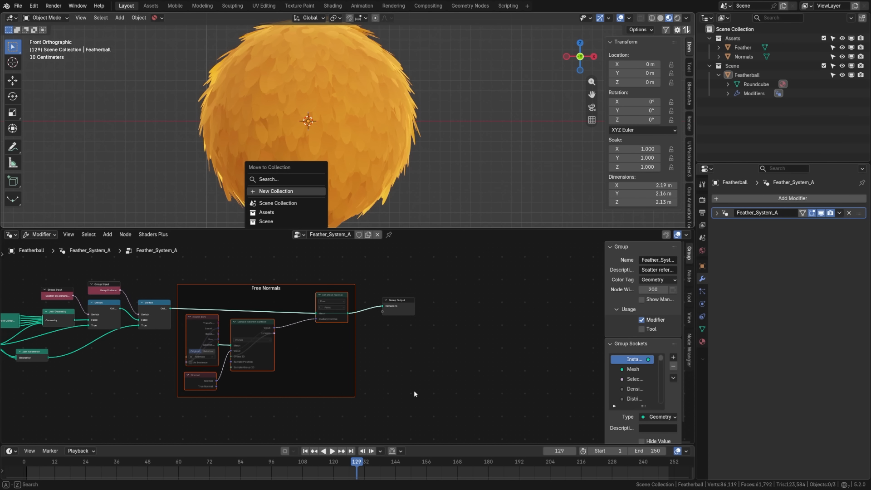
mouse_move(197, 269)
left_mouse_down()
mouse_move(301, 402)
mouse_move(344, 410)
left_mouse_up()
key("m")
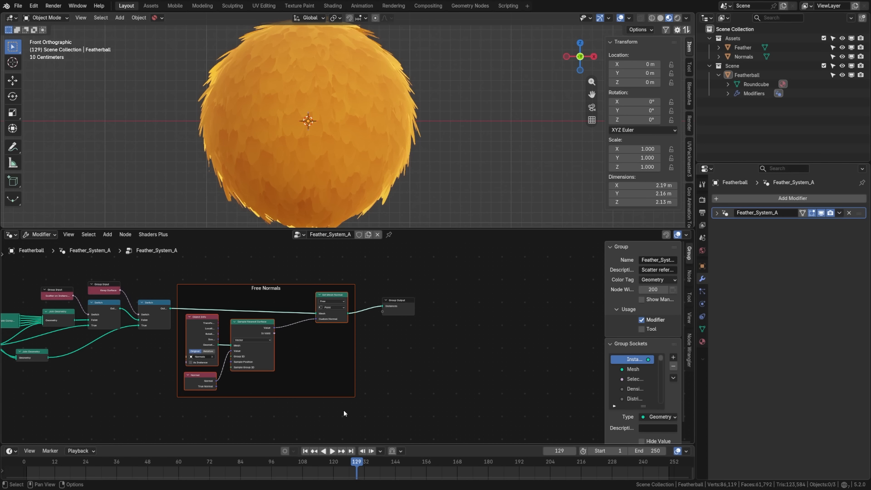
left_click(14, 235)
left_click(32, 307)
Move the orange Color Ramp's second stop to 0.868 and raise the first Mix node's Factor to 0.696.
scroll(224, 335, "up", 2)
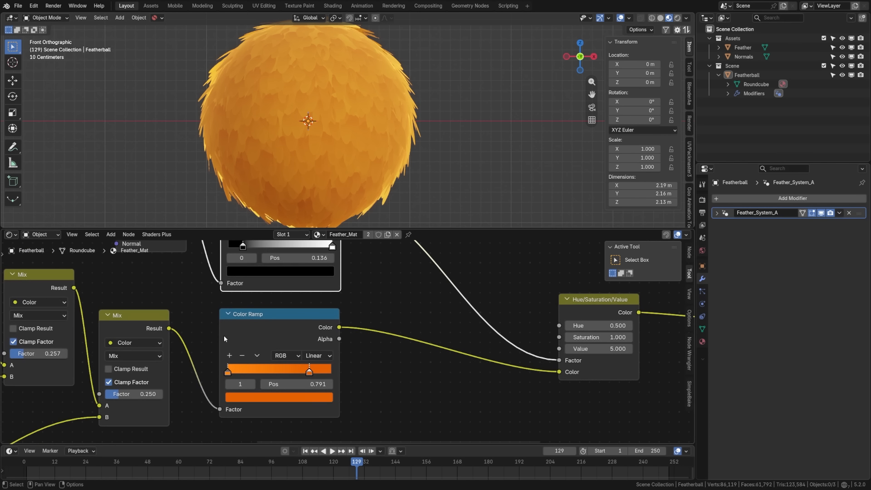
middle_click_drag(224, 336, 272, 348)
mouse_move(360, 387)
left_mouse_down()
mouse_move(373, 389)
mouse_move(364, 388)
left_mouse_up()
middle_click_drag(200, 358, 332, 341)
mouse_move(227, 350)
left_mouse_down()
mouse_move(211, 350)
mouse_move(226, 350)
left_mouse_up()
left_click_drag(234, 350, 231, 350)
Lower the first Mix node's Factor slightly to 0.662 and check the feather ball near and far.
scroll(298, 159, "down", 3)
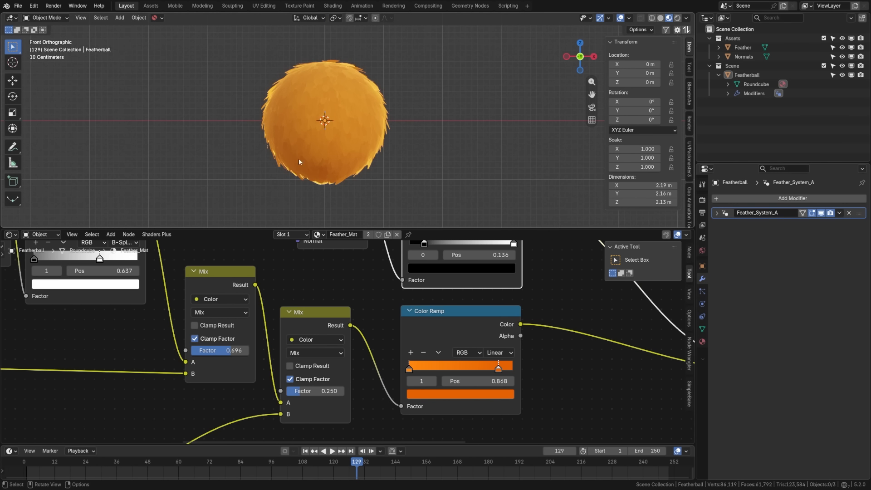
scroll(337, 195, "up", 4)
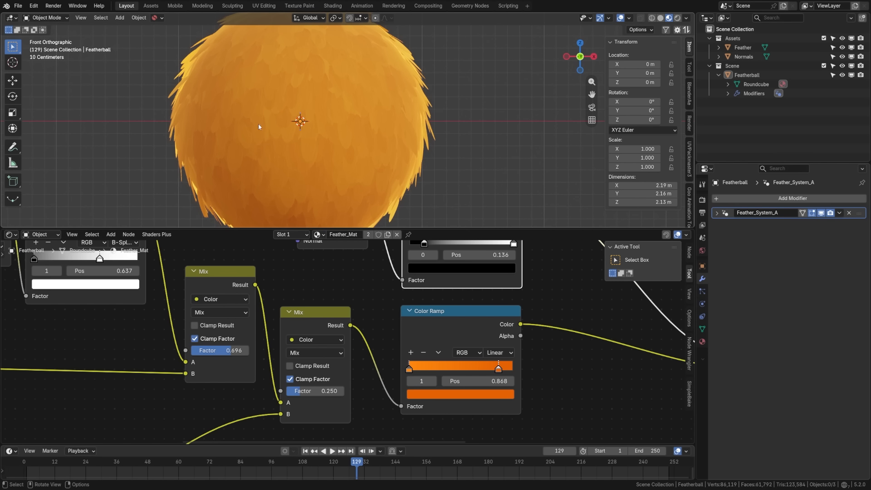
left_click_drag(231, 350, 225, 350)
scroll(281, 352, "down", 2)
scroll(303, 171, "down", 4)
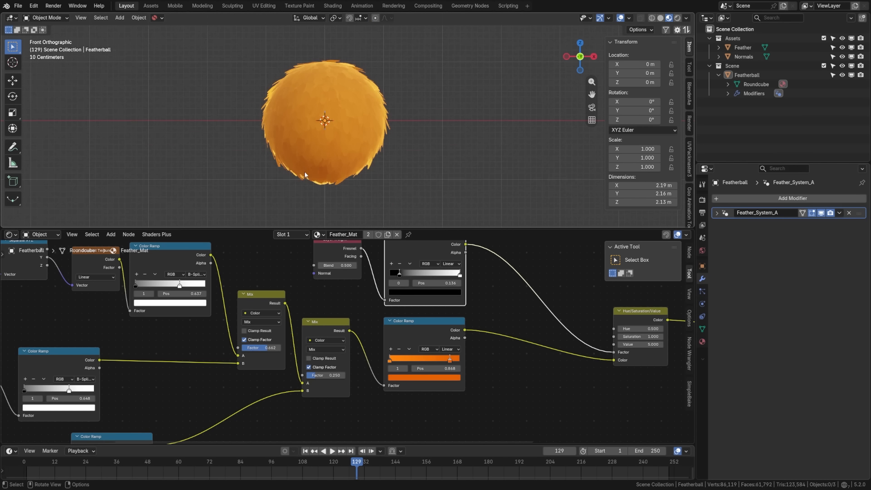
scroll(304, 171, "up", 3)
scroll(304, 172, "down", 2)
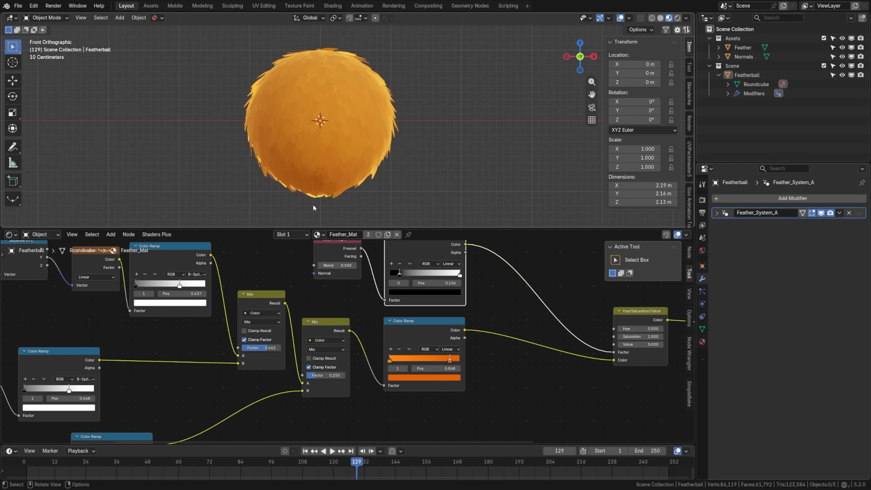
Enable Raytracing in the EEVEE render settings and inspect the feathers up close.
left_click(702, 200)
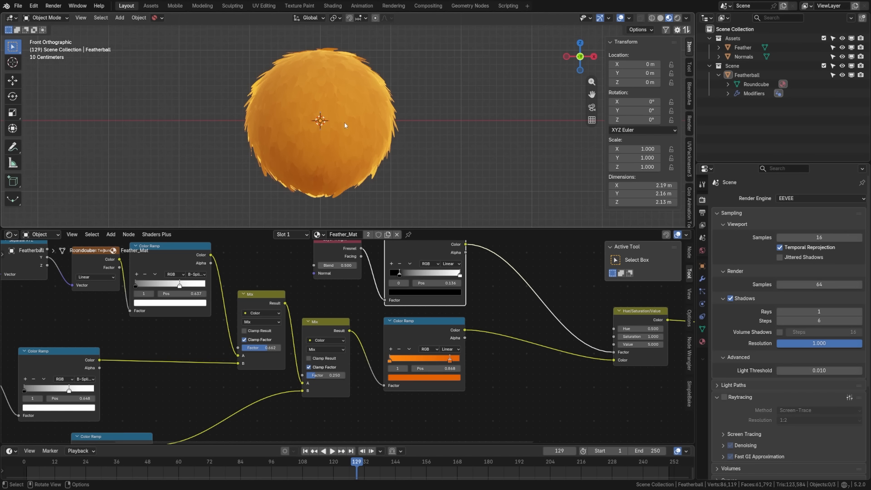
left_click(724, 398)
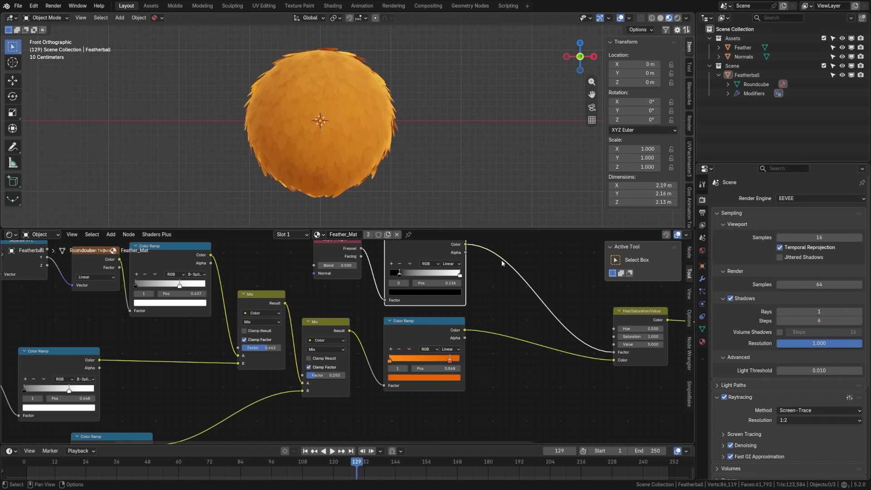
scroll(184, 82, "up", 4)
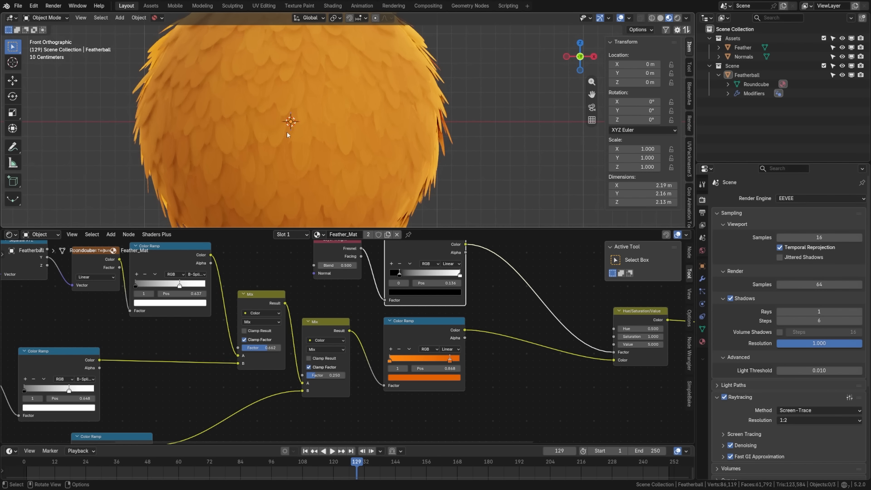
scroll(286, 136, "down", 3)
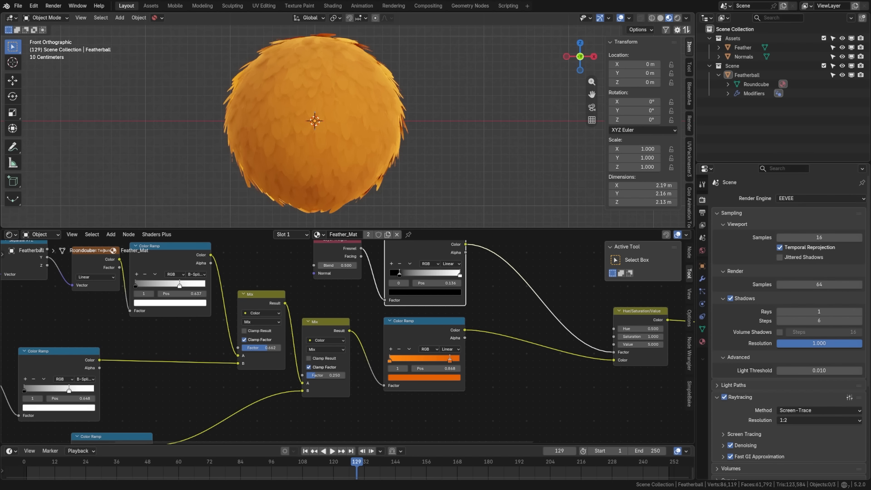
Expand the Raytracing subsections and compare the feather ball with Fast GI Approximation off and on.
left_click(724, 433)
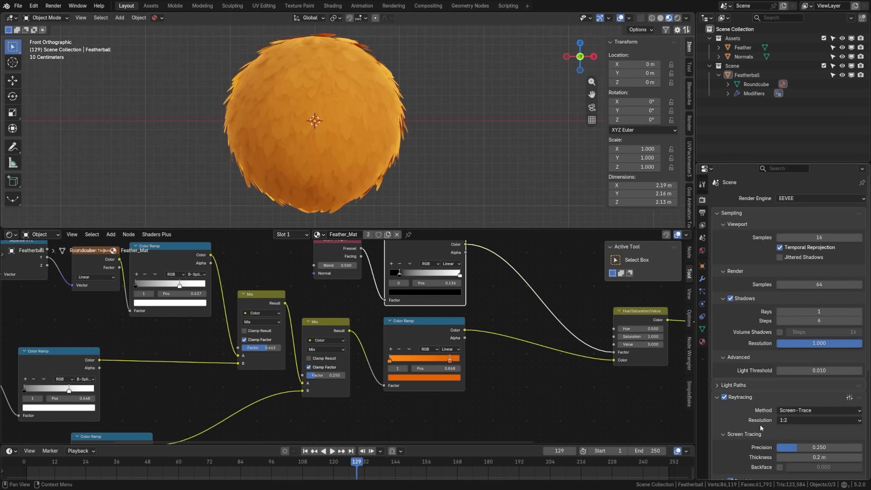
scroll(760, 424, "down", 3)
left_click(723, 419)
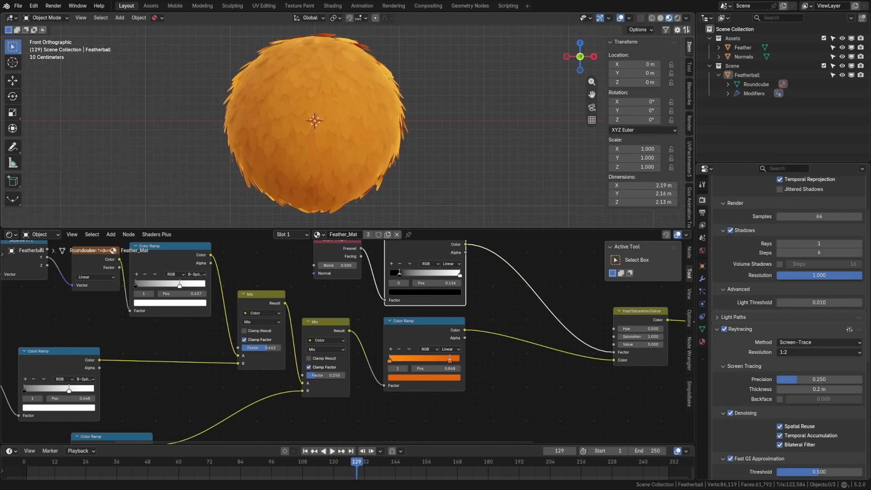
scroll(750, 385, "down", 4)
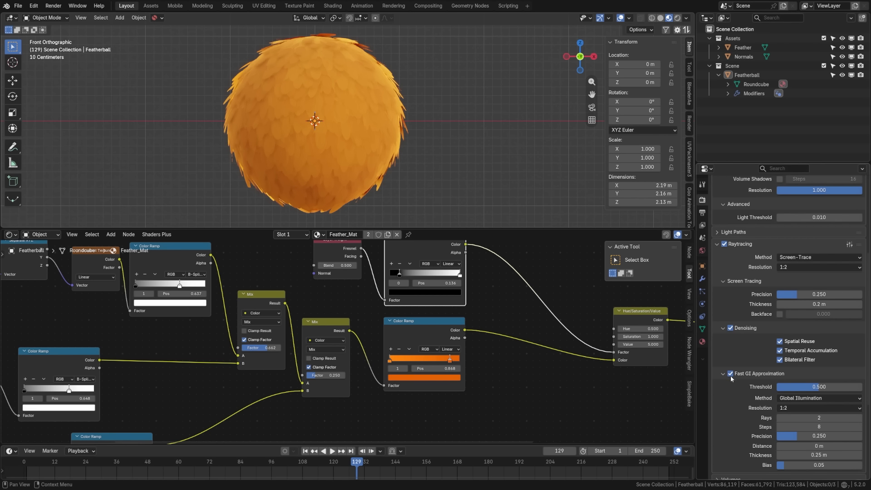
left_click(730, 373)
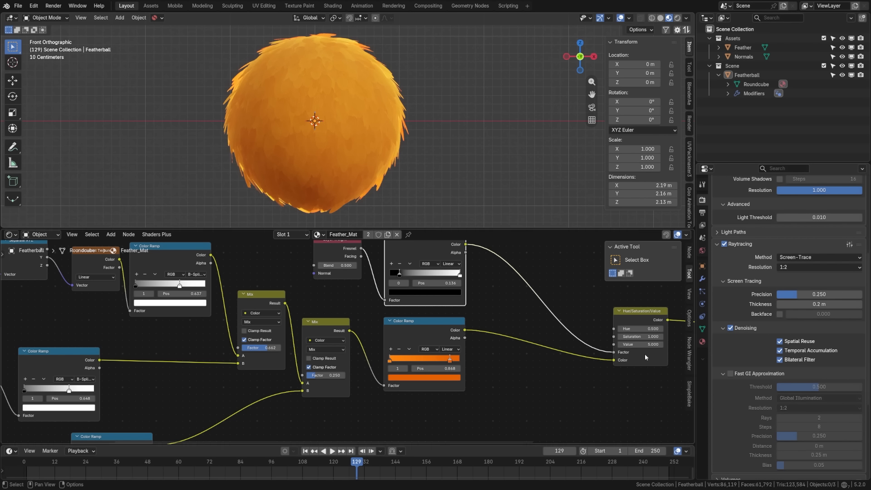
left_click(730, 374)
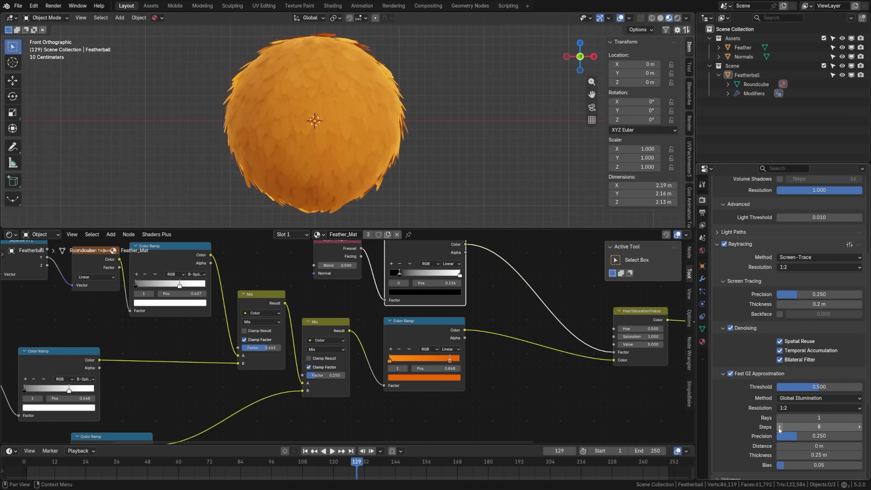
Set Fast GI Approximation to 1 ray, 4 steps, a thickness of 0.1 m and a bias of 0.25.
left_click(808, 428)
type("4")
key("Return")
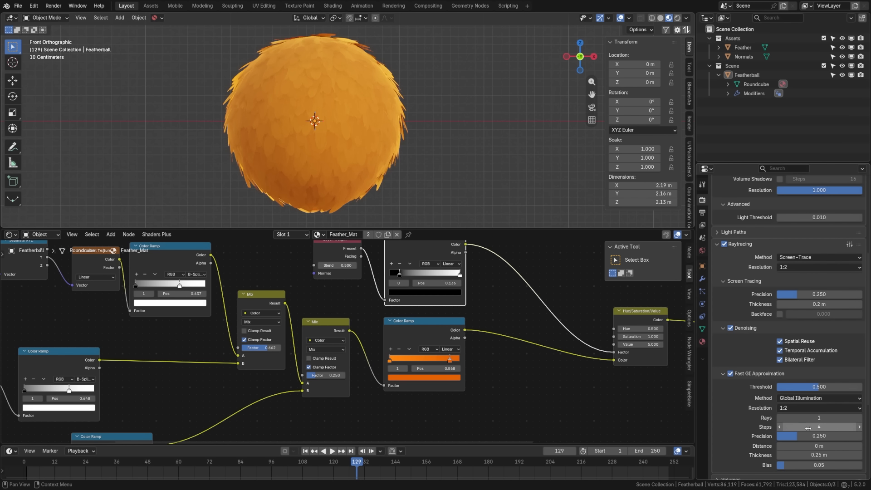
left_click(820, 455)
type("0.1")
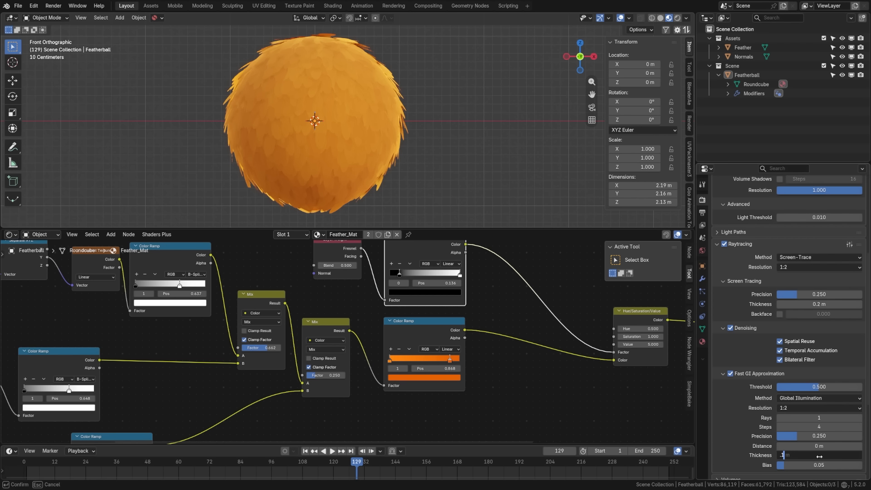
key("Return")
left_click(814, 464)
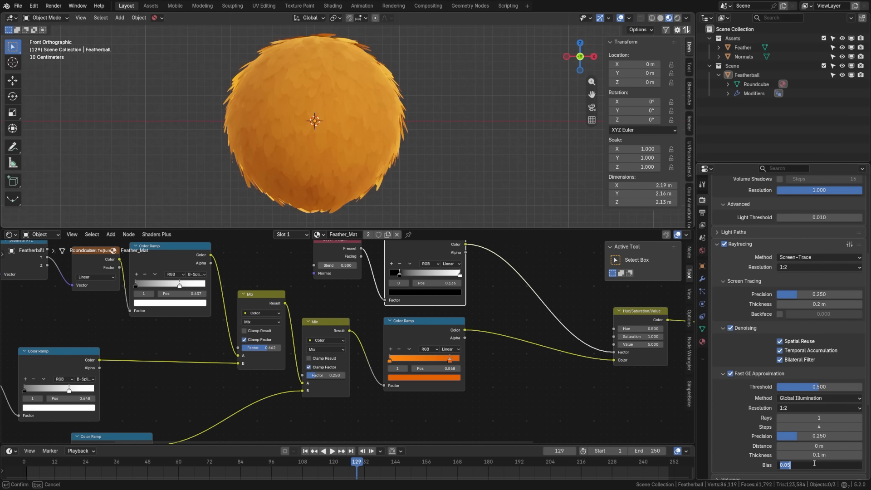
type("0.25")
key("Return")
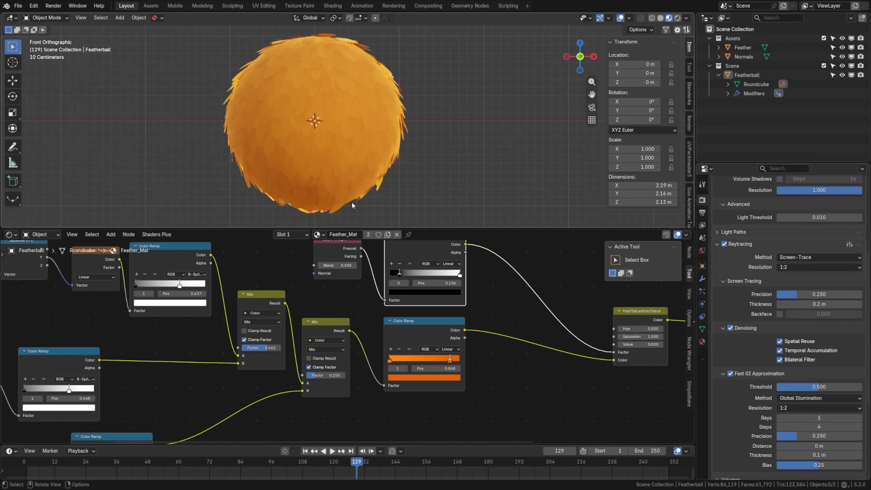
Duplicate the Feather_System_A modifier on the Featherball and rename the copy Feather_System_B.
left_click(702, 278)
left_click(839, 213)
left_click(819, 232)
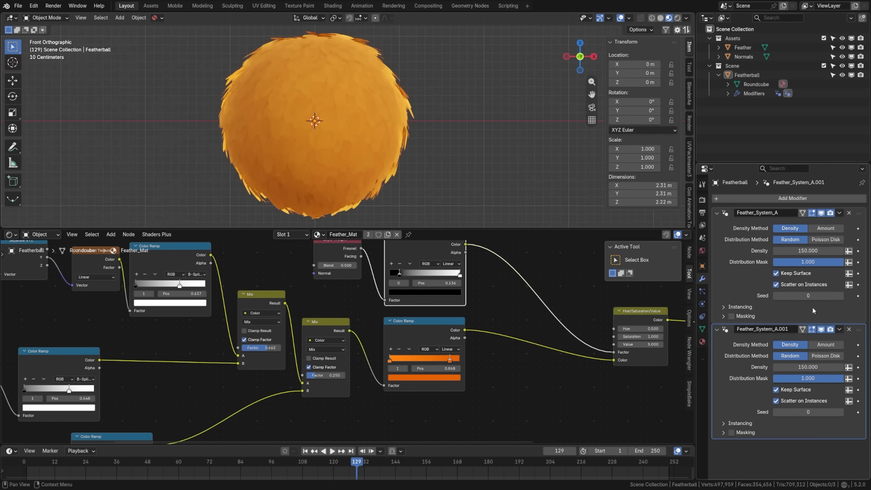
double_click(782, 330)
left_click_drag(776, 330, 797, 330)
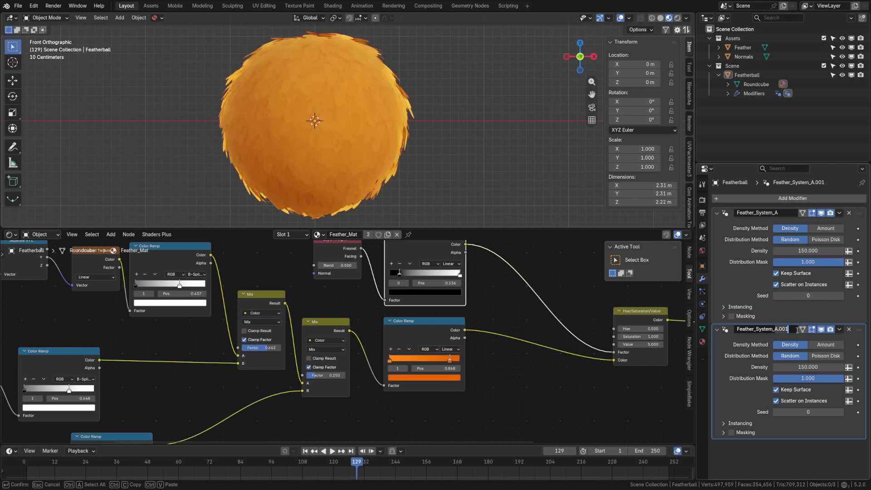
type("B")
key("Return")
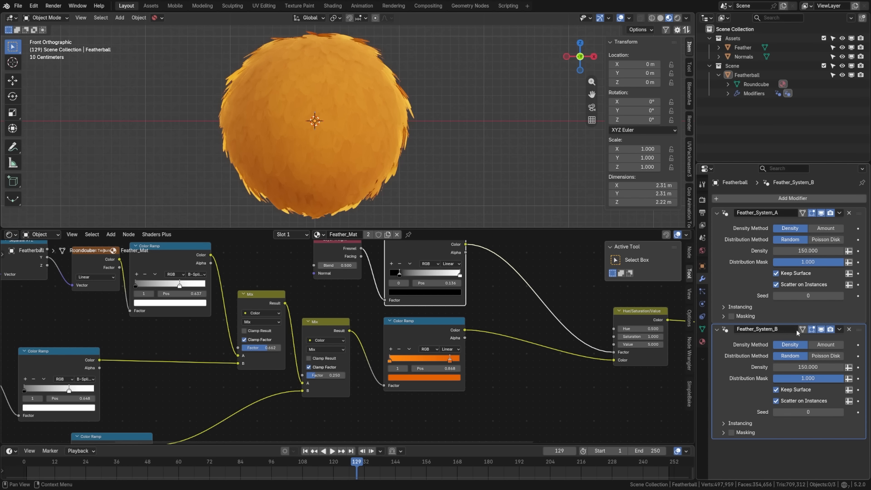
Examine Feather_System_B's Instancing, Transform and Randomize settings.
left_click(740, 423)
scroll(801, 414, "down", 1)
left_click(748, 457)
scroll(771, 454, "down", 3)
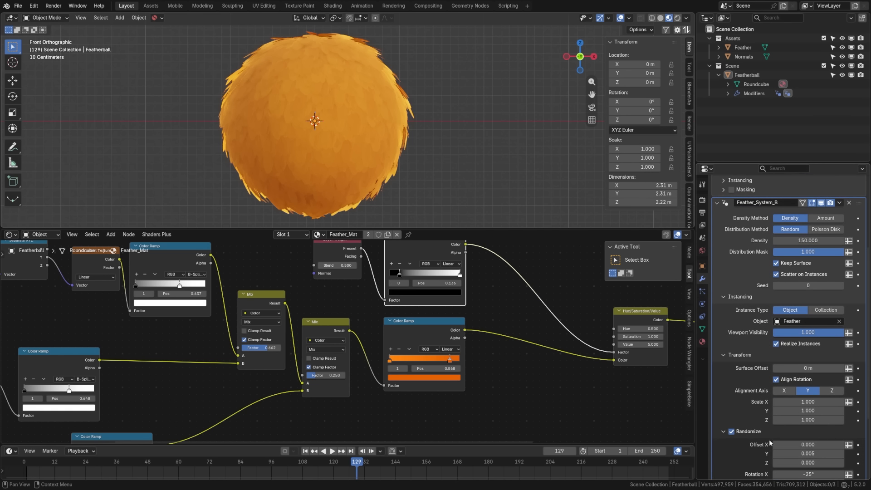
left_click(803, 451)
scroll(804, 453, "down", 3)
scroll(803, 458, "down", 1)
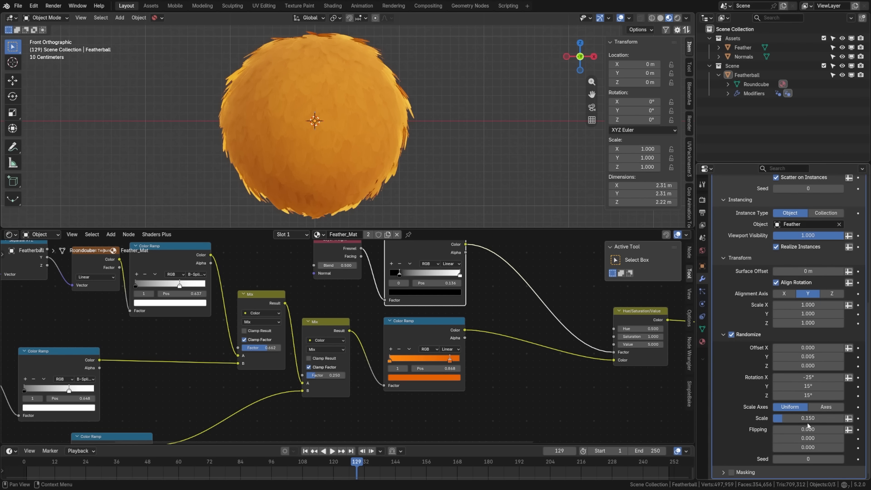
scroll(798, 421, "up", 8)
scroll(798, 420, "up", 1)
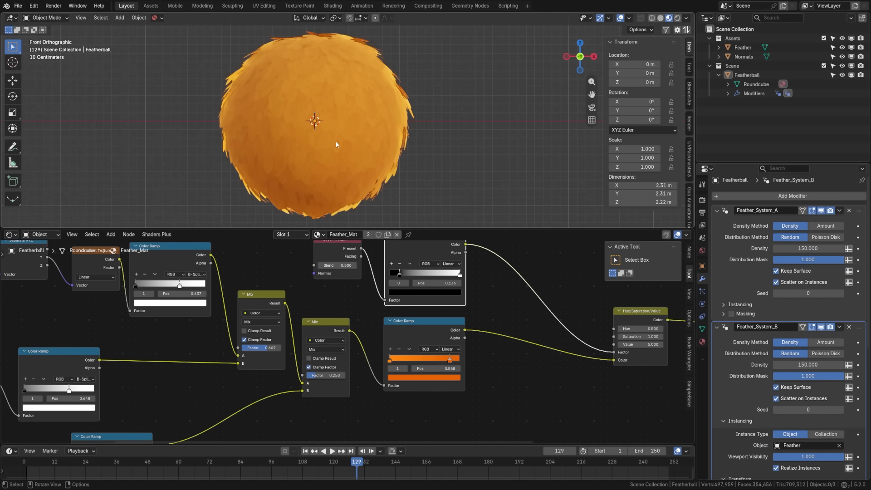
Switch Feather_System_B's Density to an attribute input and open the Roundcube mesh's data properties.
left_click(848, 364)
left_click(787, 367)
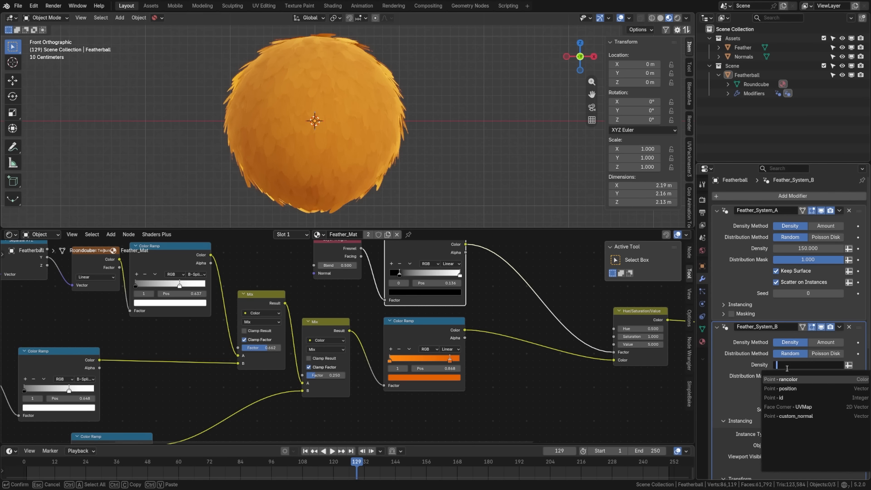
left_click(702, 329)
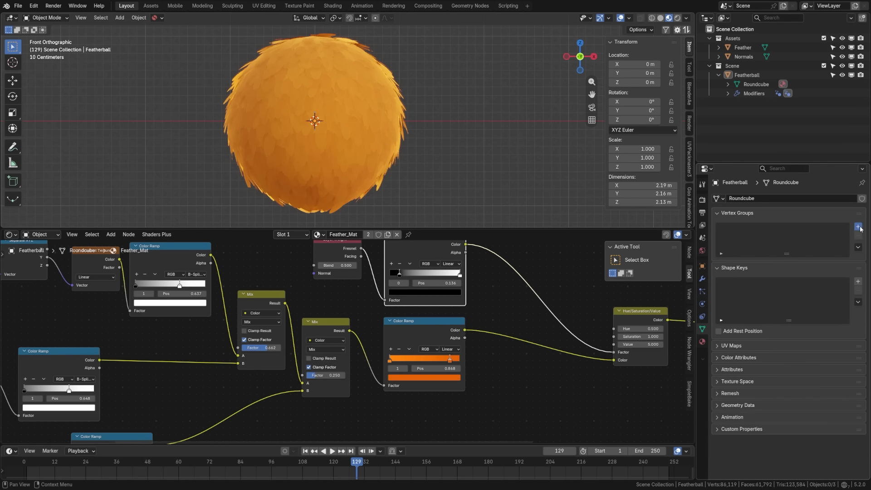